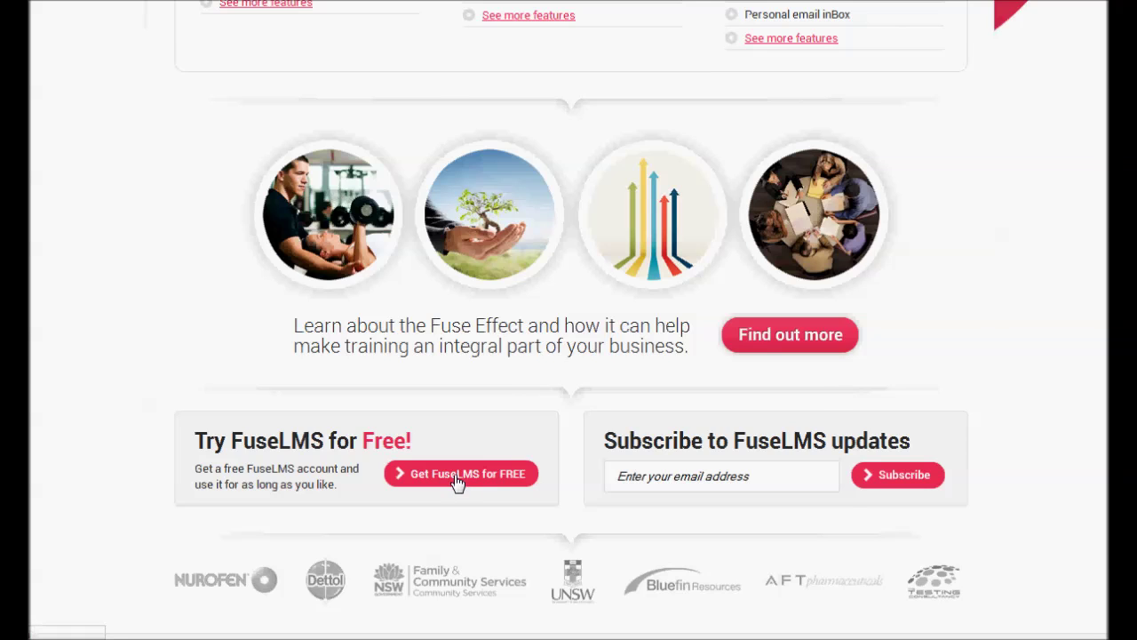
Sign up for a free FuseLMS account with an email, nickname and password, then acknowledge the confirmation
{"action": "left_click", "coordinate": [457, 477]}
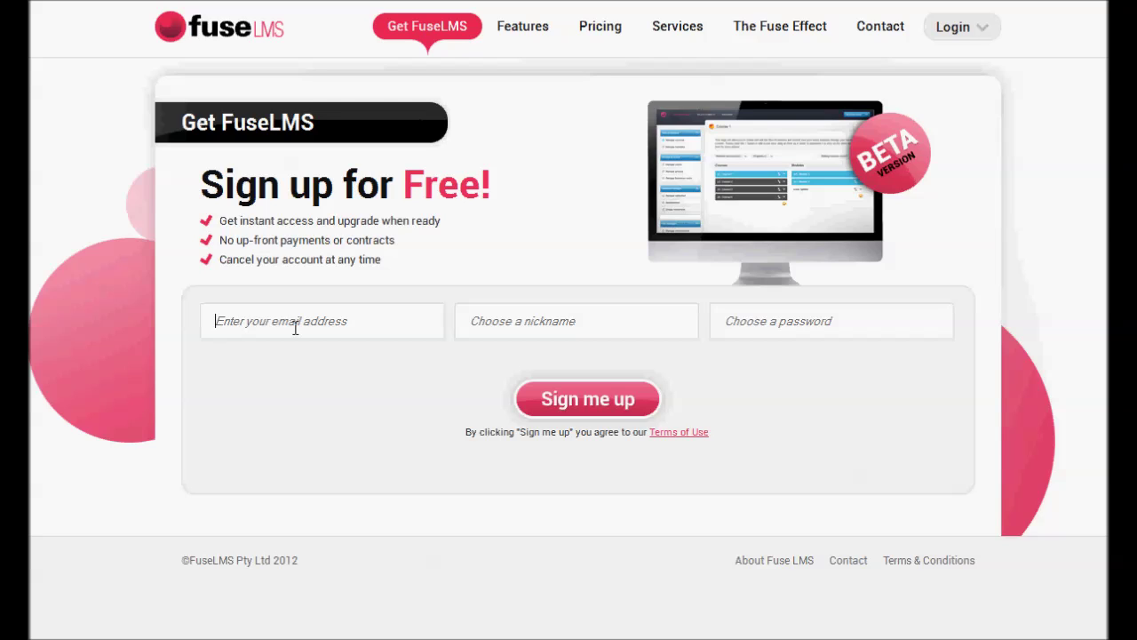
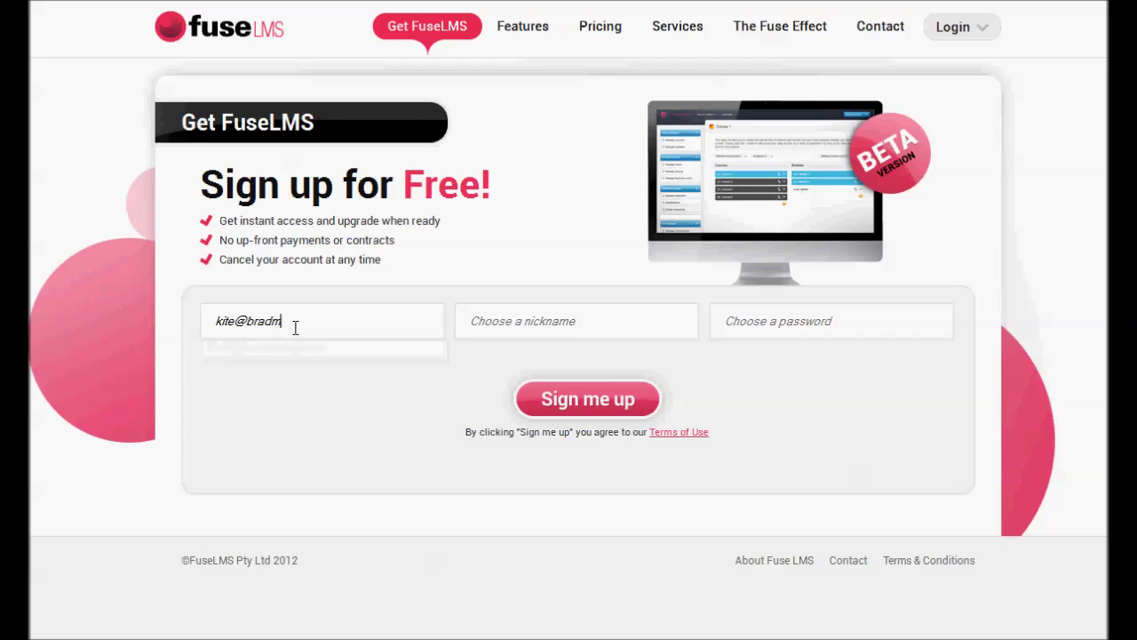
{"action": "key", "text": "Tab"}
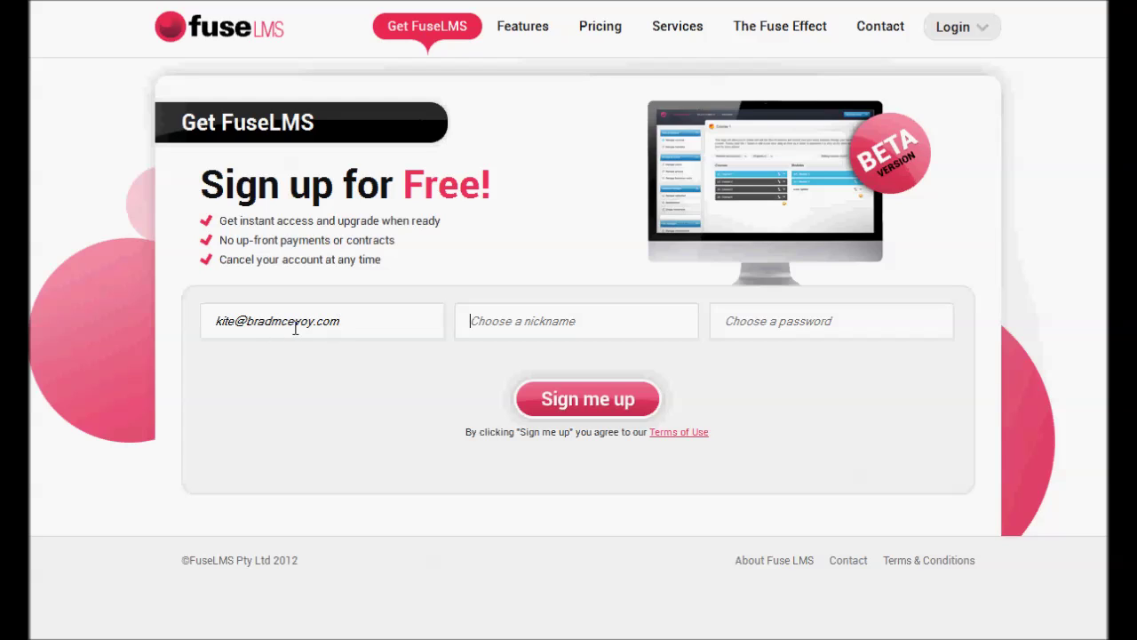
{"action": "type", "text": "kitePro"}
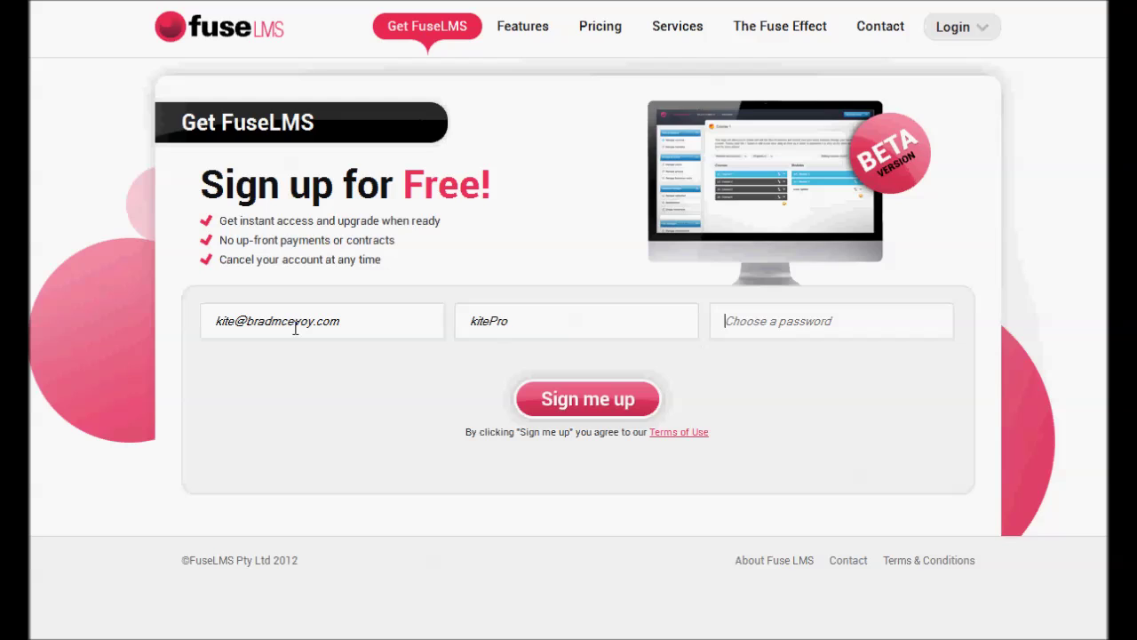
{"action": "key", "text": "Tab"}
{"action": "type", "text": "••••••••"}
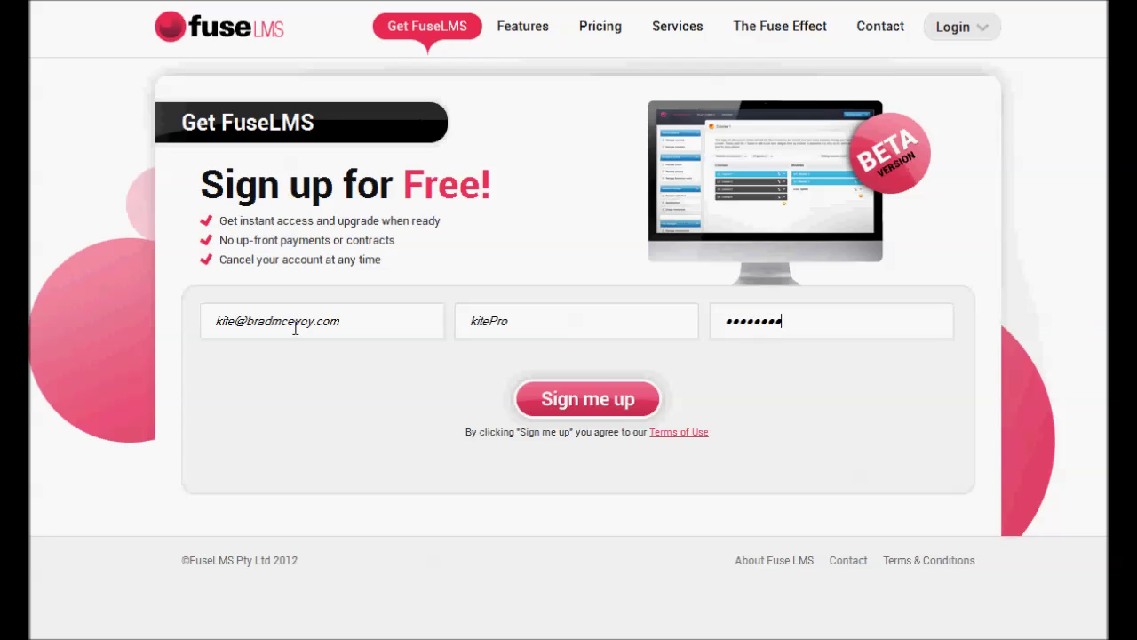
{"action": "type", "text": "•"}
{"action": "left_click", "coordinate": [590, 400]}
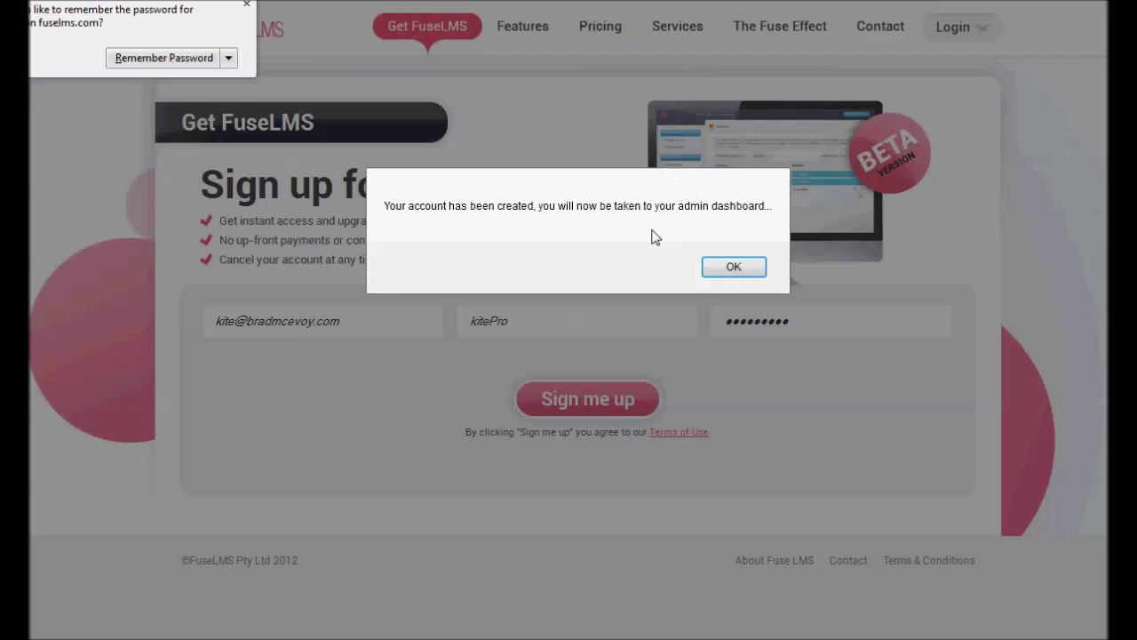
{"action": "left_click", "coordinate": [733, 267]}
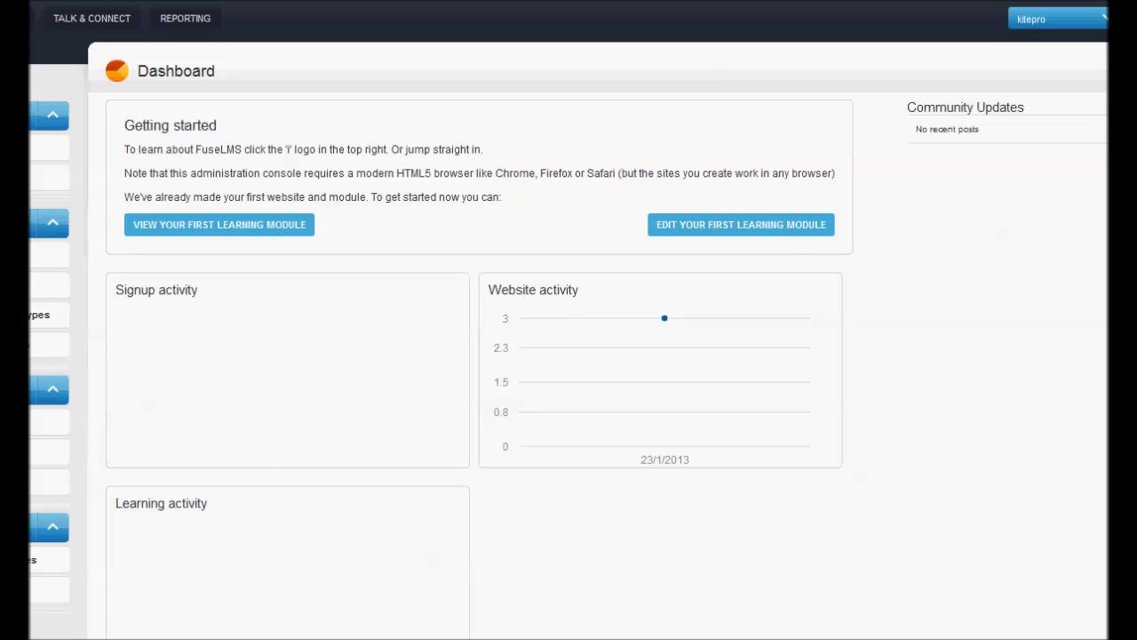
Restore the browser window from full screen, move it left, and widen it
{"action": "key", "text": "super+Down"}
{"action": "left_click_drag", "start_coordinate": [1022, 1], "coordinate": [289, 1]}
{"action": "left_click_drag", "start_coordinate": [359, 0], "coordinate": [346, 8]}
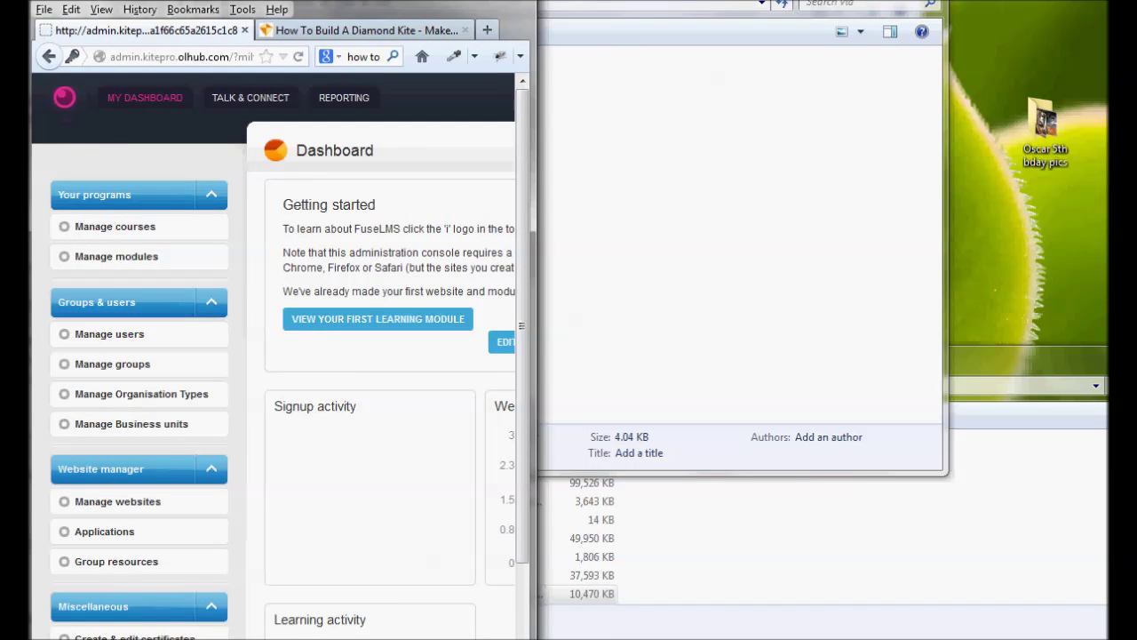
{"action": "left_click_drag", "start_coordinate": [537, 1], "coordinate": [1103, 1]}
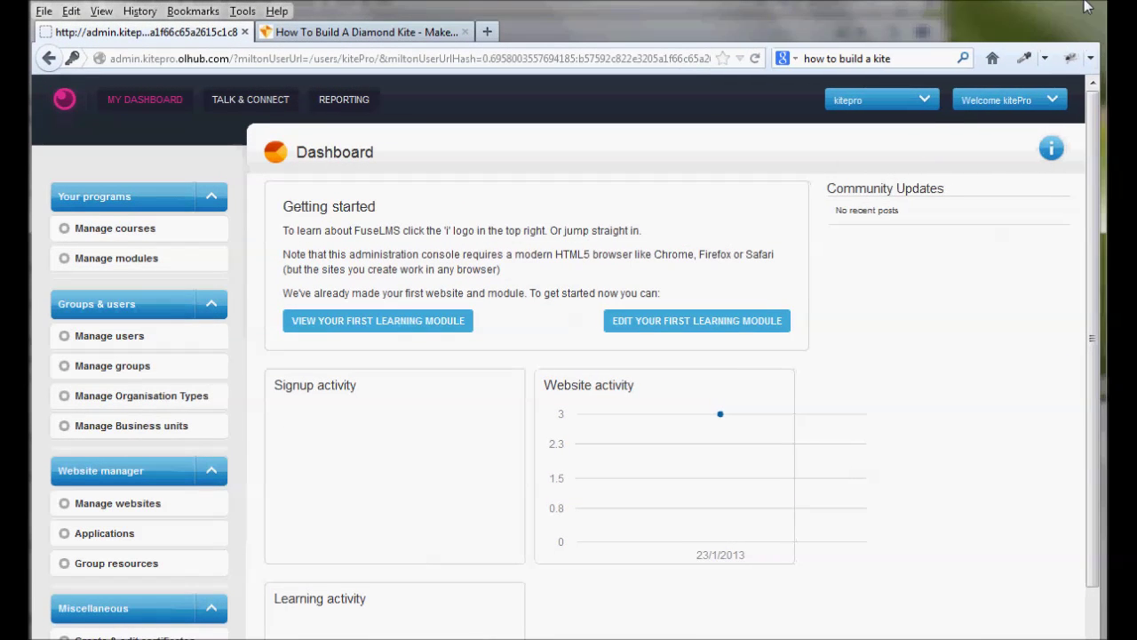
Open Manage courses and inspect the Website and Program dropdown options
{"action": "left_click", "coordinate": [147, 234]}
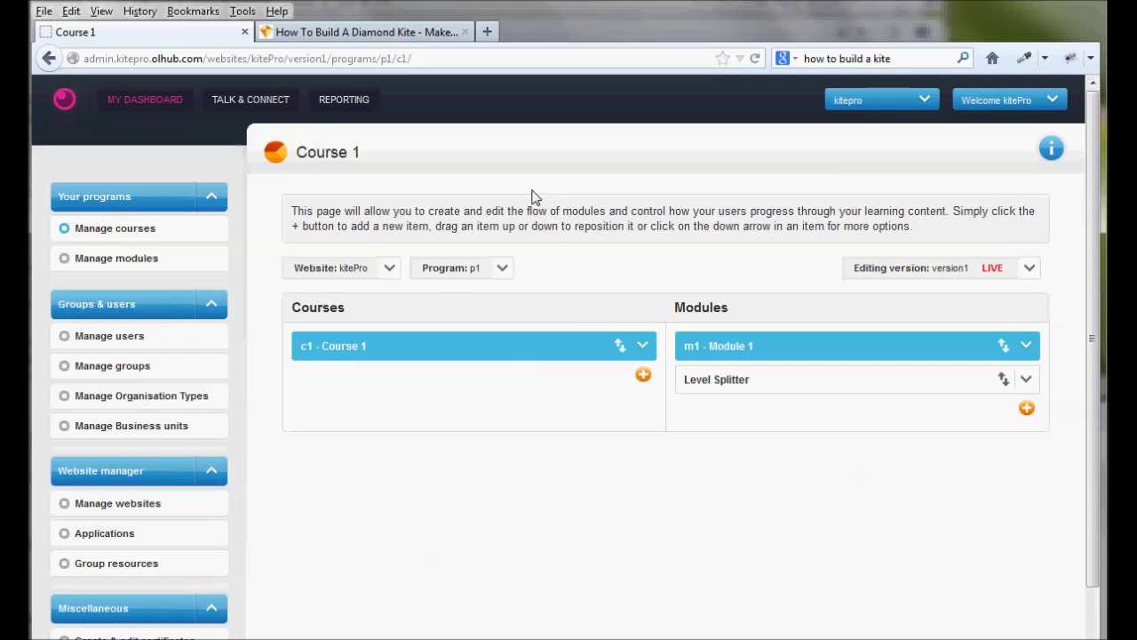
{"action": "left_click", "coordinate": [389, 274]}
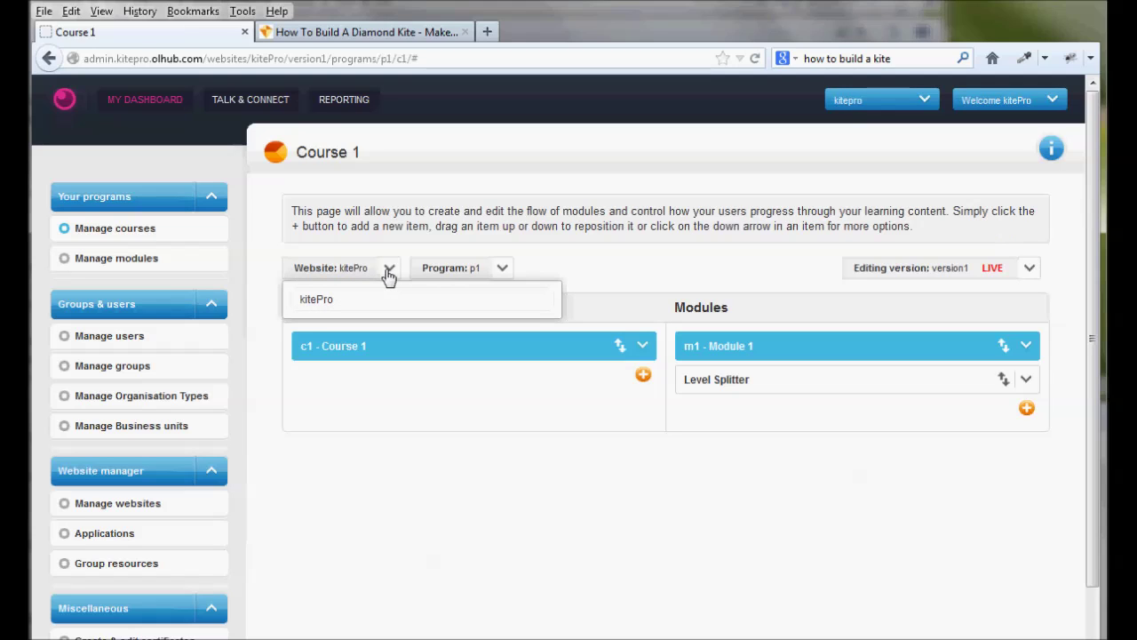
{"action": "left_click", "coordinate": [334, 272]}
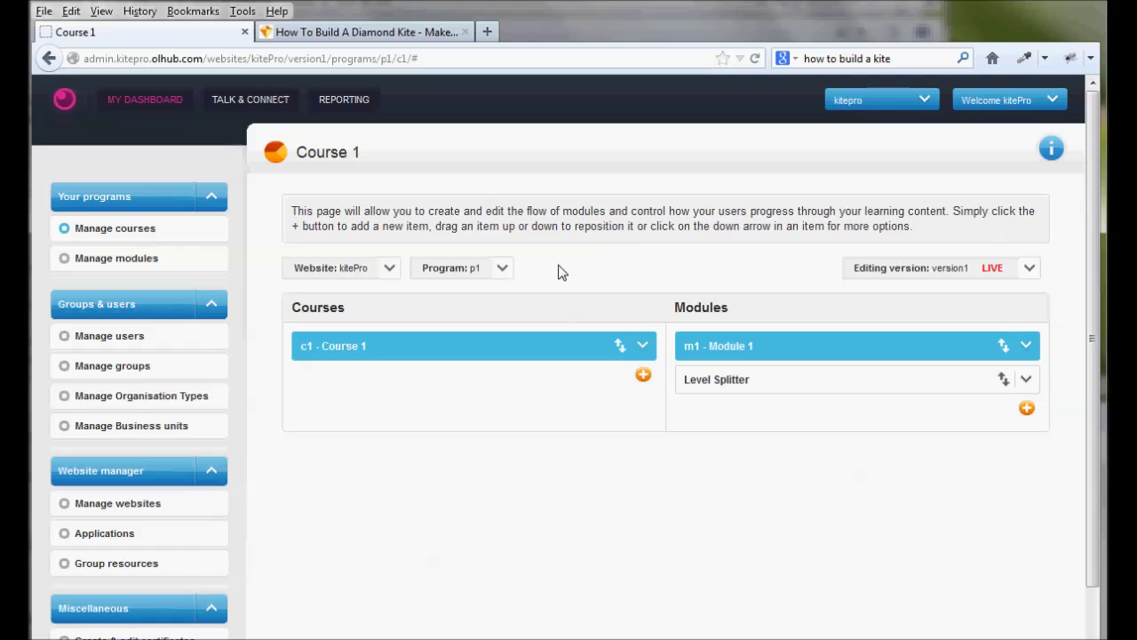
{"action": "left_click", "coordinate": [504, 274]}
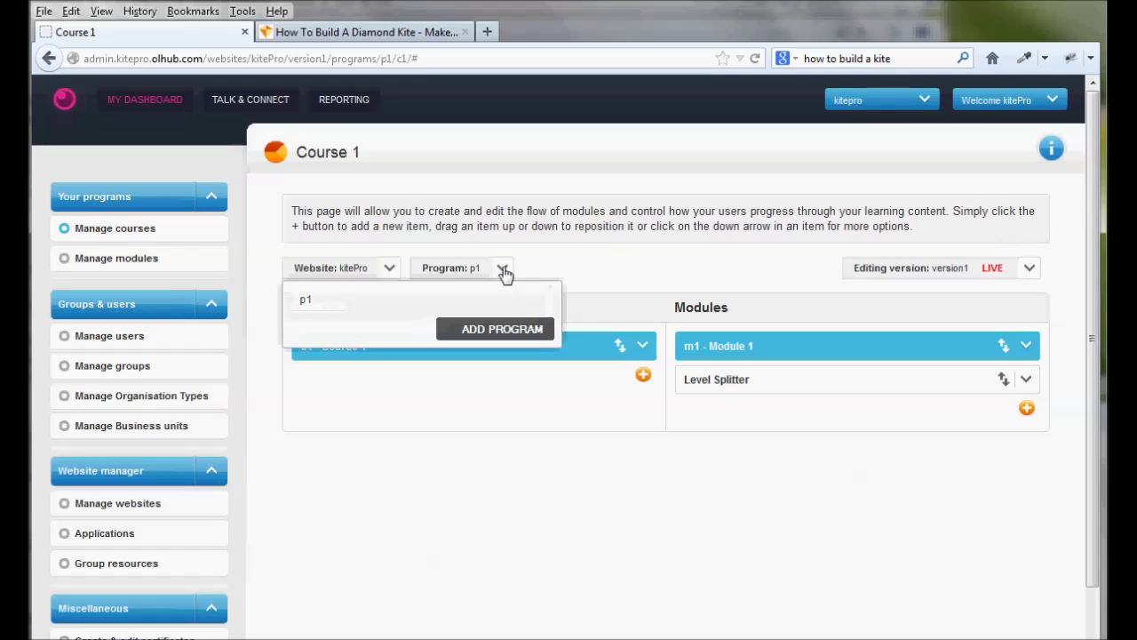
{"action": "left_click", "coordinate": [530, 288]}
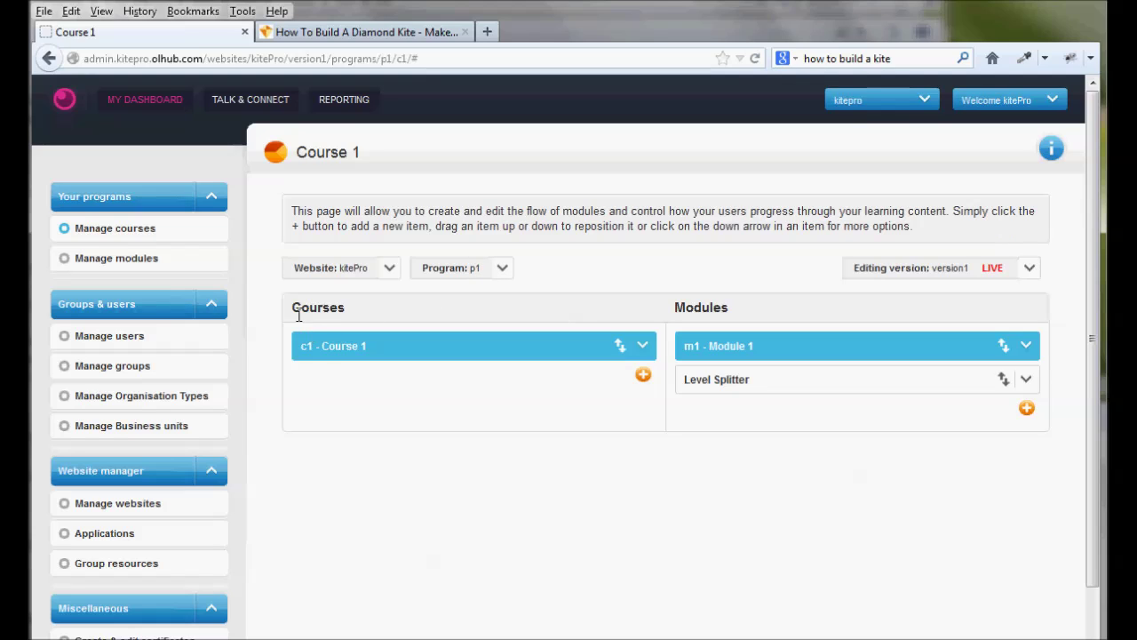
Edit Course 1, replace its title with 'How to build kites', and submit
{"action": "left_click", "coordinate": [644, 347]}
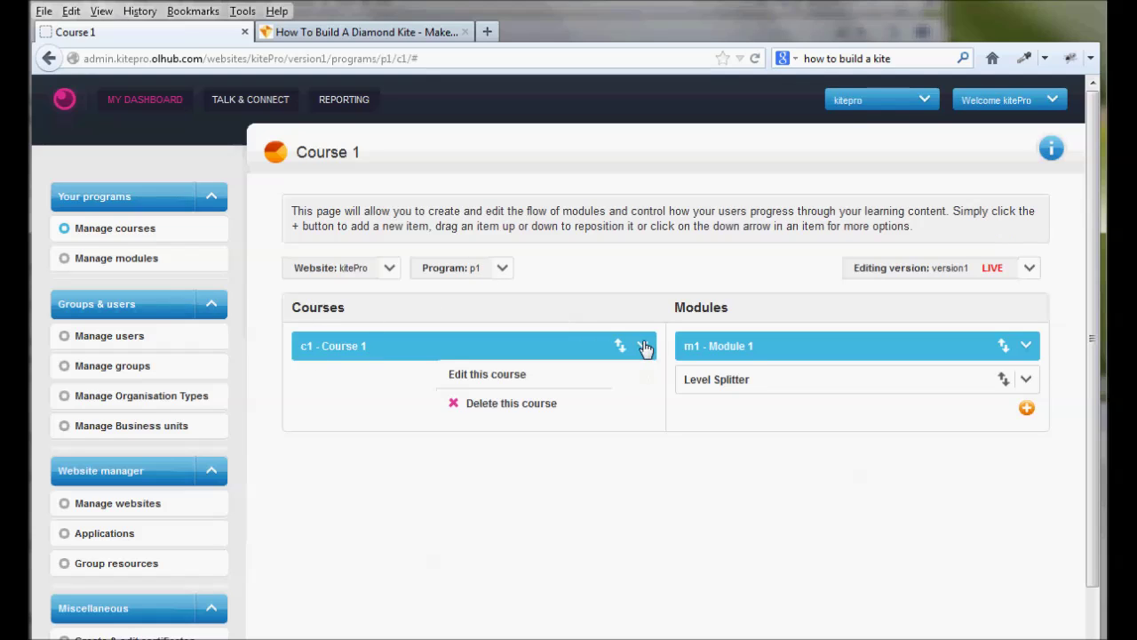
{"action": "left_click", "coordinate": [498, 373]}
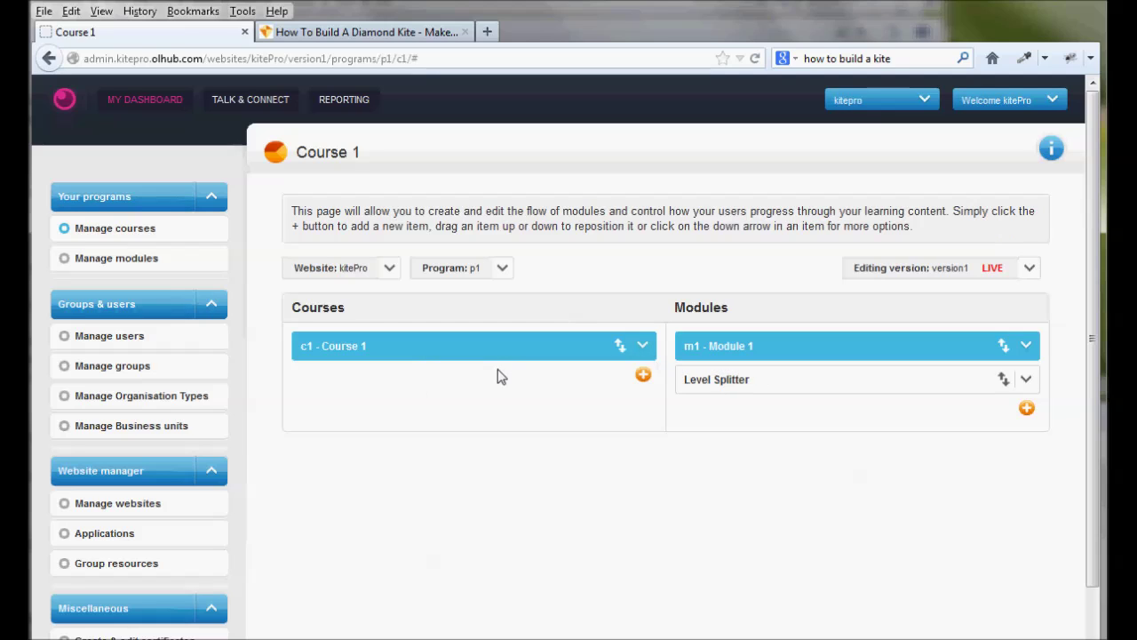
{"action": "left_click_drag", "start_coordinate": [474, 297], "coordinate": [305, 279]}
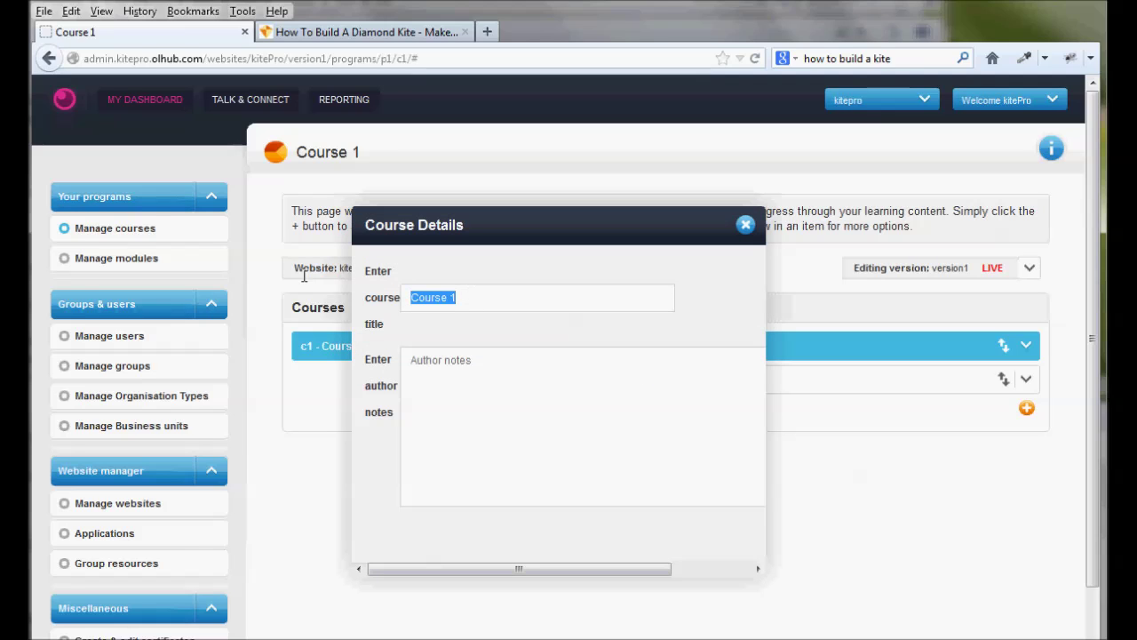
{"action": "type", "text": "How to"}
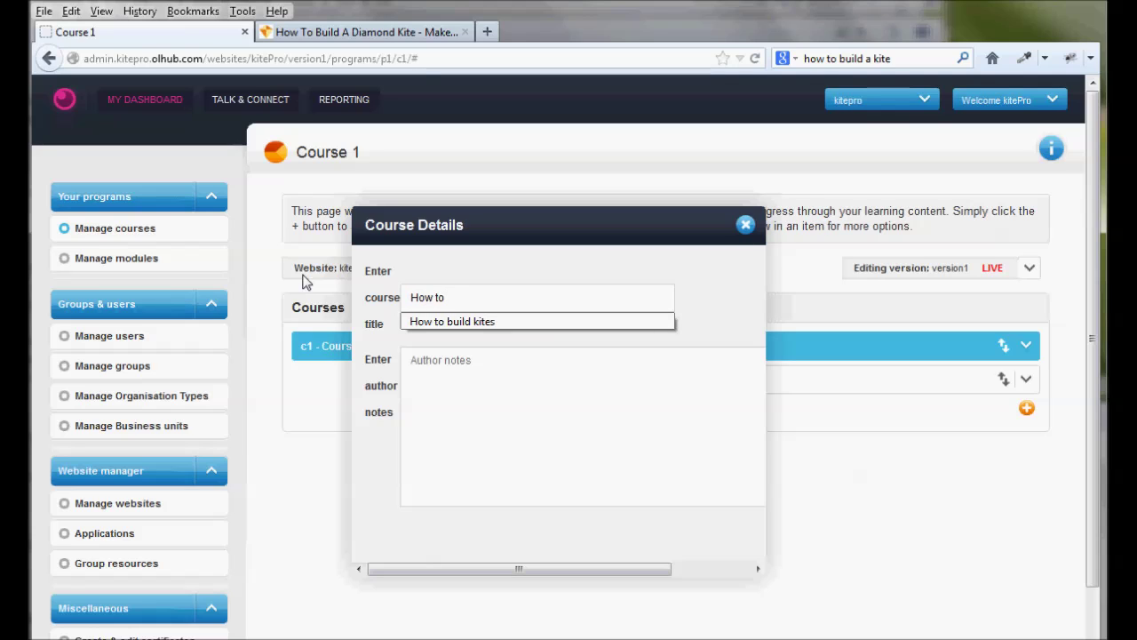
{"action": "left_click", "coordinate": [475, 319]}
{"action": "left_click", "coordinate": [698, 567]}
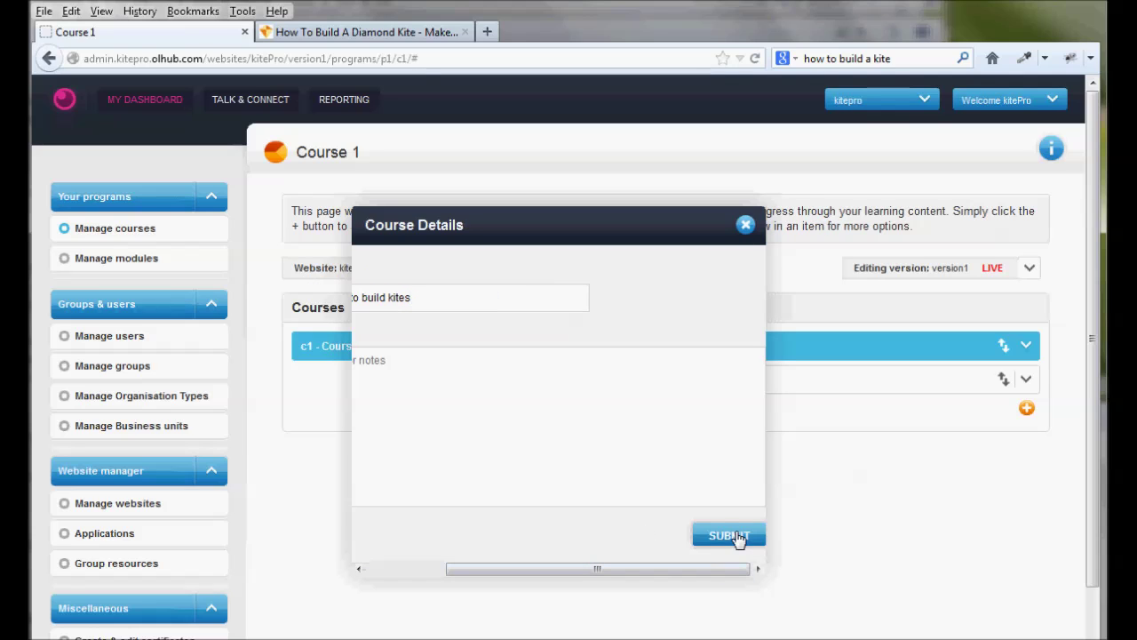
{"action": "left_click", "coordinate": [728, 535]}
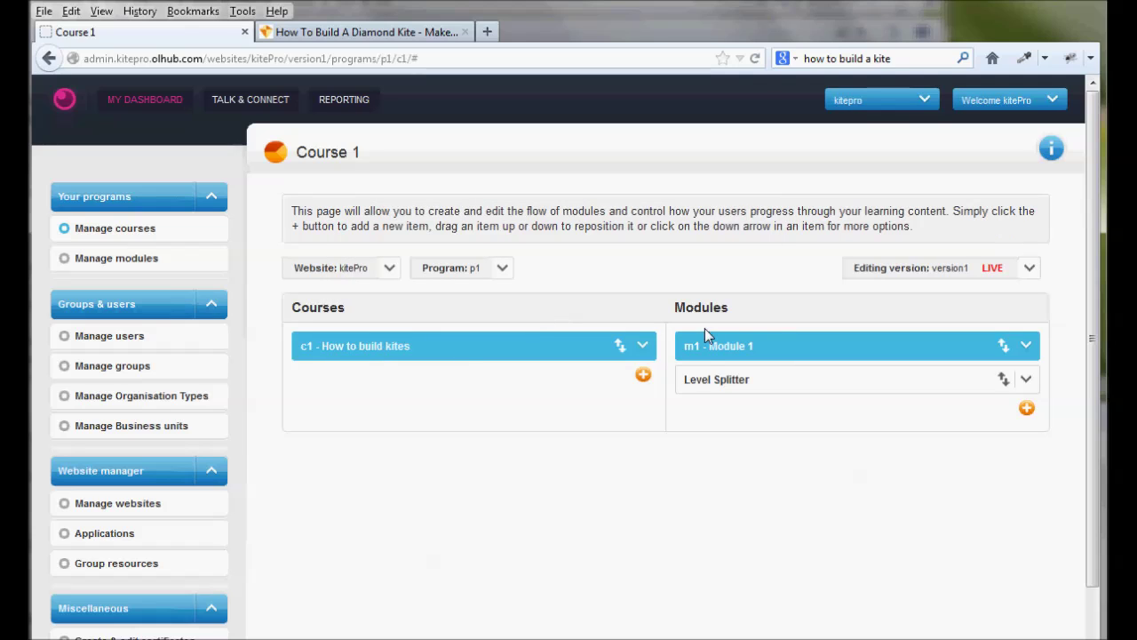
Open Module 1's details through Manage this module, then switch to the diamond kite page tab
{"action": "left_click", "coordinate": [1028, 350]}
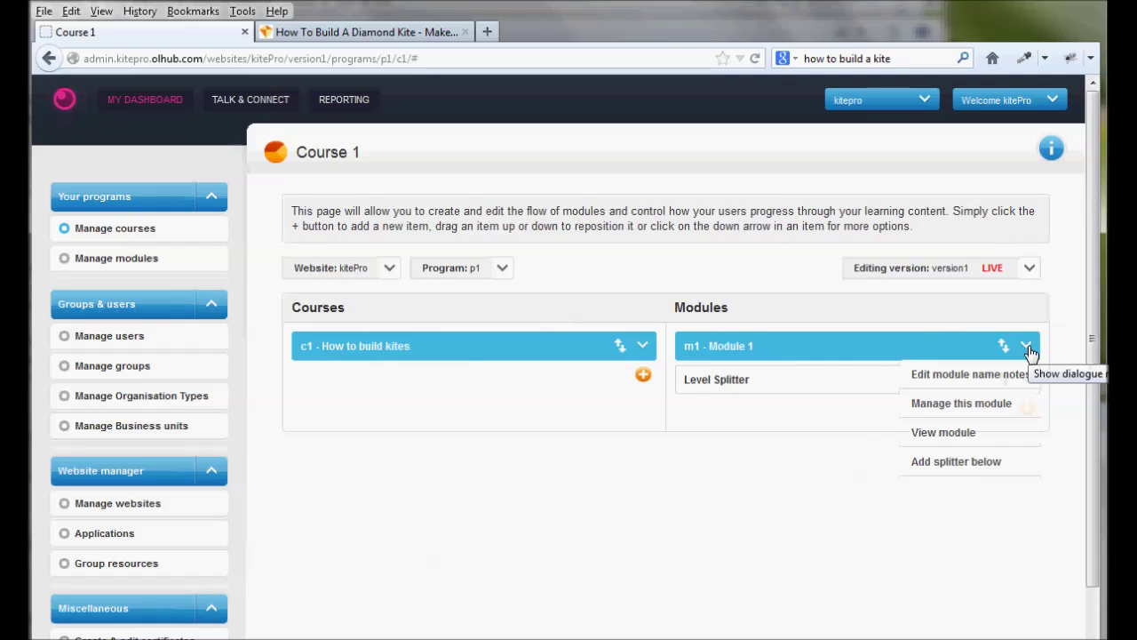
{"action": "left_click", "coordinate": [961, 405]}
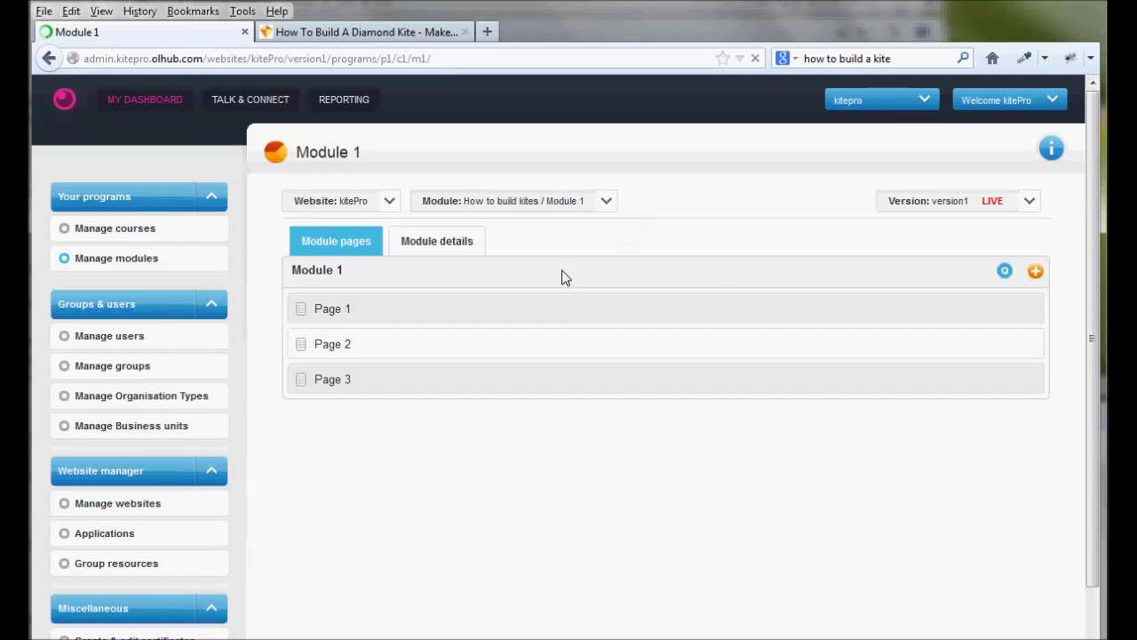
{"action": "left_click", "coordinate": [455, 250]}
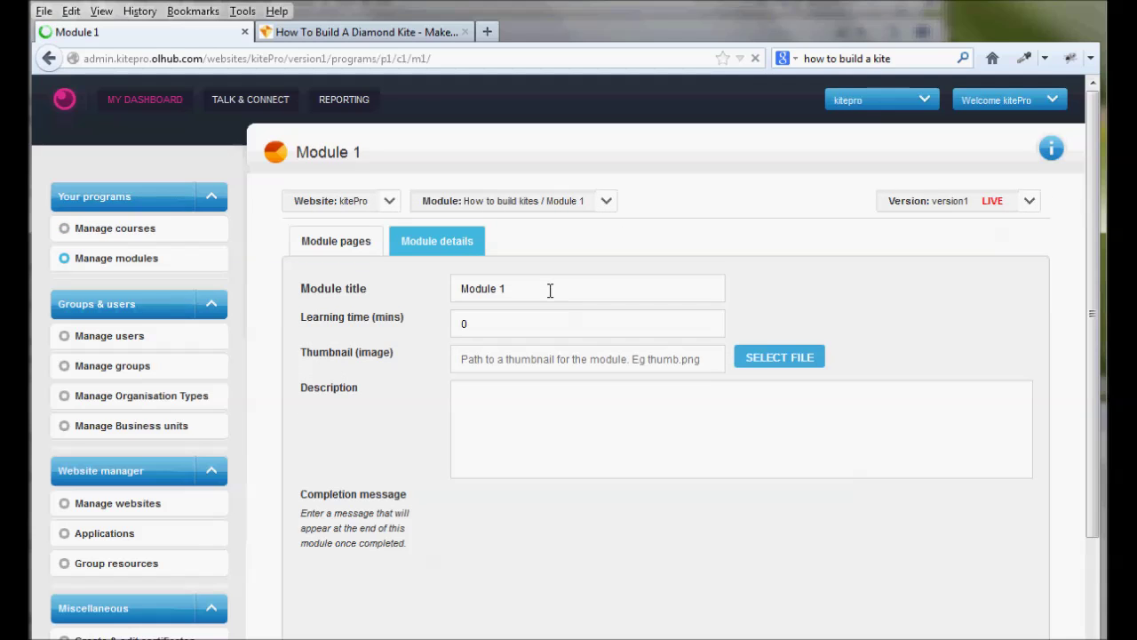
{"action": "left_click", "coordinate": [355, 32]}
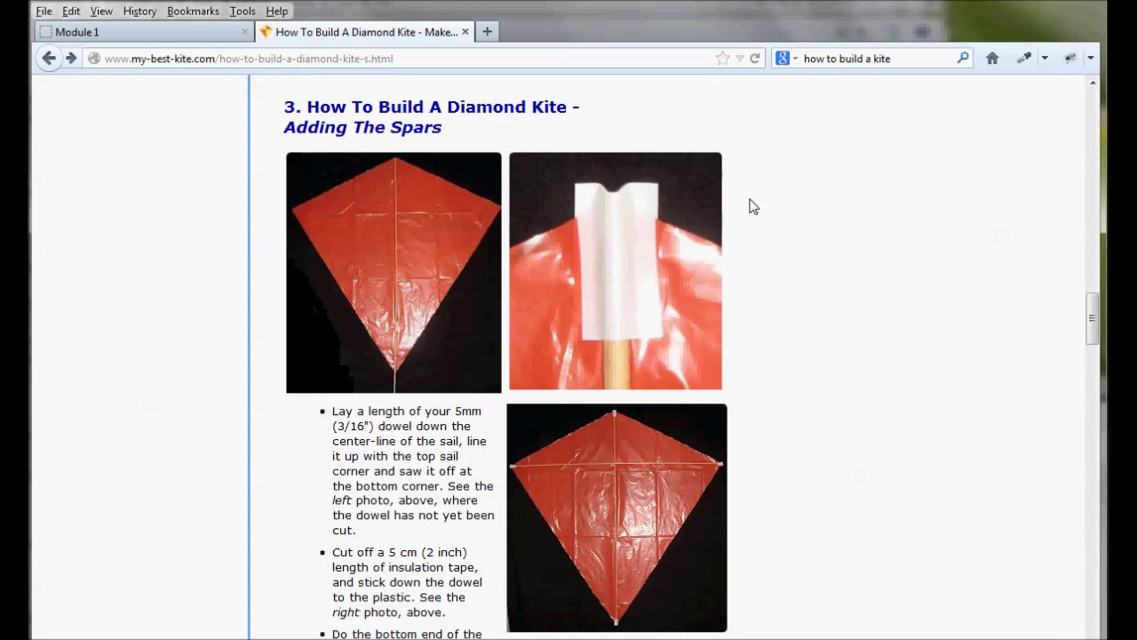
Copy the 'How To Build A Diamond Kite' heading and go back to the Module 1 tab
{"action": "scroll", "coordinate": [762, 251], "scroll_direction": "up", "scroll_amount": 10}
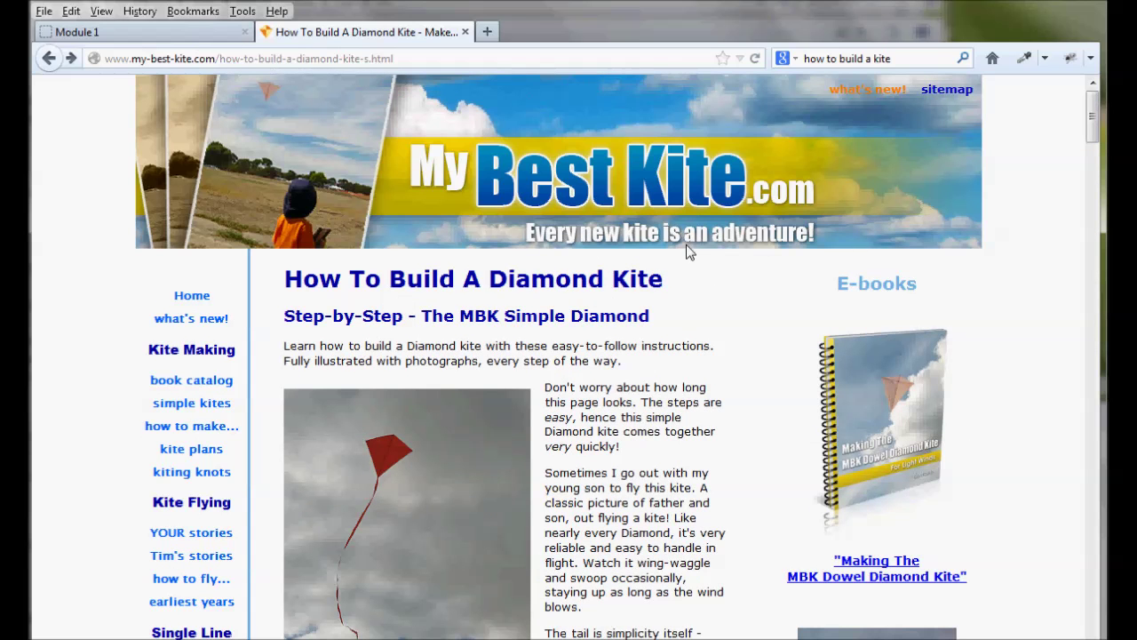
{"action": "left_click_drag", "start_coordinate": [661, 283], "coordinate": [293, 265]}
{"action": "key", "text": "ctrl+c"}
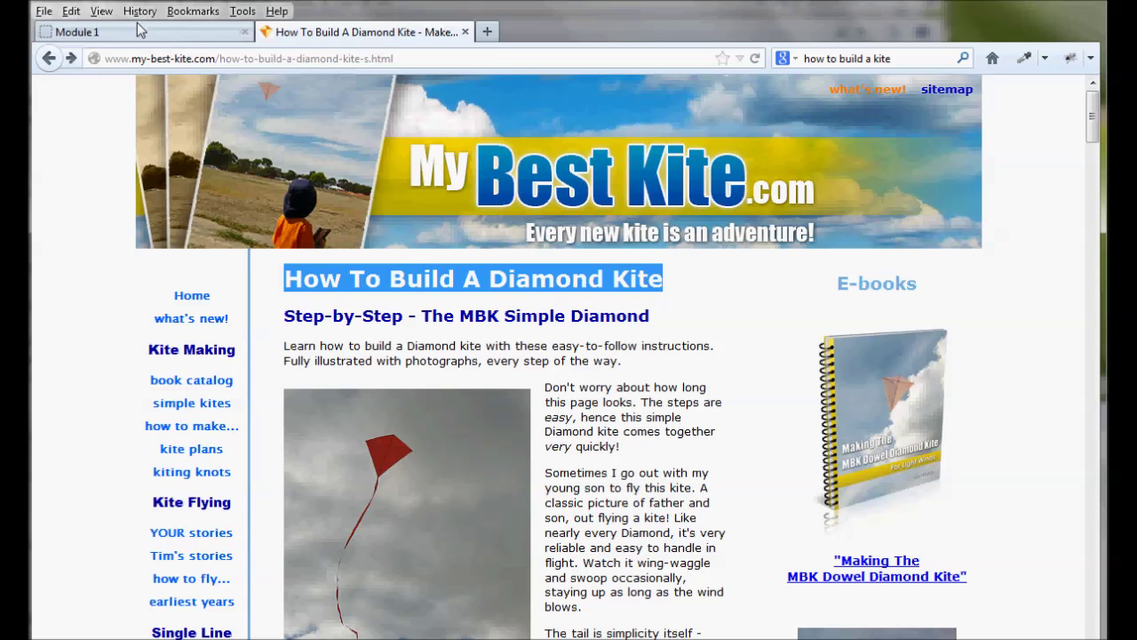
{"action": "left_click", "coordinate": [139, 32]}
Paste 'How To Build A Diamond Kite' as the module title and set learning time to 5 minutes
{"action": "left_click_drag", "start_coordinate": [543, 286], "coordinate": [374, 278]}
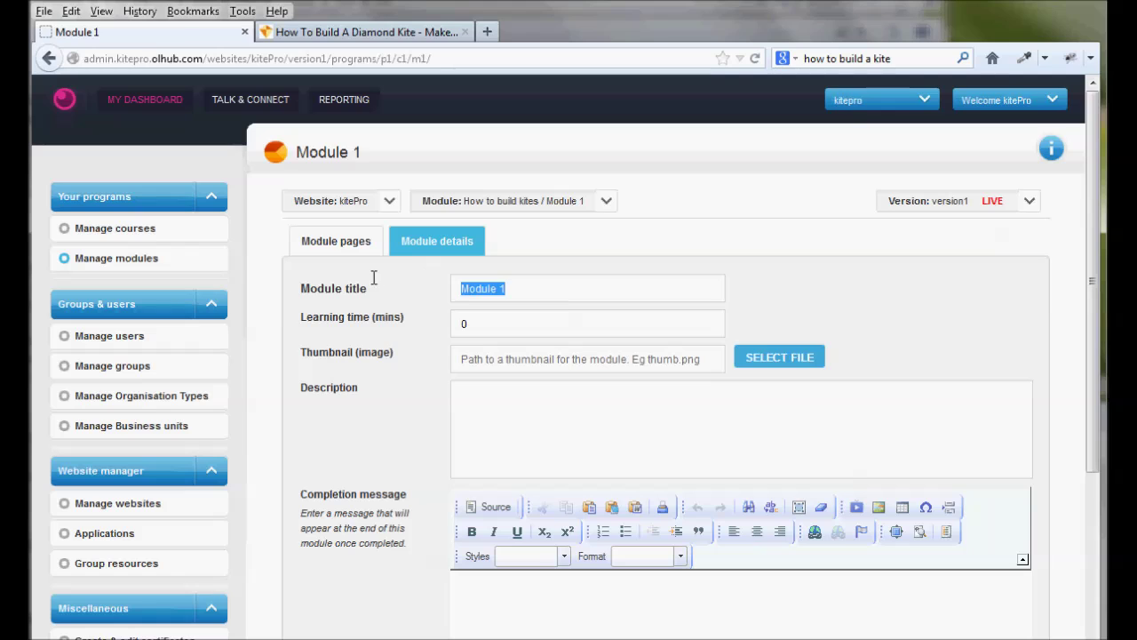
{"action": "key", "text": "ctrl+v"}
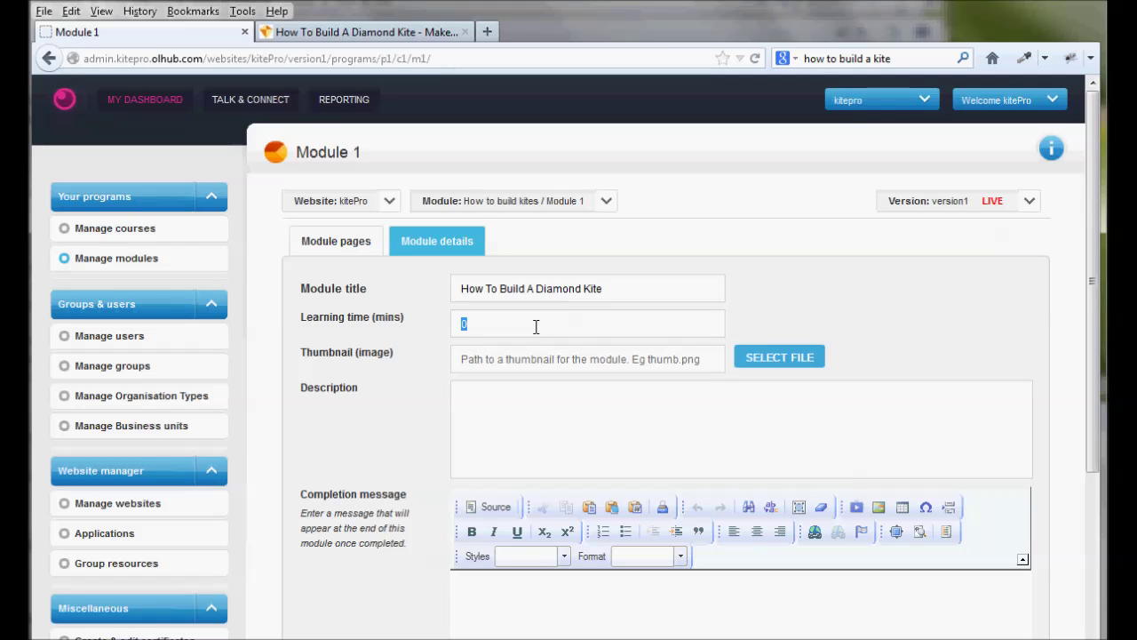
{"action": "left_click", "coordinate": [604, 370]}
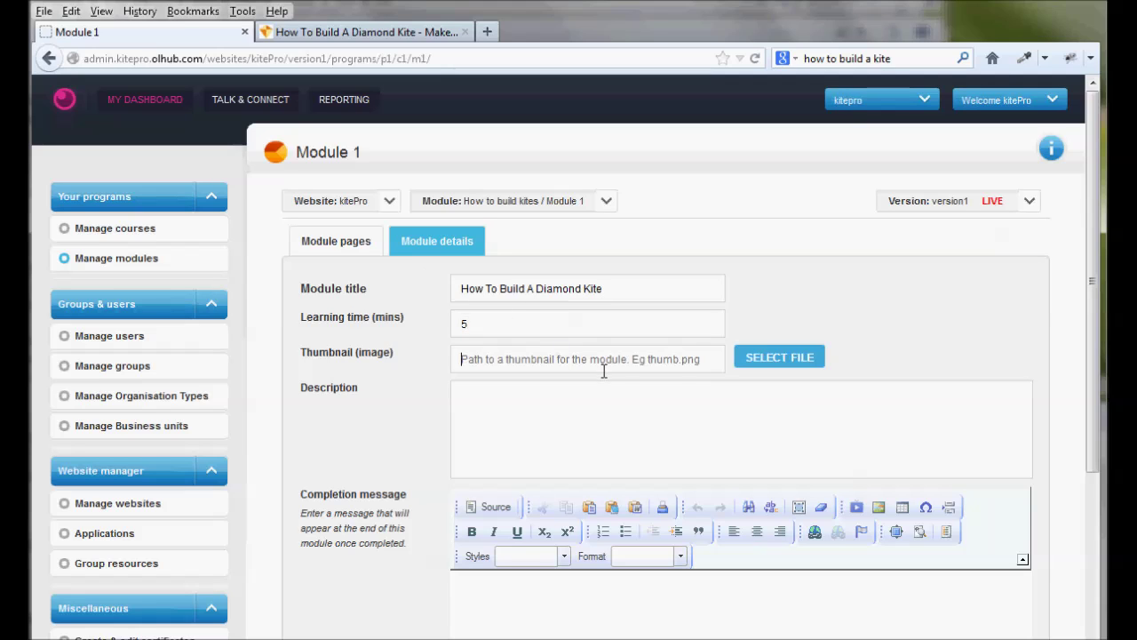
Upload the diamond kite bottom image from fuse > vid as the module thumbnail
{"action": "left_click", "coordinate": [775, 359]}
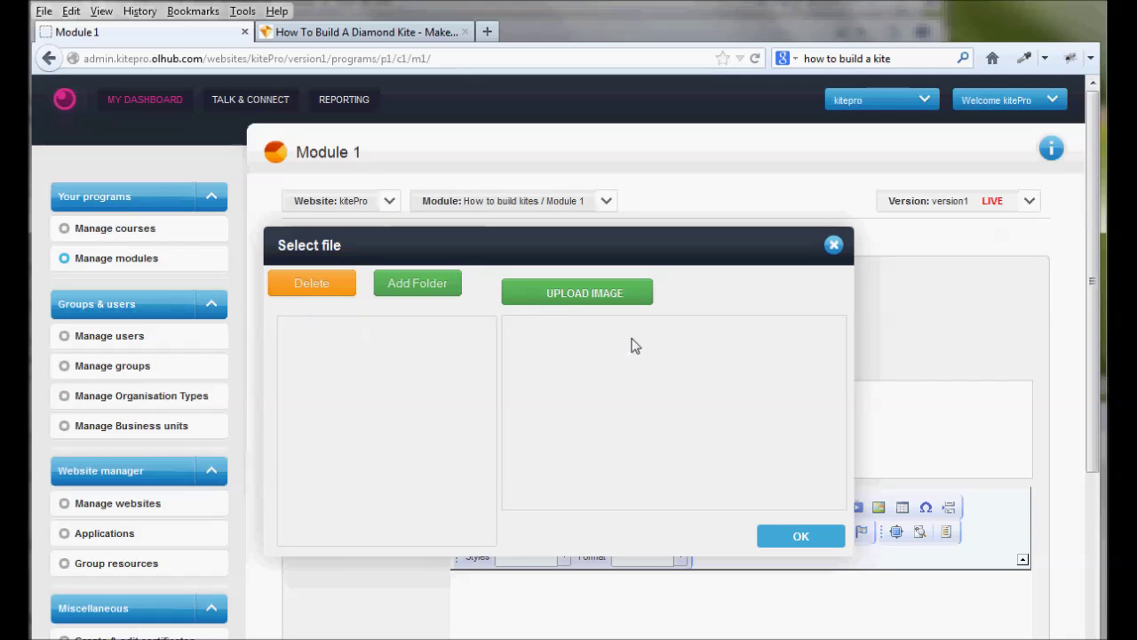
{"action": "left_click", "coordinate": [573, 299]}
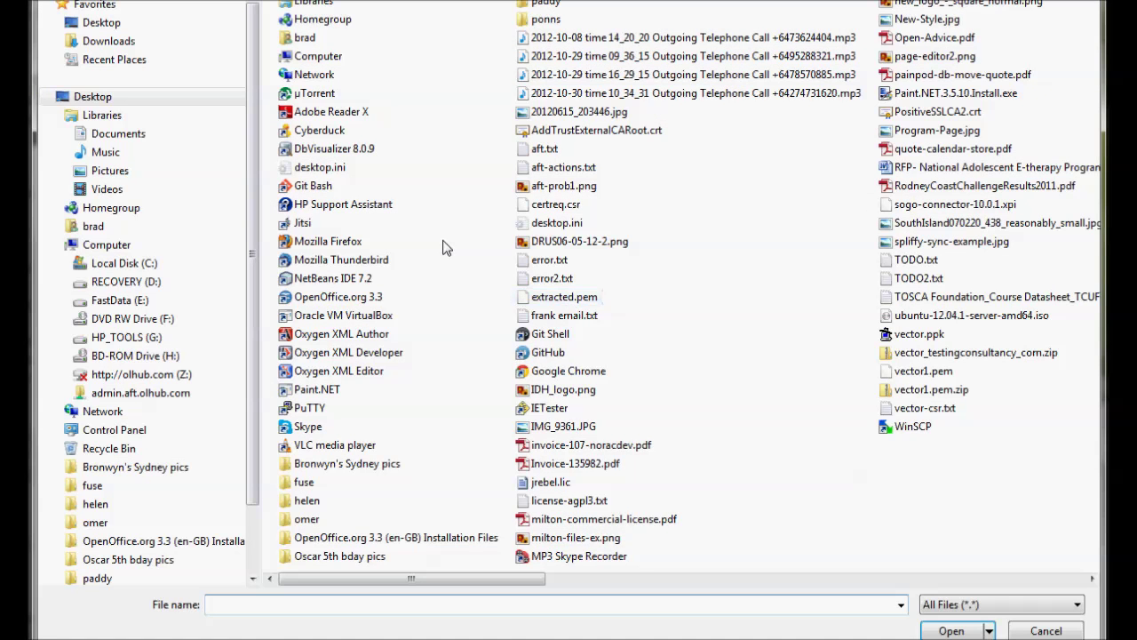
{"action": "double_click", "coordinate": [304, 481]}
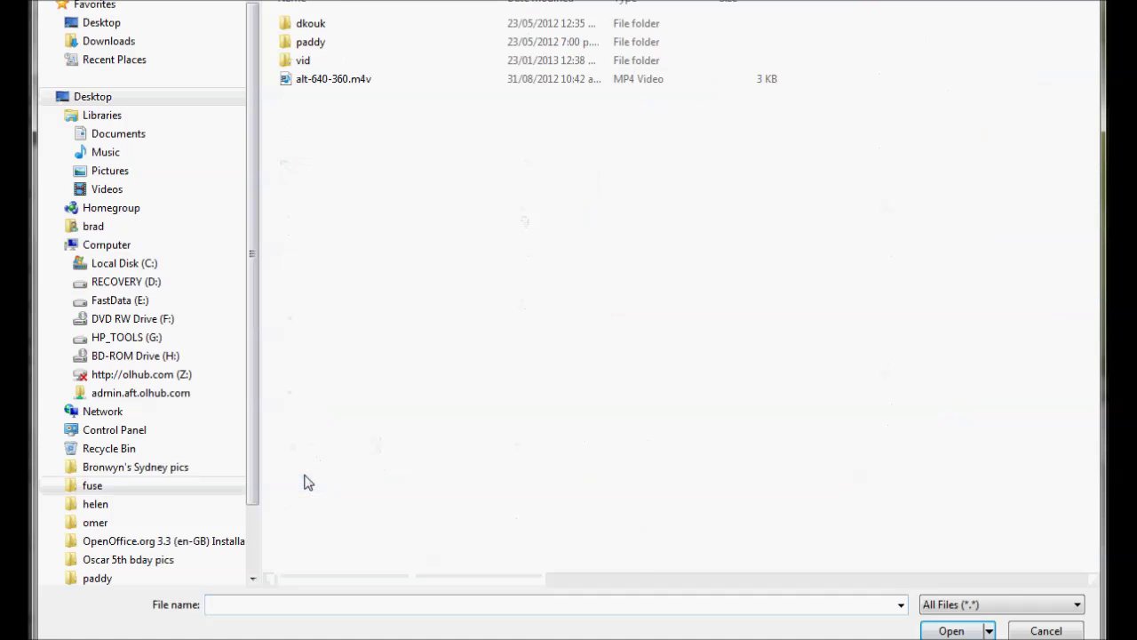
{"action": "double_click", "coordinate": [315, 59]}
{"action": "double_click", "coordinate": [345, 55]}
{"action": "left_click", "coordinate": [451, 332]}
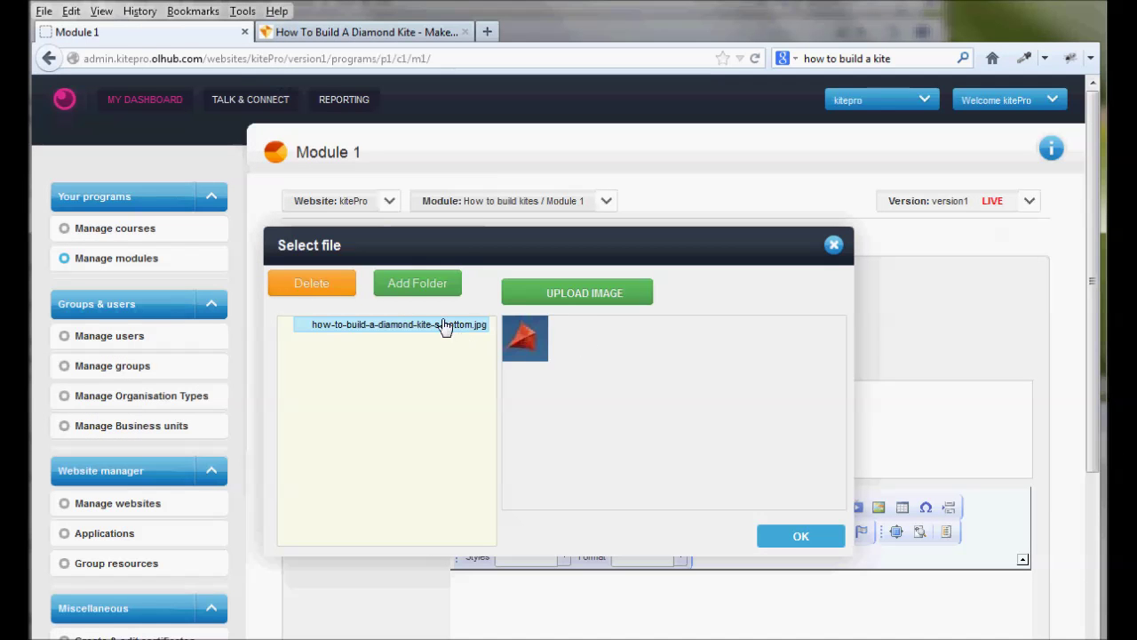
{"action": "left_click", "coordinate": [814, 540]}
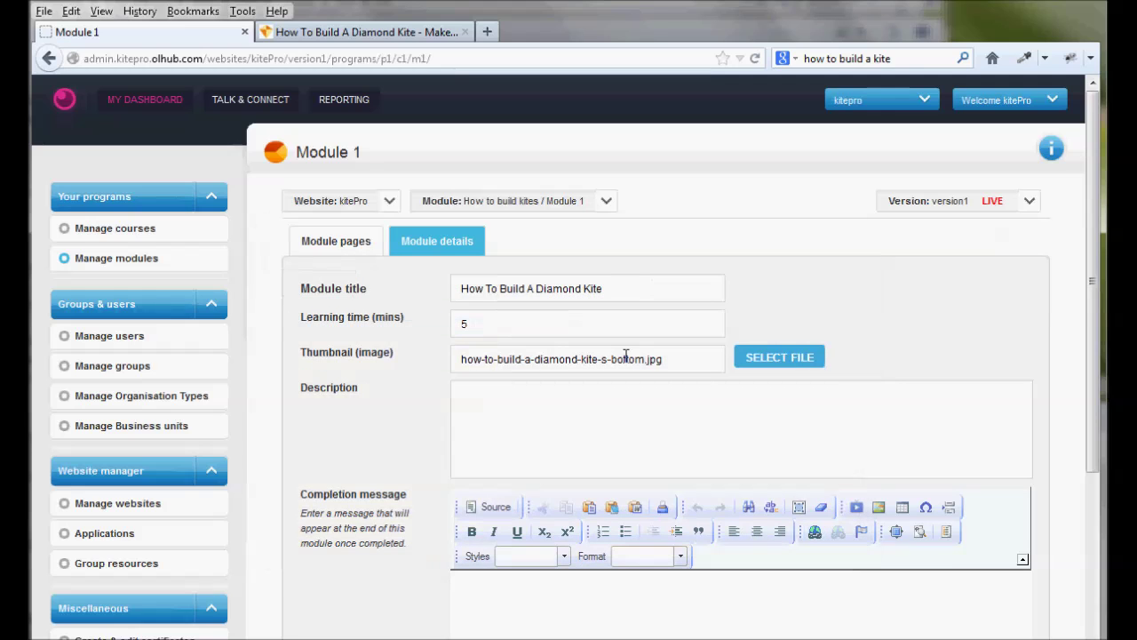
Add a Heading 1 completion message 'Congratulations, you've finished' and save the module details
{"action": "scroll", "coordinate": [597, 342], "scroll_direction": "down", "scroll_amount": 3}
{"action": "scroll", "coordinate": [569, 201], "scroll_direction": "up", "scroll_amount": 2}
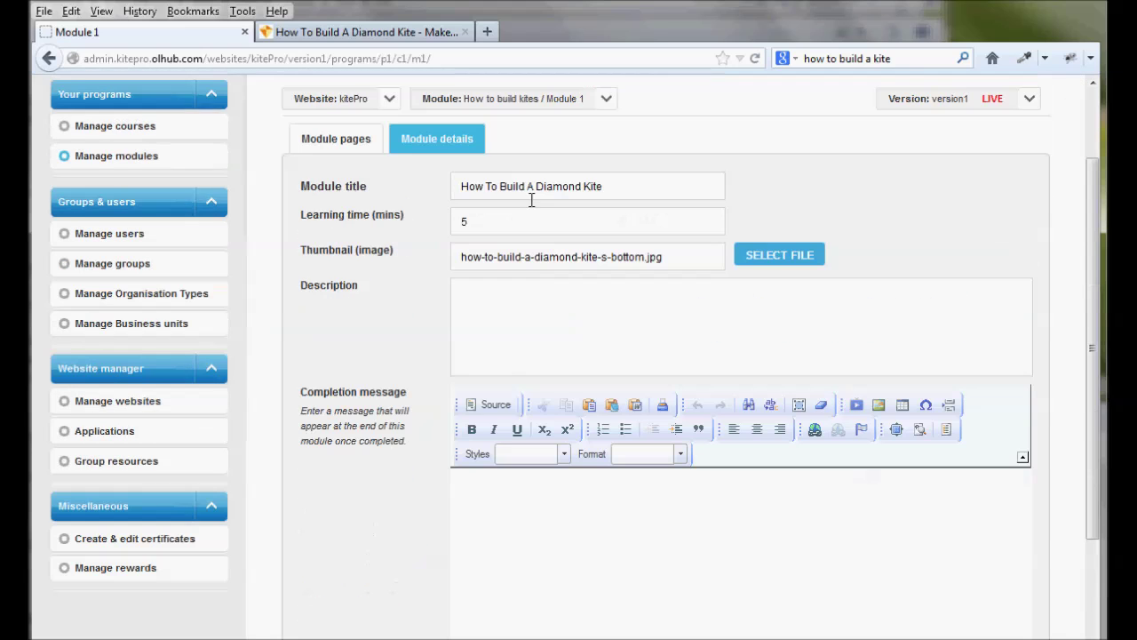
{"action": "scroll", "coordinate": [657, 346], "scroll_direction": "down", "scroll_amount": 2}
{"action": "left_click", "coordinate": [702, 338]}
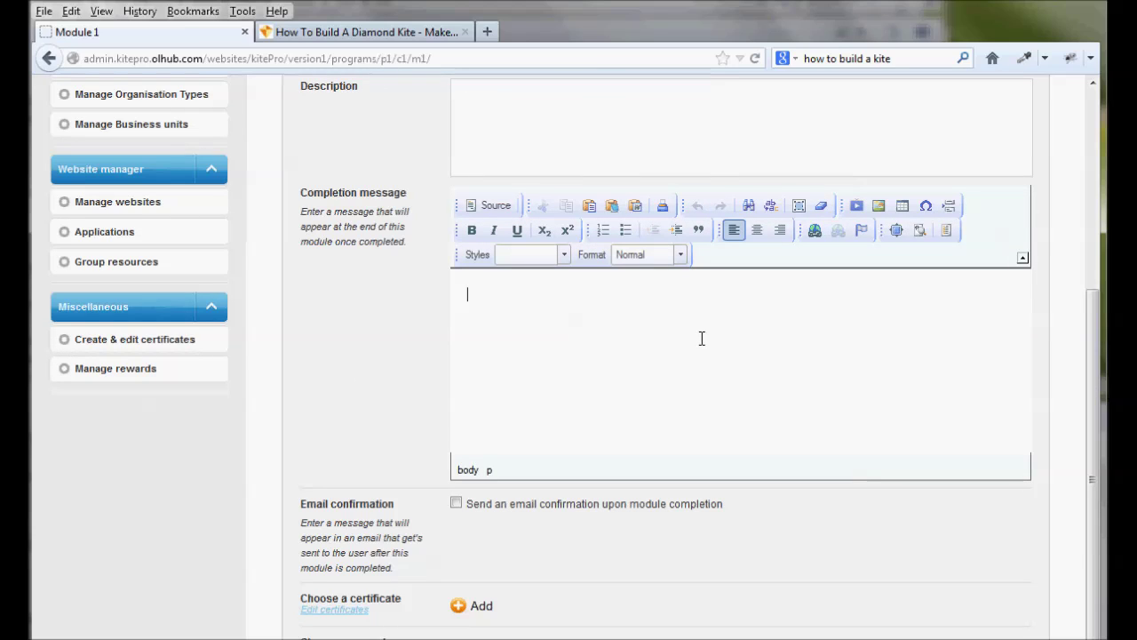
{"action": "type", "text": "Congratulations, you've finished!"}
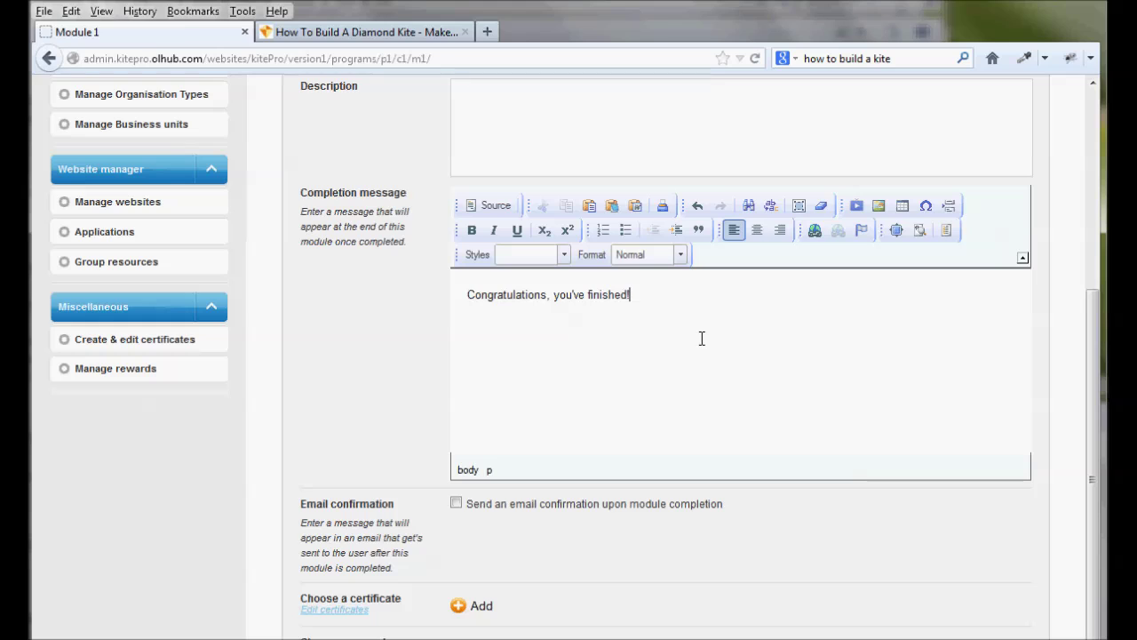
{"action": "left_click", "coordinate": [682, 255]}
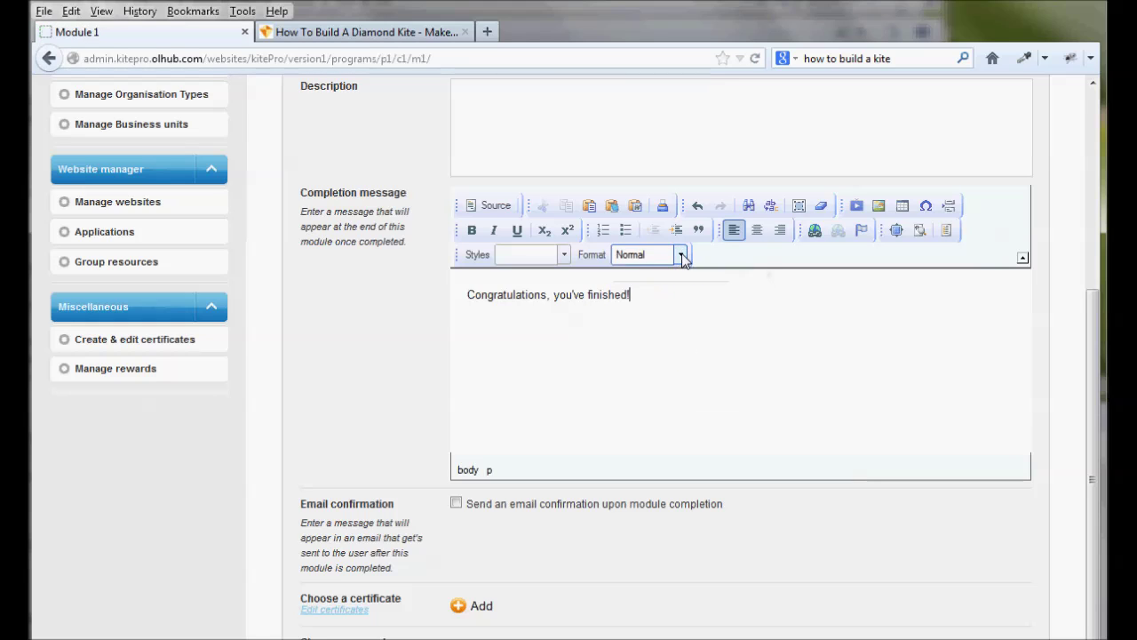
{"action": "left_click", "coordinate": [653, 325]}
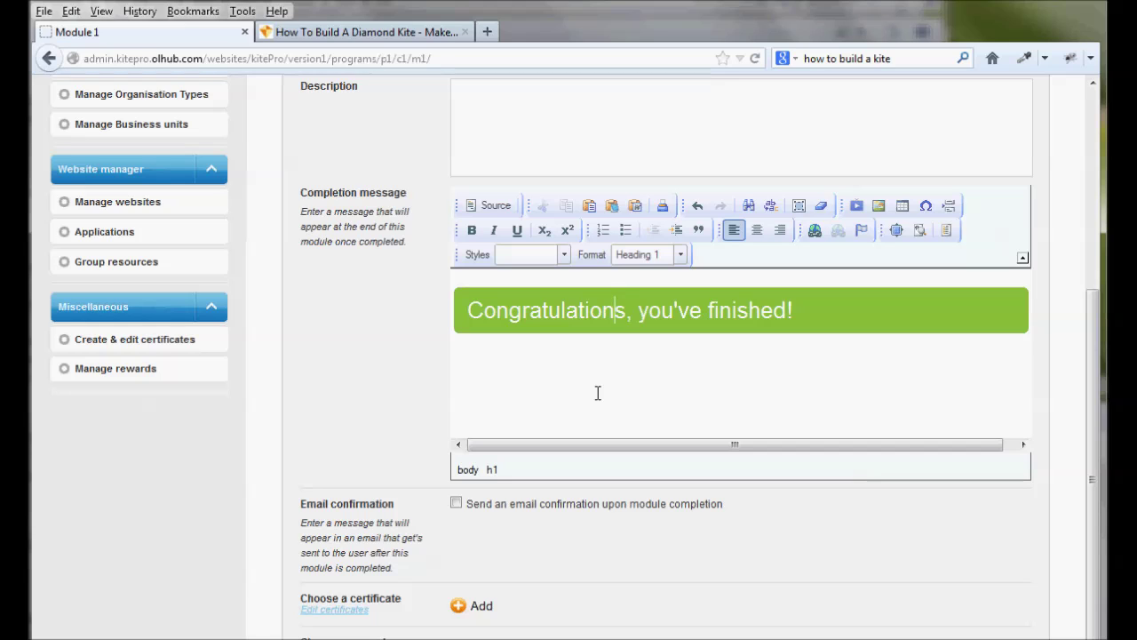
{"action": "scroll", "coordinate": [610, 377], "scroll_direction": "down", "scroll_amount": 1}
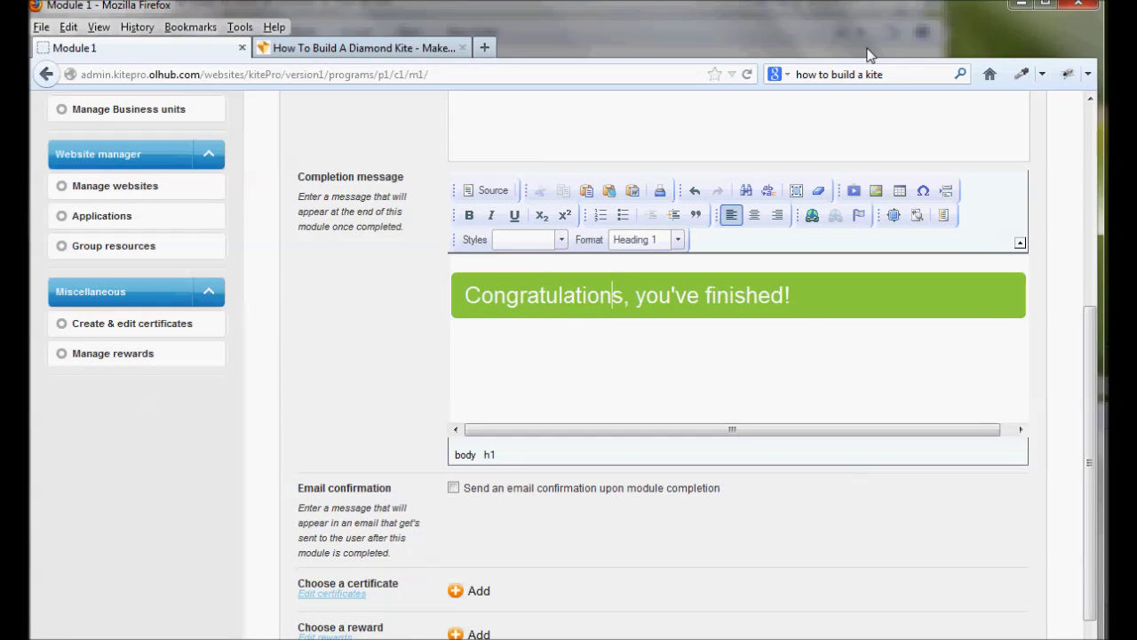
{"action": "scroll", "coordinate": [812, 322], "scroll_direction": "down", "scroll_amount": 1}
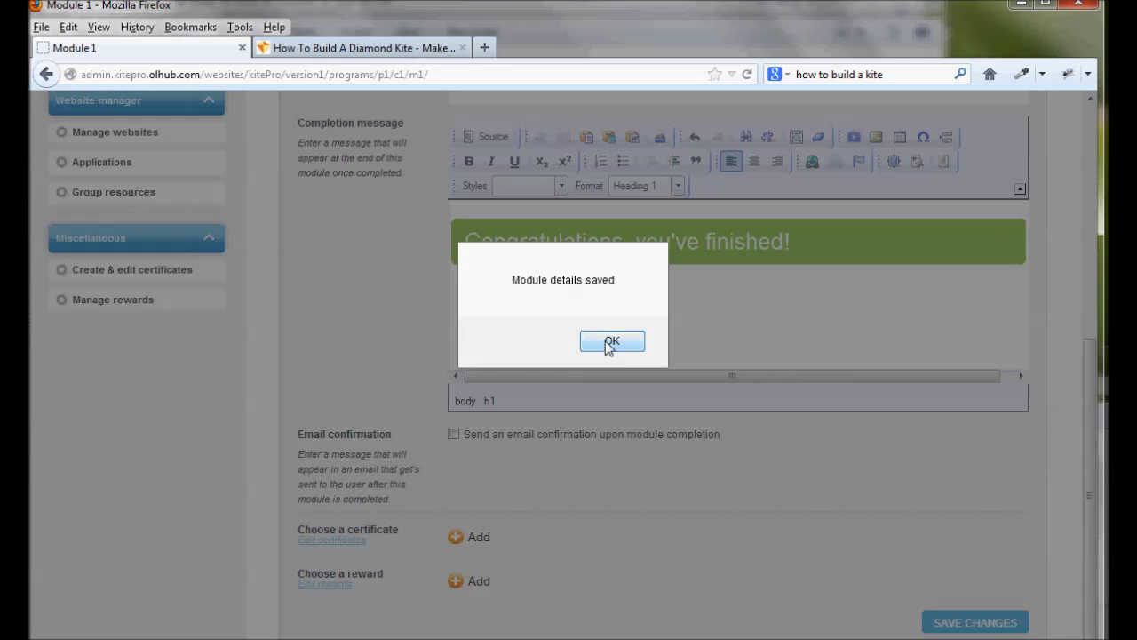
{"action": "left_click", "coordinate": [610, 341]}
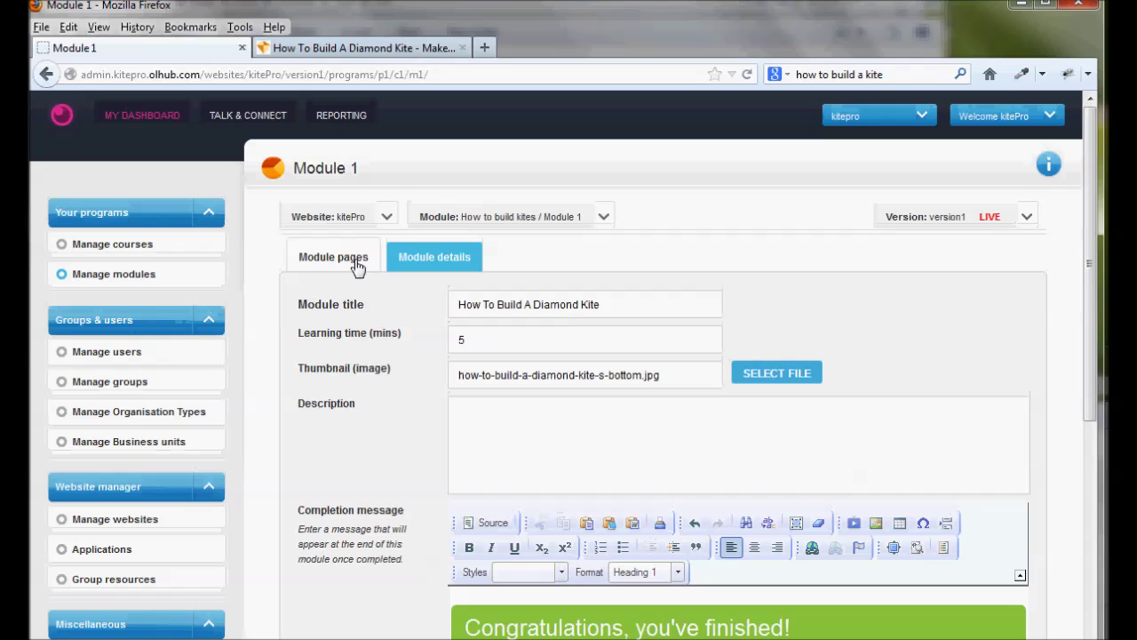
Show Module 1's pages, copy the 'Measuring The Sail' heading from the kite site, and edit Page 1
{"action": "left_click", "coordinate": [357, 264]}
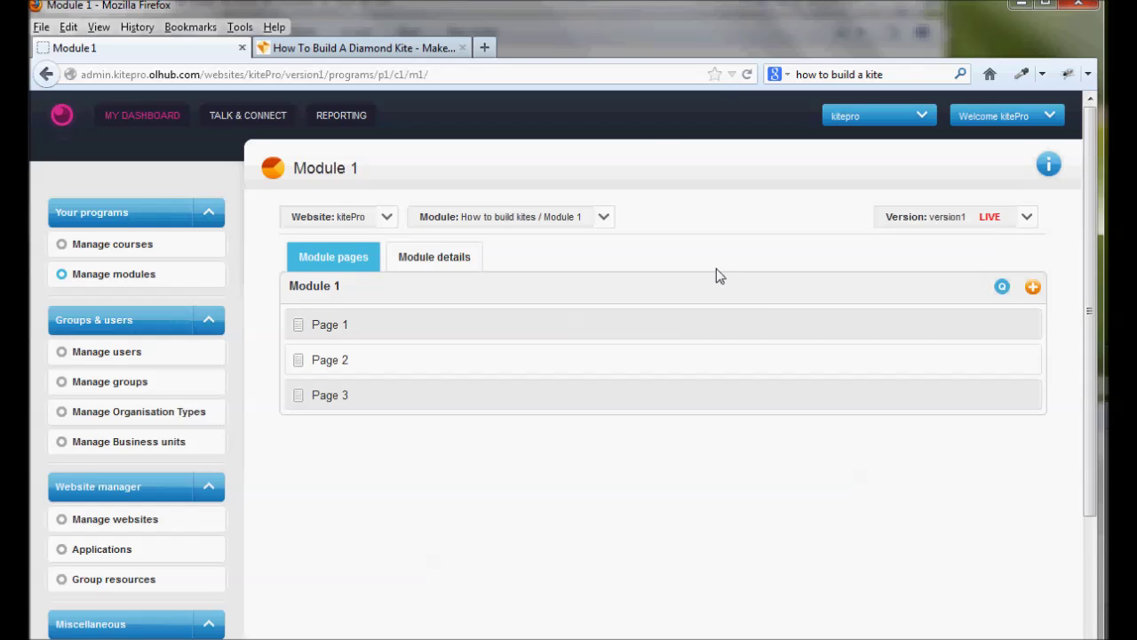
{"action": "left_click", "coordinate": [325, 55]}
{"action": "scroll", "coordinate": [547, 406], "scroll_direction": "down", "scroll_amount": 10}
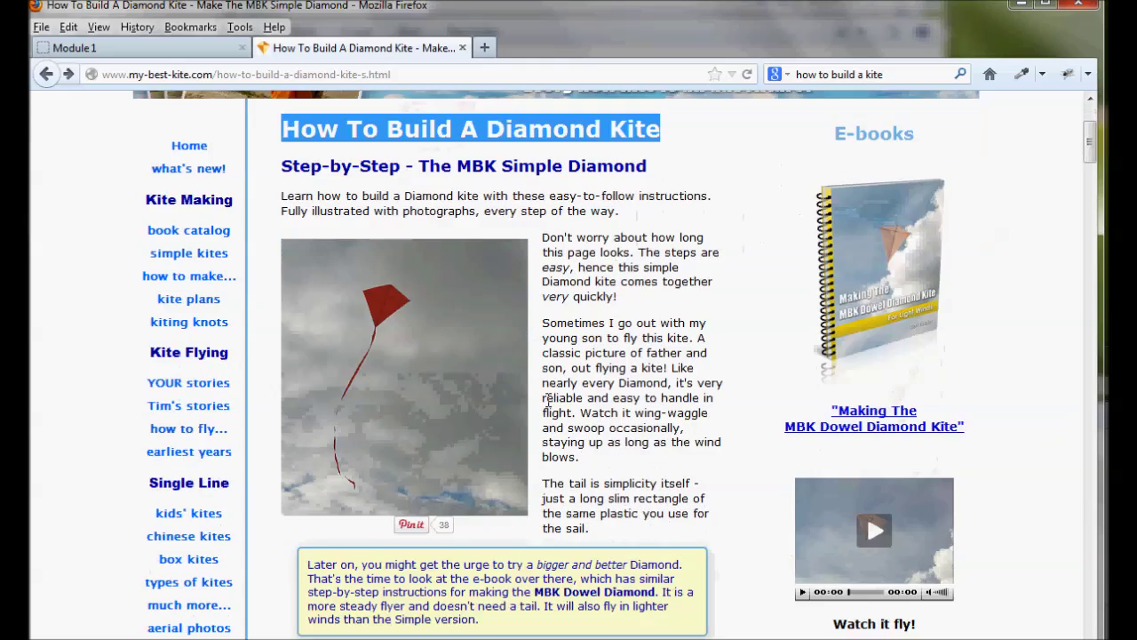
{"action": "scroll", "coordinate": [548, 405], "scroll_direction": "down", "scroll_amount": 1}
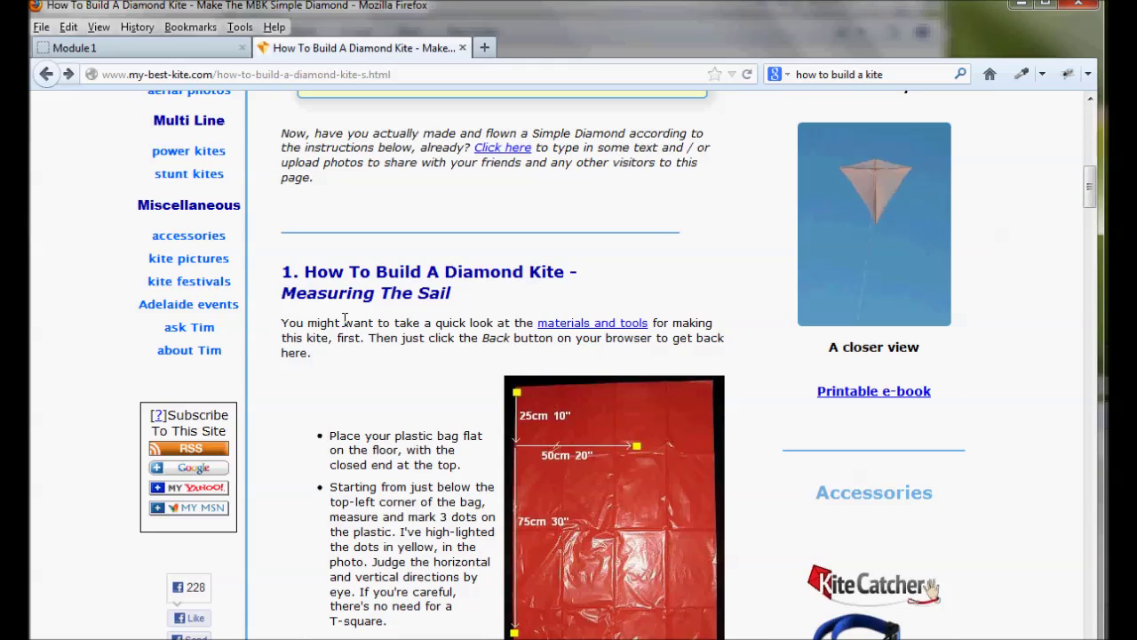
{"action": "left_click_drag", "start_coordinate": [286, 294], "coordinate": [458, 305]}
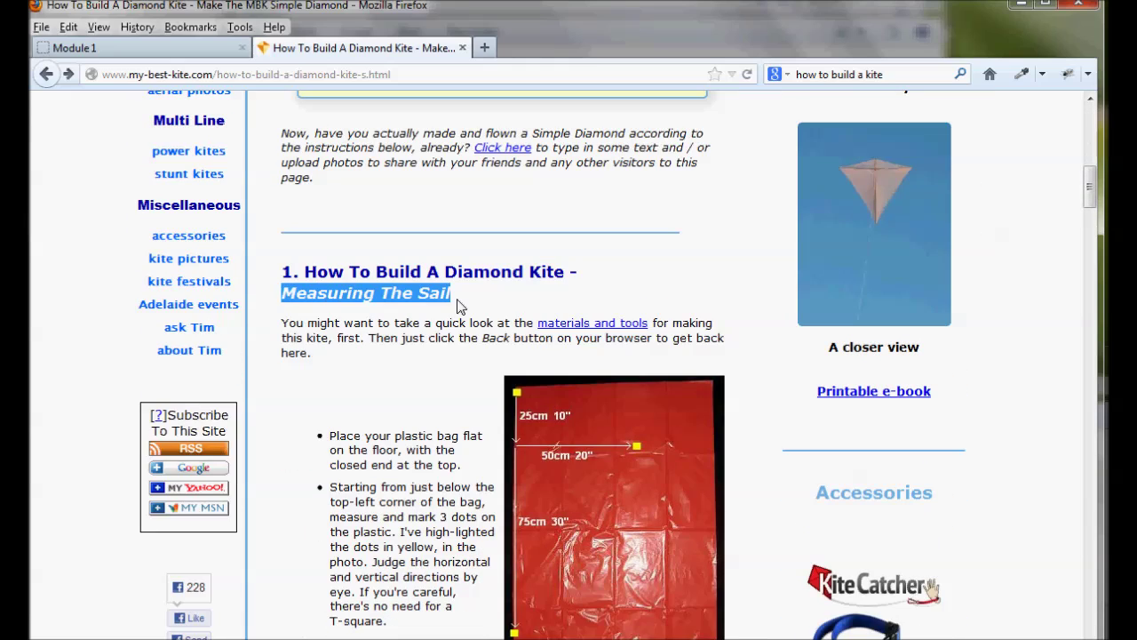
{"action": "left_click", "coordinate": [134, 48]}
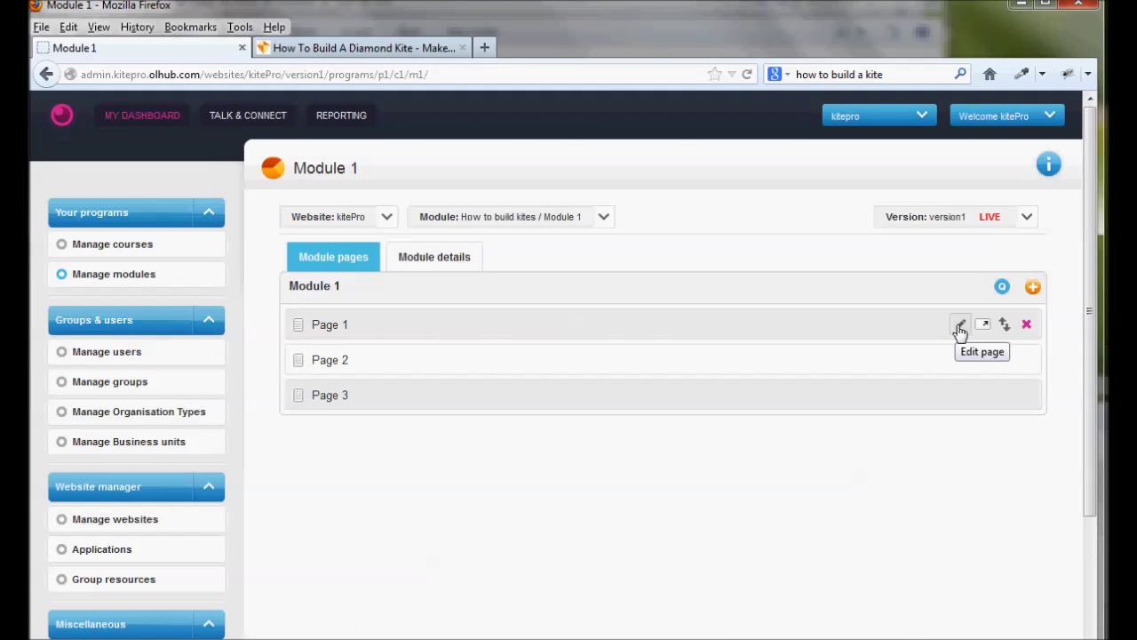
{"action": "left_click", "coordinate": [961, 326]}
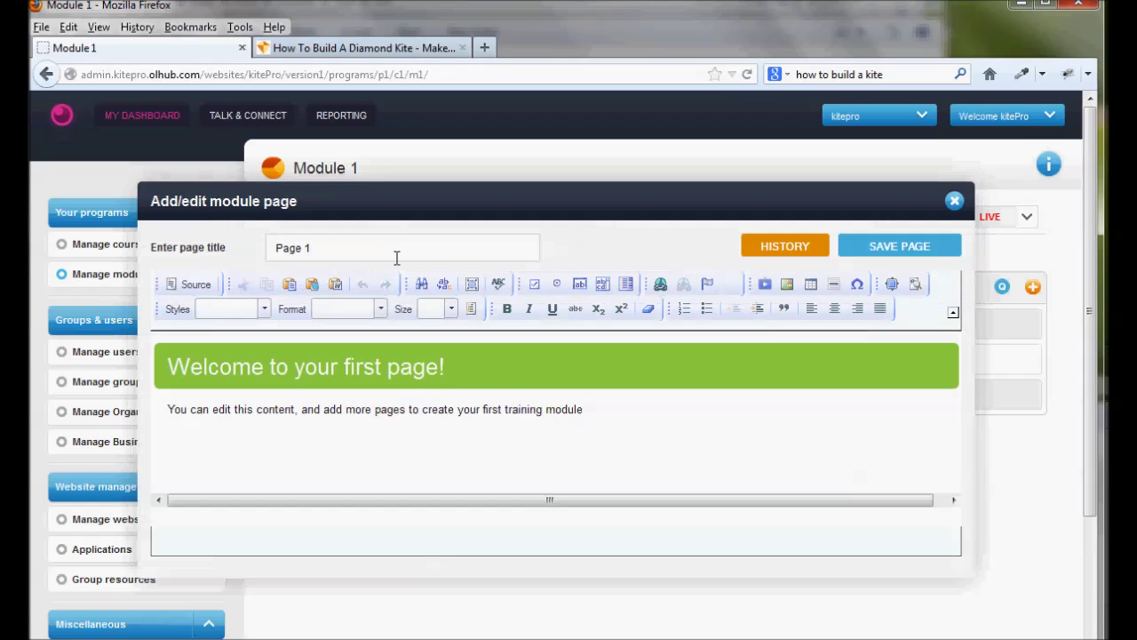
Retitle Page 1 'Measuring The Sail' and replace the welcome heading with the same text
{"action": "triple_click", "coordinate": [394, 254]}
{"action": "type", "text": "Measuring The Sail"}
{"action": "key", "text": "Down"}
{"action": "left_click", "coordinate": [441, 366]}
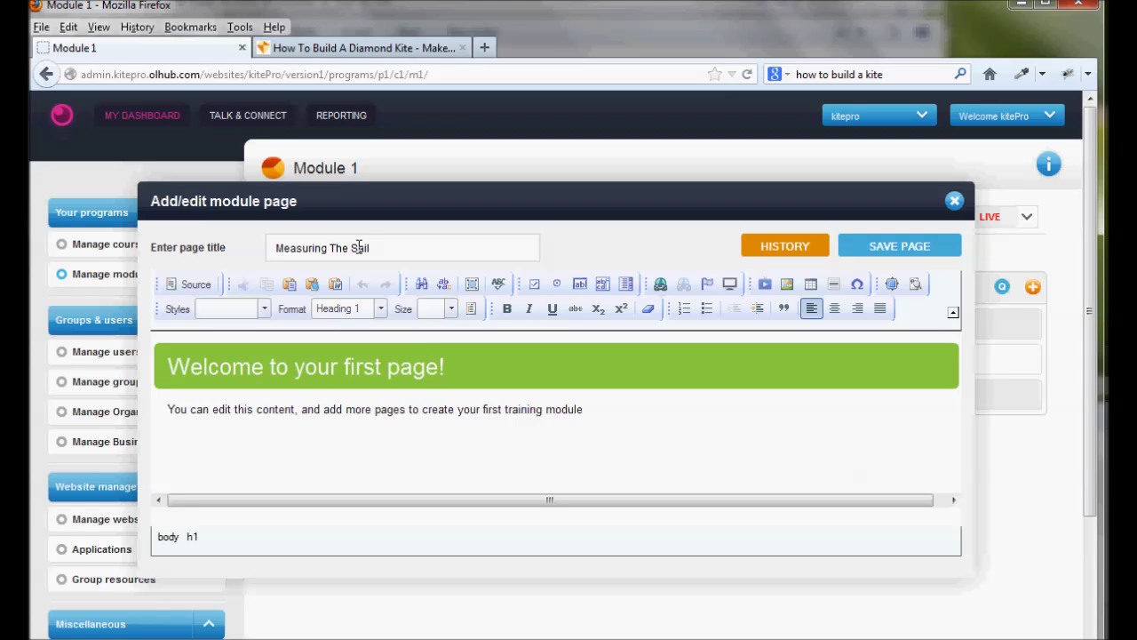
{"action": "left_click_drag", "start_coordinate": [388, 248], "coordinate": [236, 241]}
{"action": "key", "text": "ctrl+c"}
{"action": "left_click", "coordinate": [169, 376]}
{"action": "triple_click", "coordinate": [239, 375]}
{"action": "key", "text": "ctrl+v"}
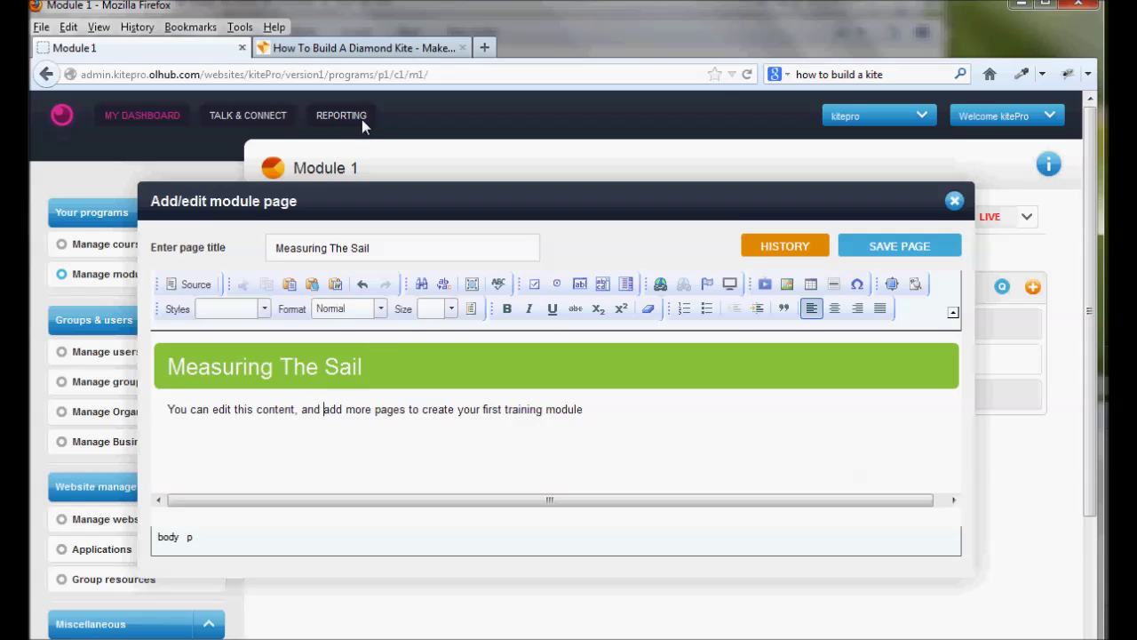
Paste the kite site's intro paragraph, measuring steps and red bag photo into the page and save
{"action": "left_click", "coordinate": [405, 48]}
{"action": "left_click", "coordinate": [304, 333]}
{"action": "scroll", "coordinate": [298, 267], "scroll_direction": "down", "scroll_amount": 4}
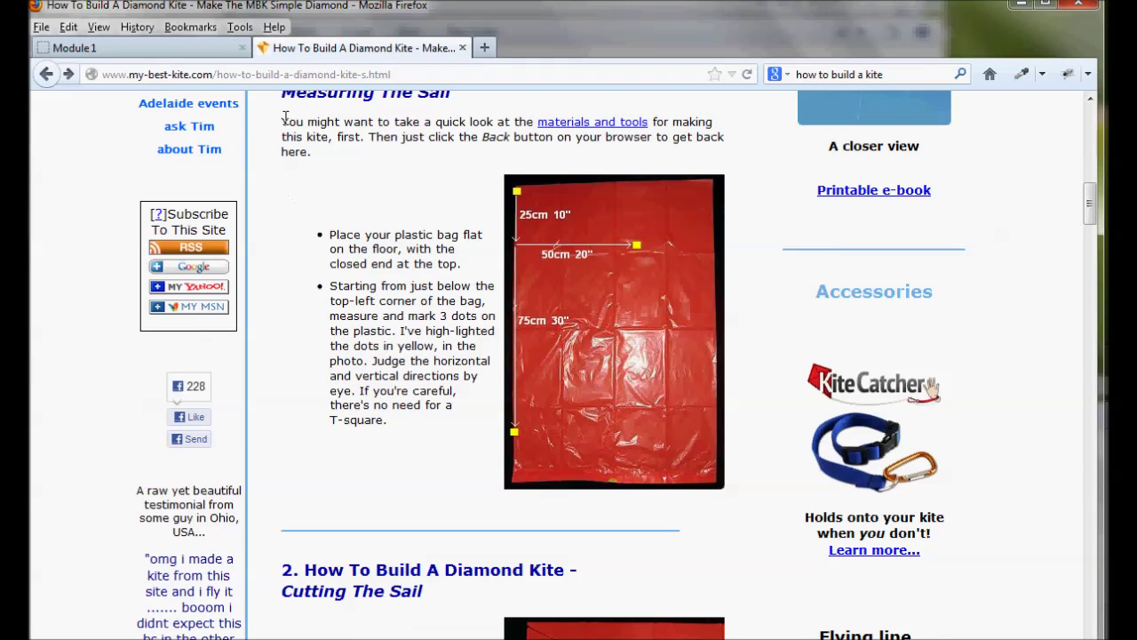
{"action": "left_click_drag", "start_coordinate": [283, 121], "coordinate": [515, 265]}
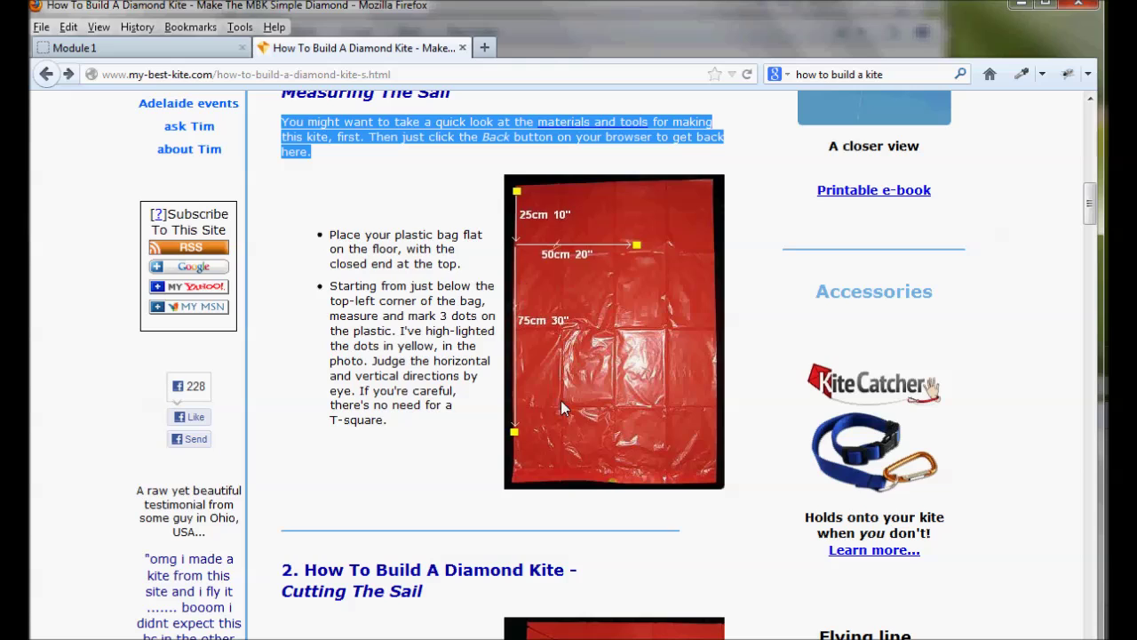
{"action": "left_click_drag", "start_coordinate": [561, 401], "coordinate": [486, 485]}
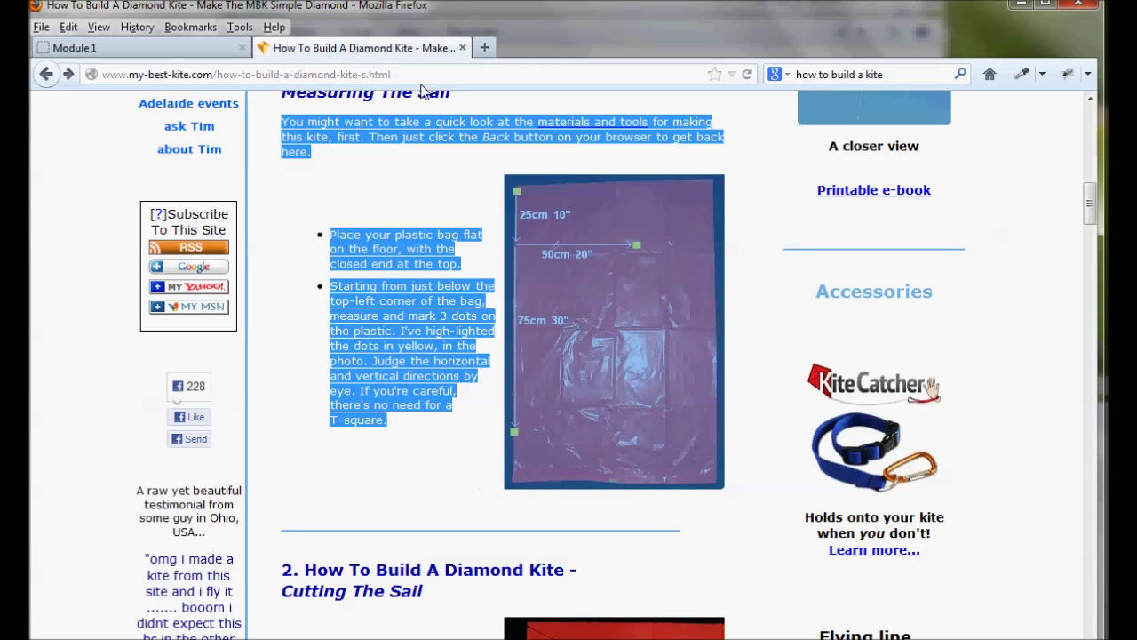
{"action": "left_click", "coordinate": [157, 49]}
{"action": "left_click_drag", "start_coordinate": [359, 414], "coordinate": [364, 414]}
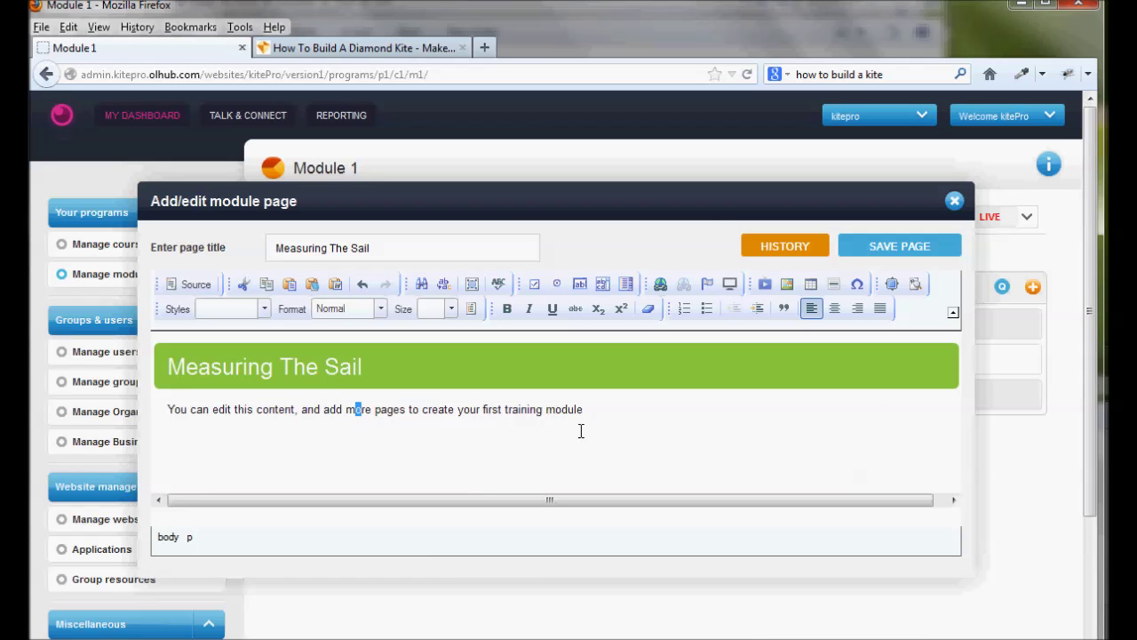
{"action": "key", "text": "ctrl+v"}
{"action": "scroll", "coordinate": [581, 430], "scroll_direction": "up", "scroll_amount": 5}
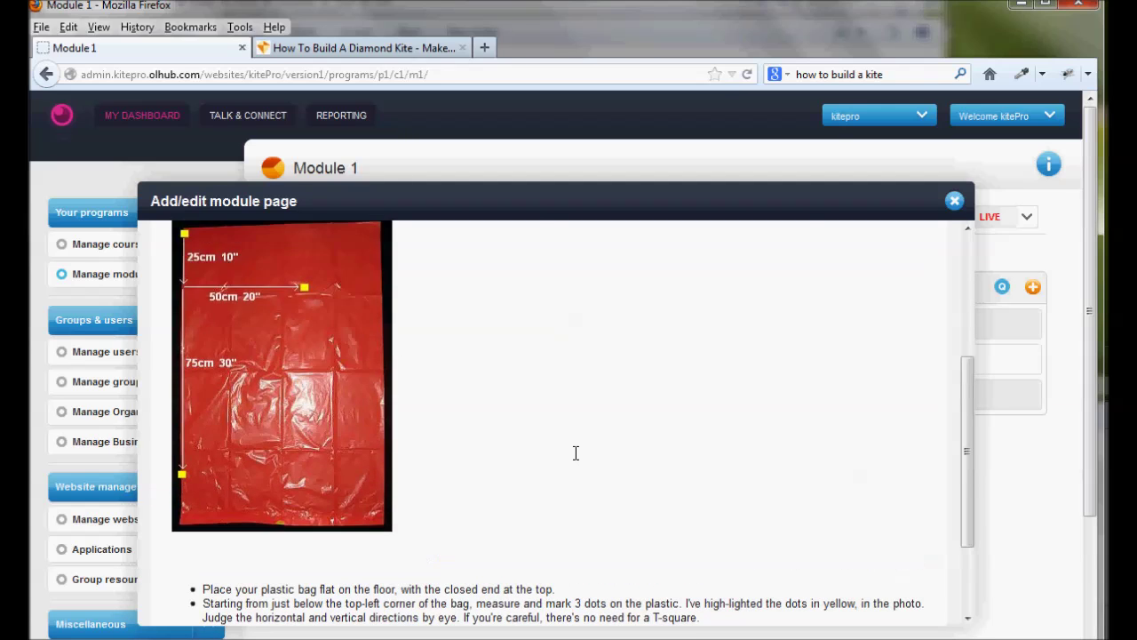
{"action": "left_click", "coordinate": [565, 396]}
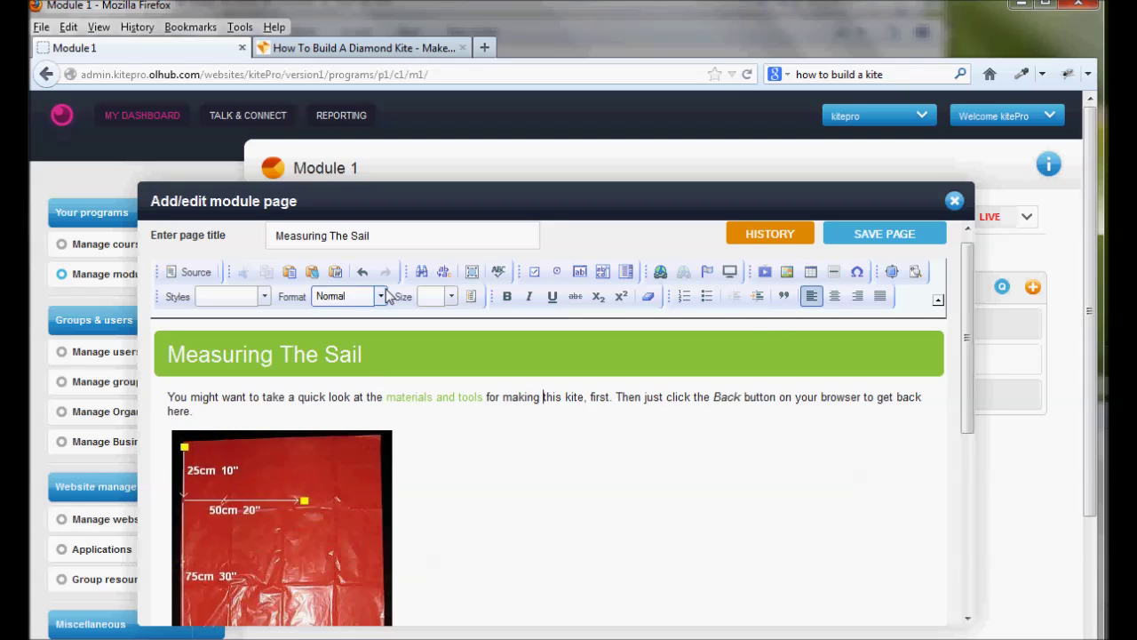
{"action": "left_click", "coordinate": [884, 235]}
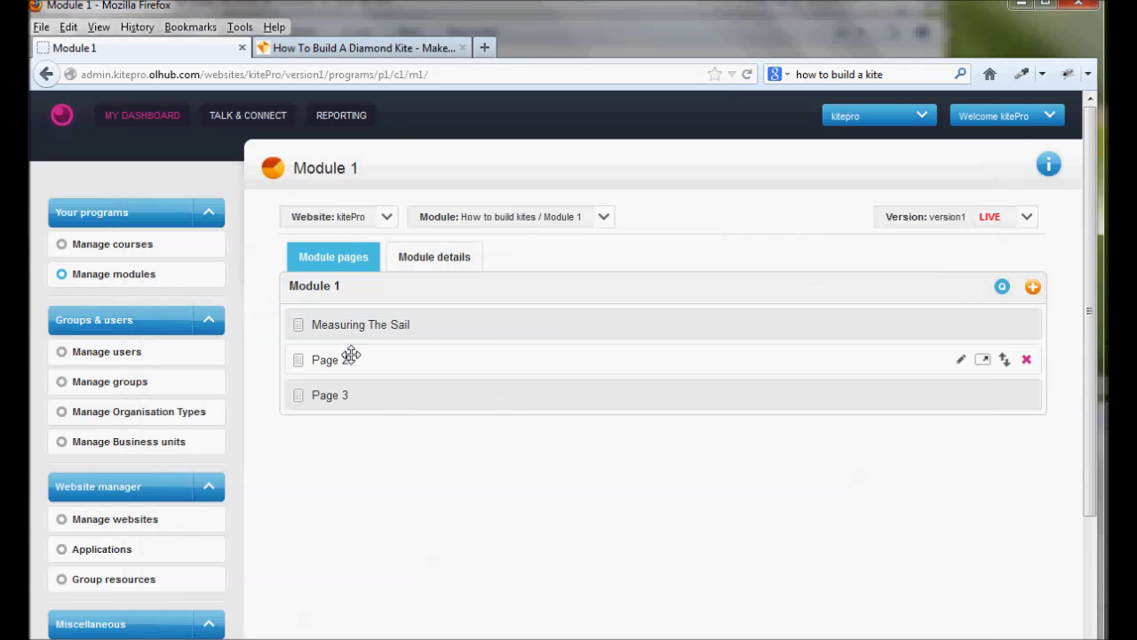
Retitle Page 2 'Cutting The Sail' and replace its welcome heading with the same text
{"action": "left_click", "coordinate": [966, 358]}
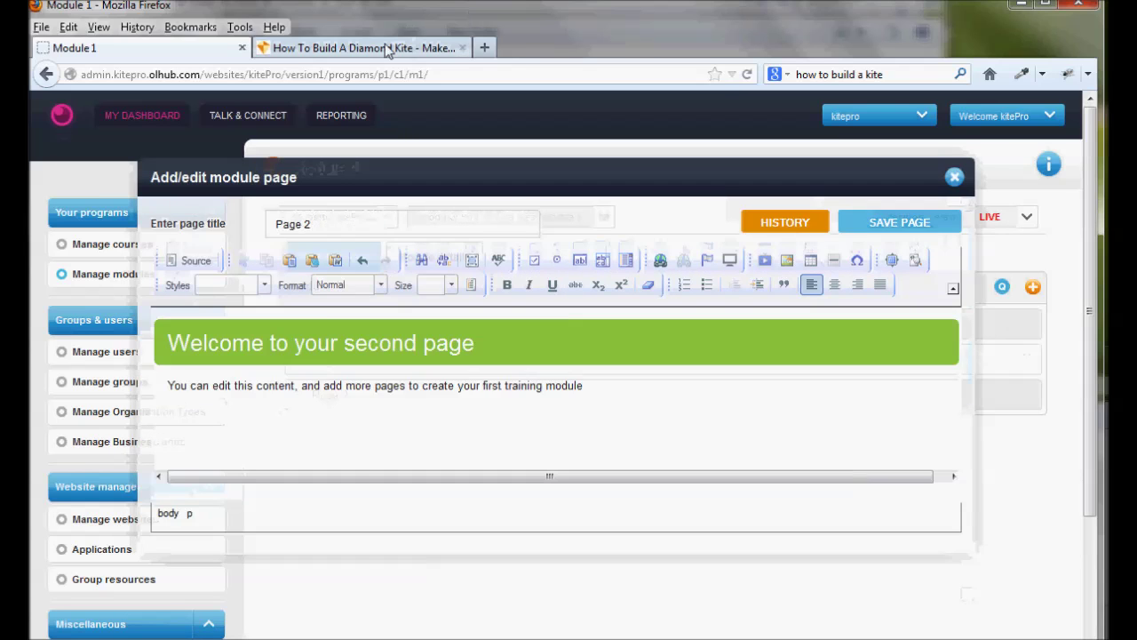
{"action": "left_click", "coordinate": [390, 49]}
{"action": "scroll", "coordinate": [453, 264], "scroll_direction": "down", "scroll_amount": 5}
{"action": "left_click_drag", "start_coordinate": [423, 291], "coordinate": [287, 298]}
{"action": "key", "text": "ctrl+c"}
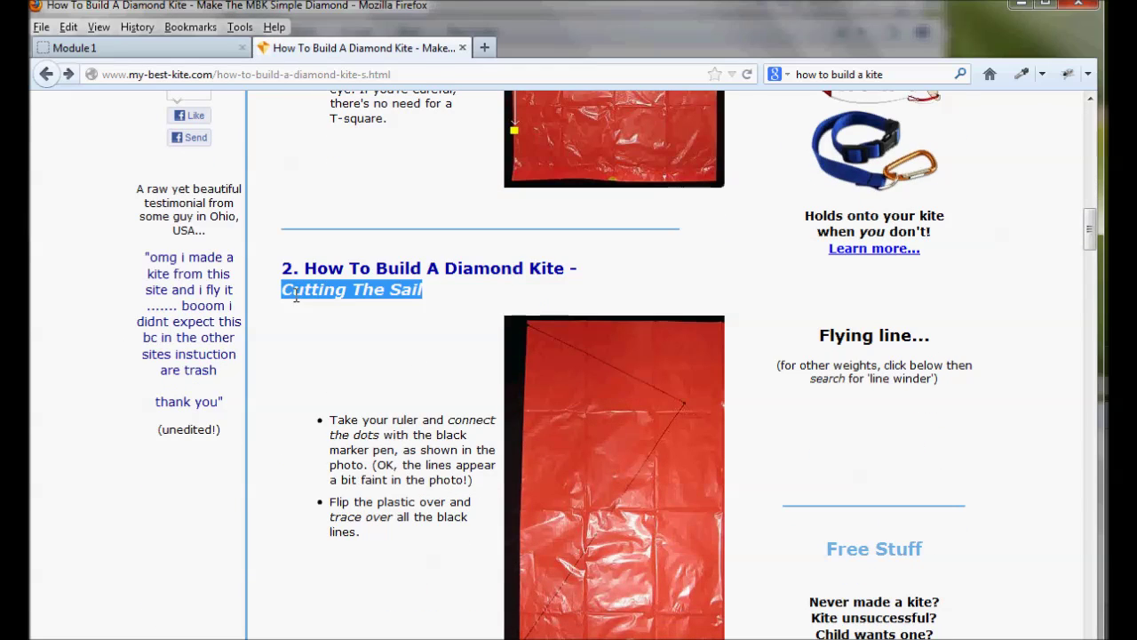
{"action": "left_click", "coordinate": [75, 48]}
{"action": "triple_click", "coordinate": [346, 229]}
{"action": "key", "text": "ctrl+v"}
{"action": "left_click", "coordinate": [468, 344]}
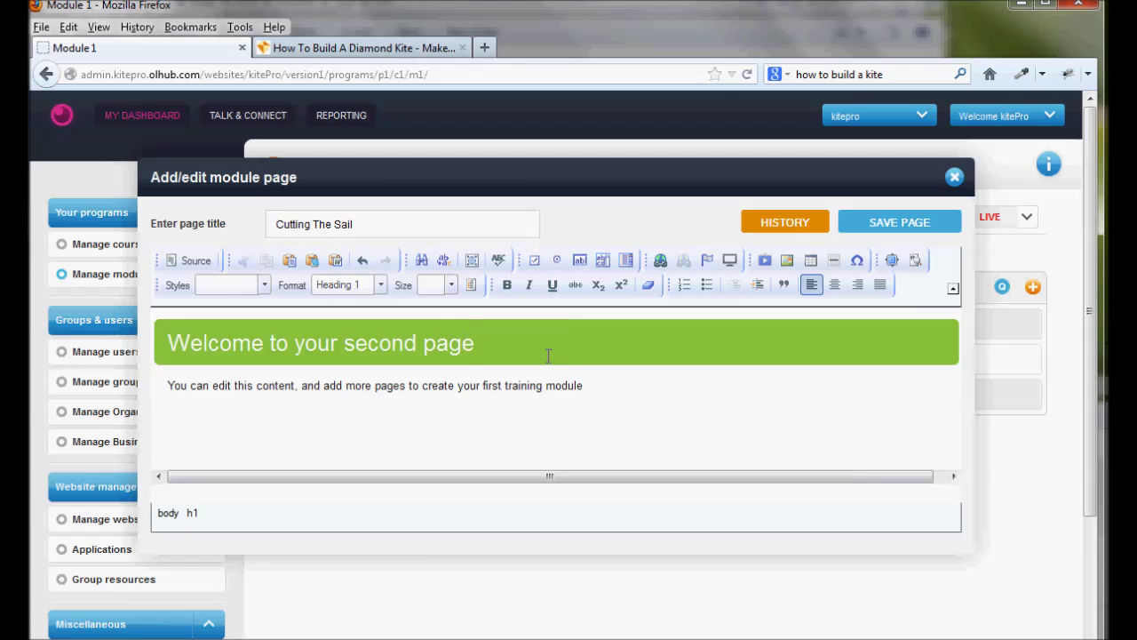
{"action": "left_click_drag", "start_coordinate": [368, 220], "coordinate": [205, 210]}
{"action": "key", "text": "ctrl+c"}
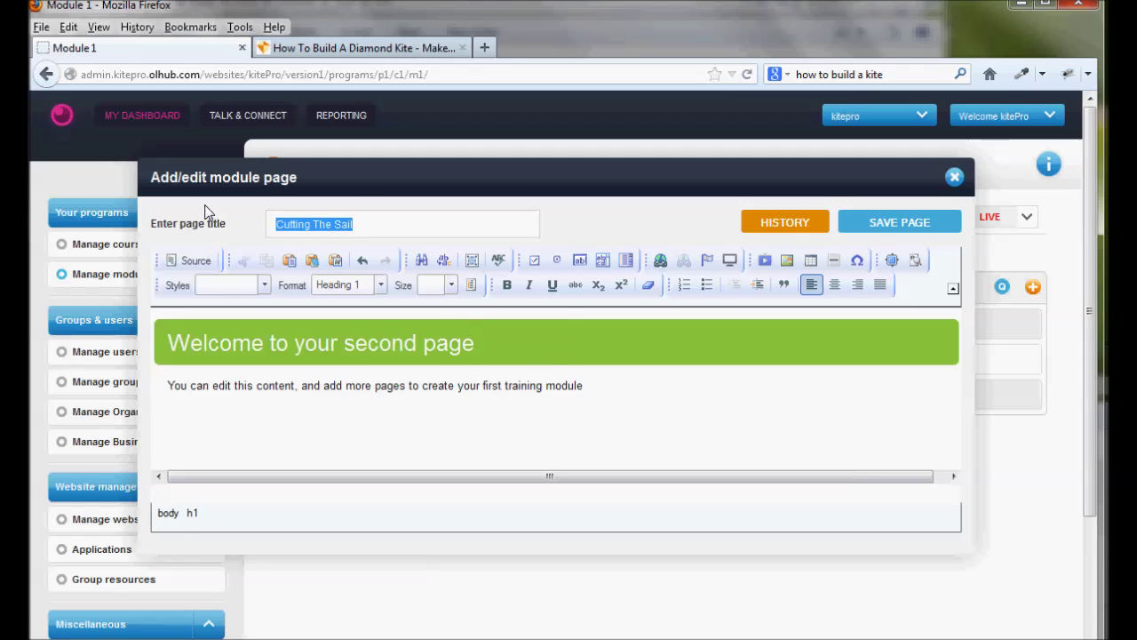
{"action": "left_click", "coordinate": [173, 345]}
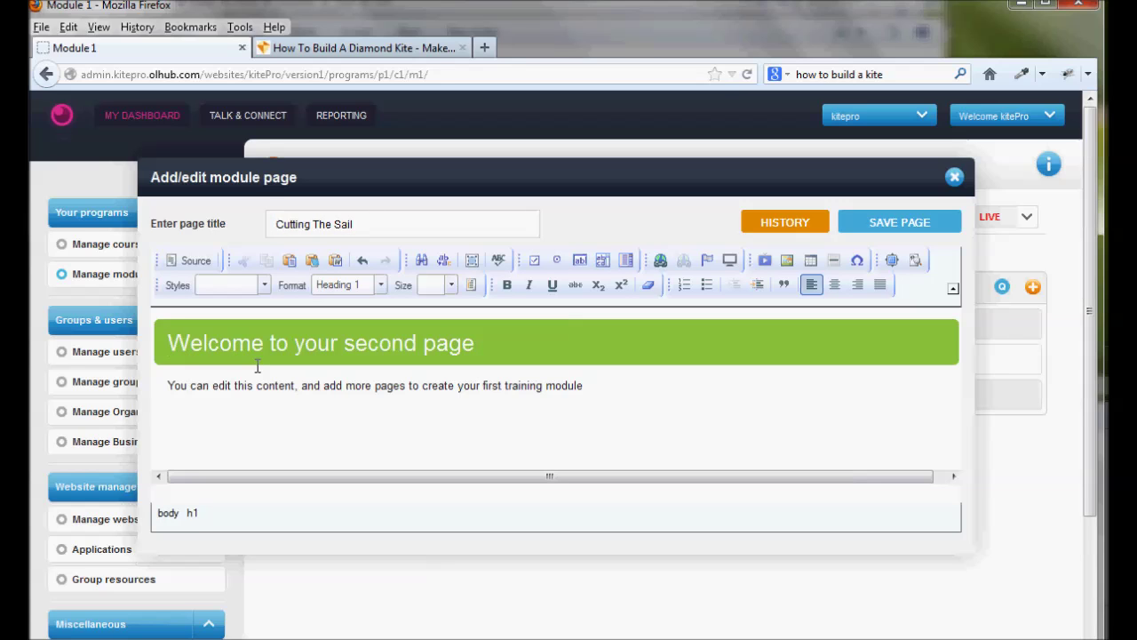
{"action": "key", "text": "shift+End"}
{"action": "key", "text": "ctrl+v"}
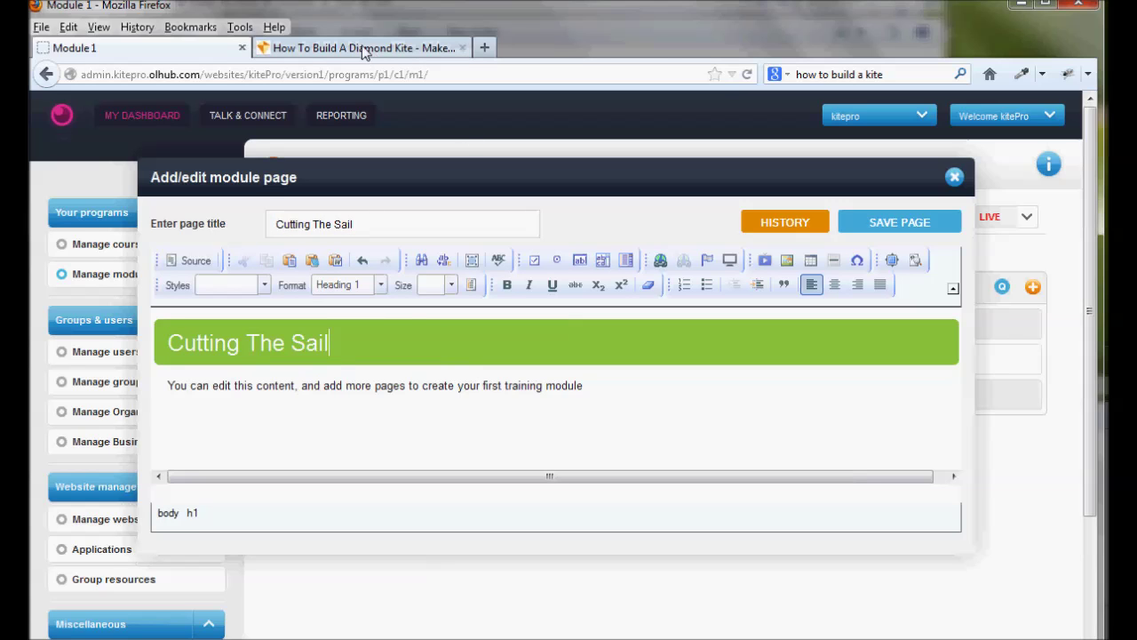
Paste the kite site's section-2 sail-cutting steps and photos into the page and save
{"action": "left_click", "coordinate": [364, 48]}
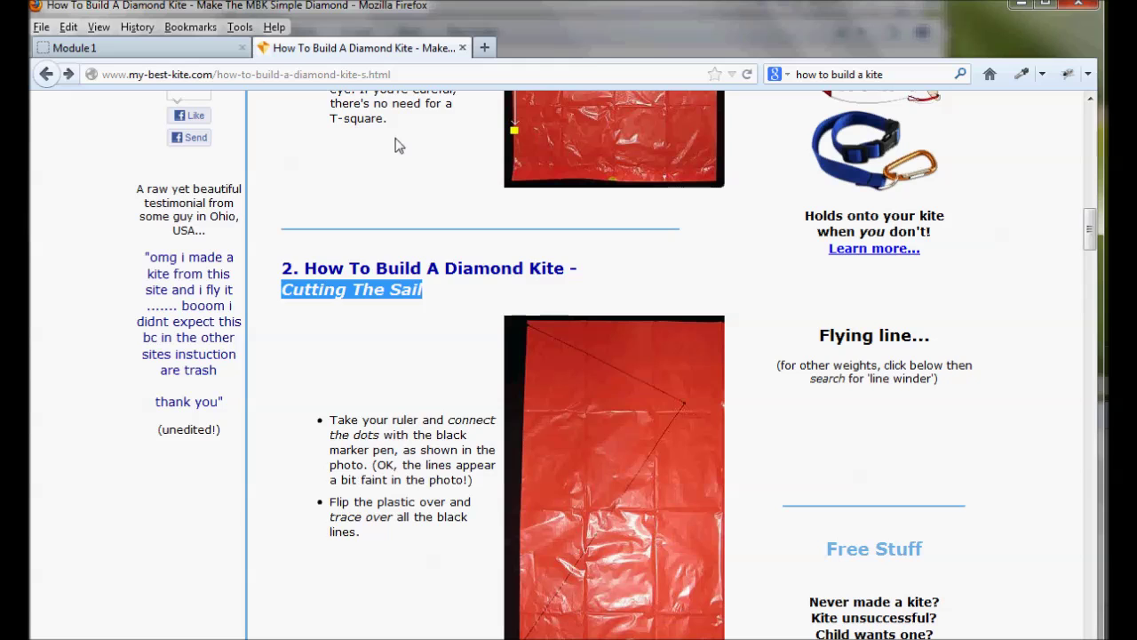
{"action": "left_click", "coordinate": [412, 377]}
{"action": "scroll", "coordinate": [413, 373], "scroll_direction": "down", "scroll_amount": 4}
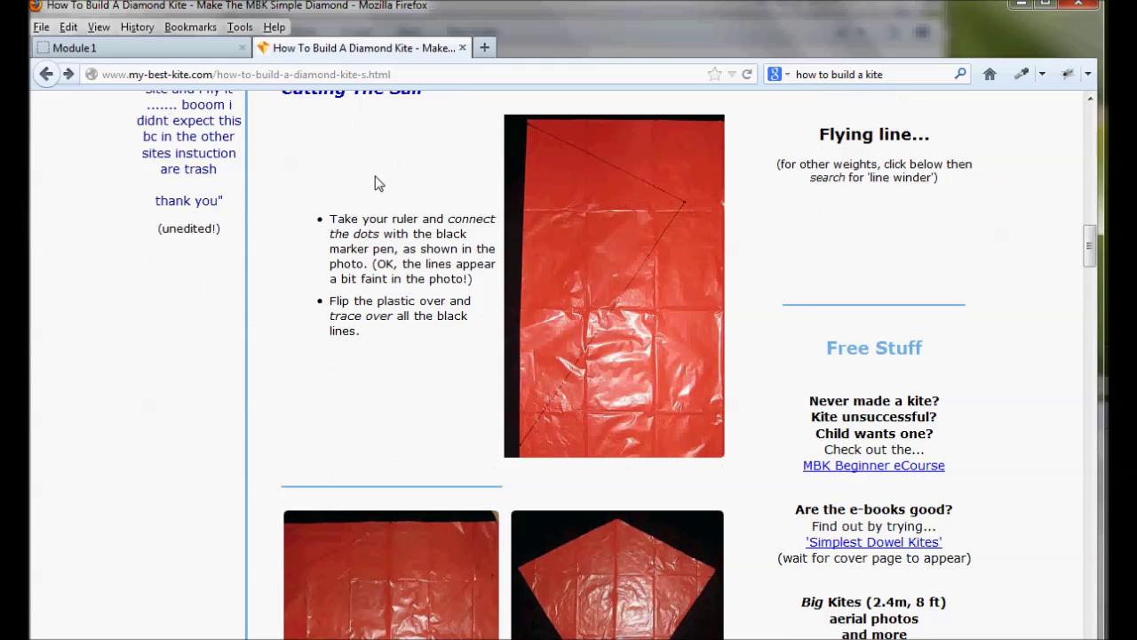
{"action": "left_click_drag", "start_coordinate": [441, 136], "coordinate": [503, 567]}
{"action": "left_click_drag", "start_coordinate": [609, 606], "coordinate": [666, 472]}
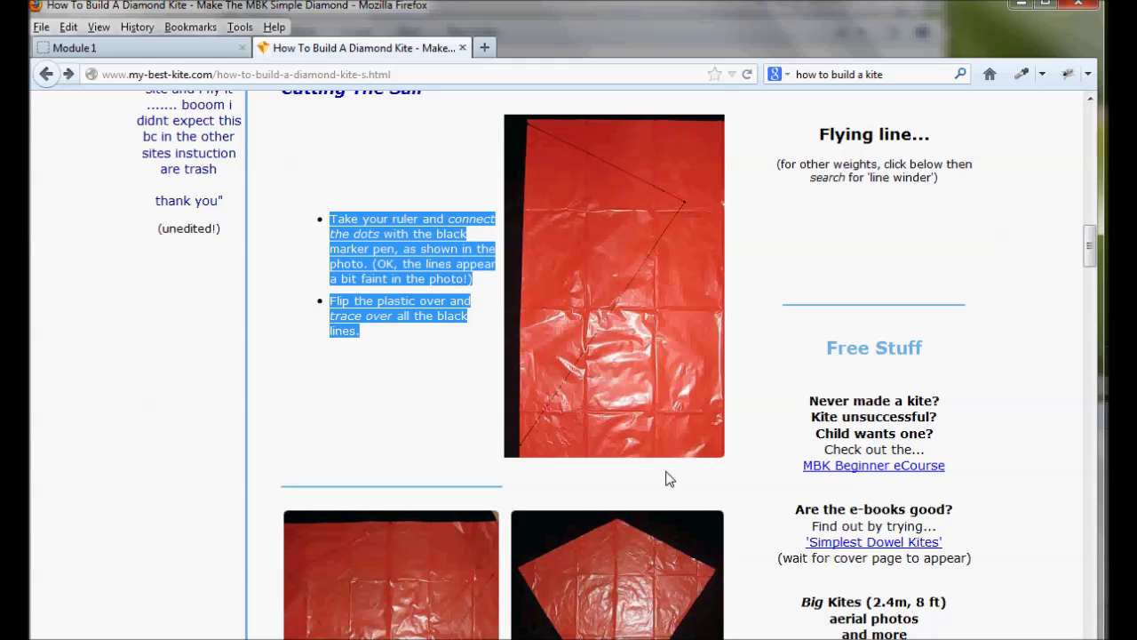
{"action": "scroll", "coordinate": [666, 471], "scroll_direction": "down", "scroll_amount": 3}
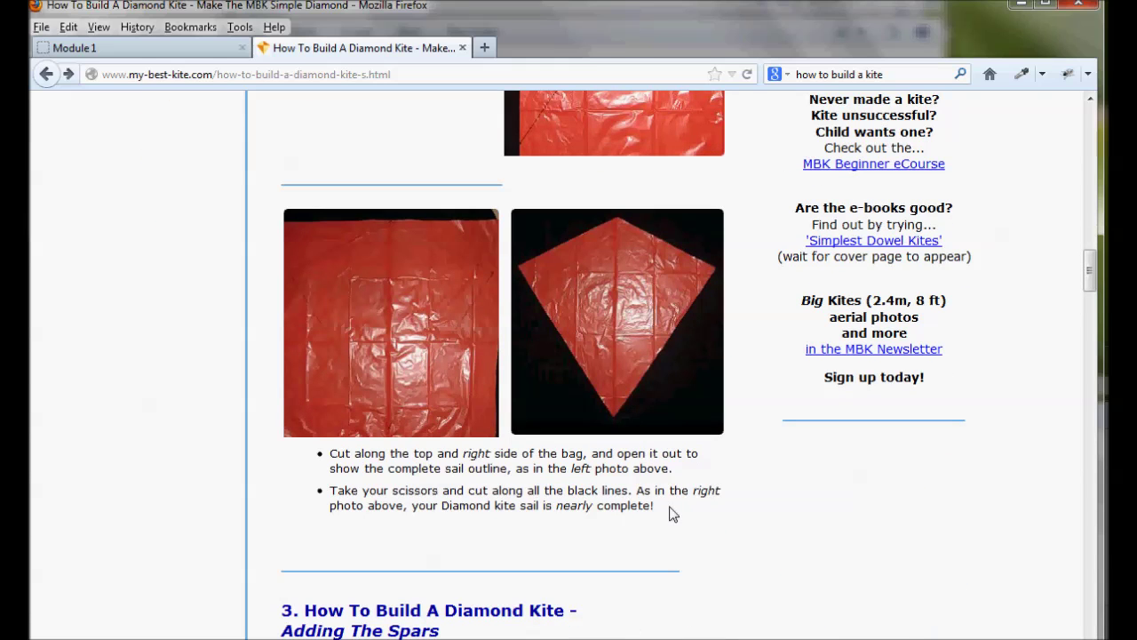
{"action": "left_click_drag", "start_coordinate": [668, 529], "coordinate": [377, 302]}
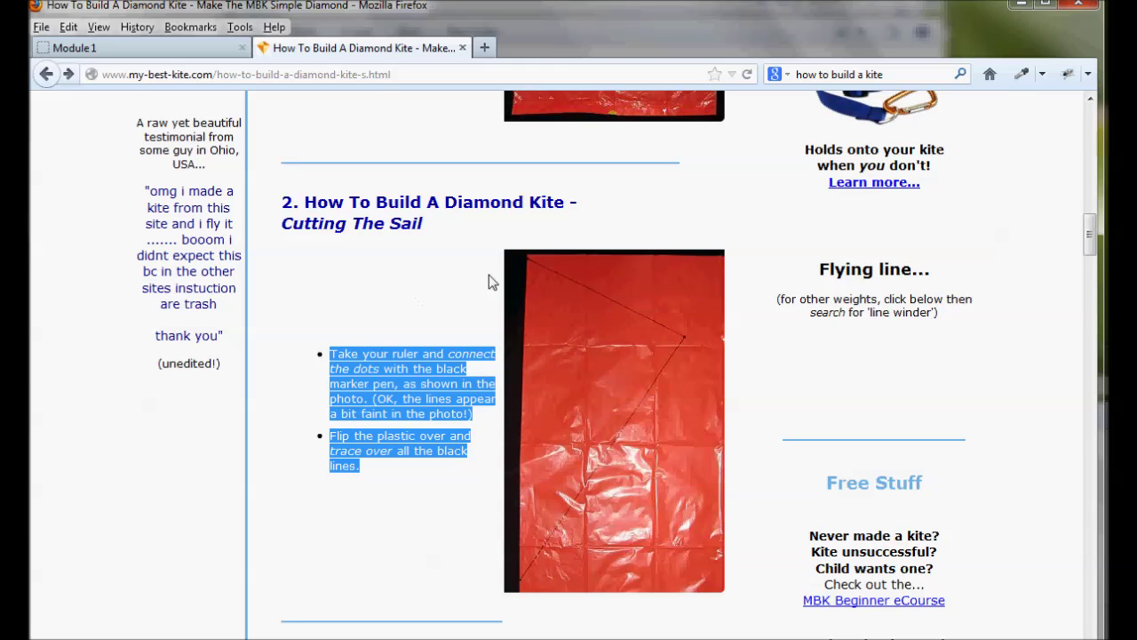
{"action": "left_click_drag", "start_coordinate": [489, 282], "coordinate": [518, 266]}
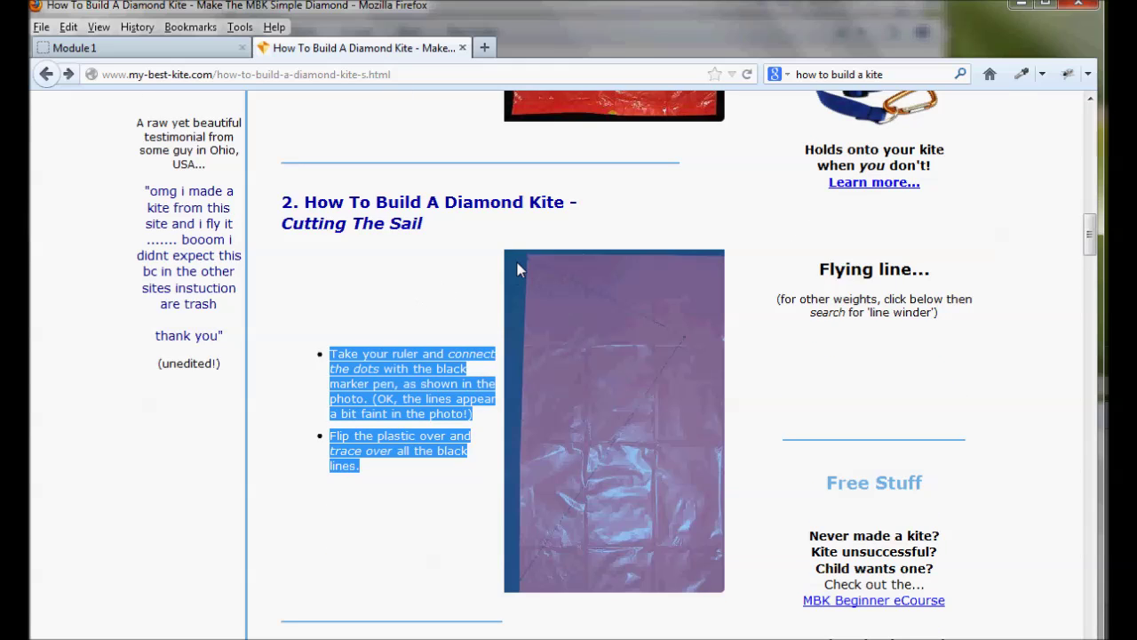
{"action": "left_click", "coordinate": [135, 50]}
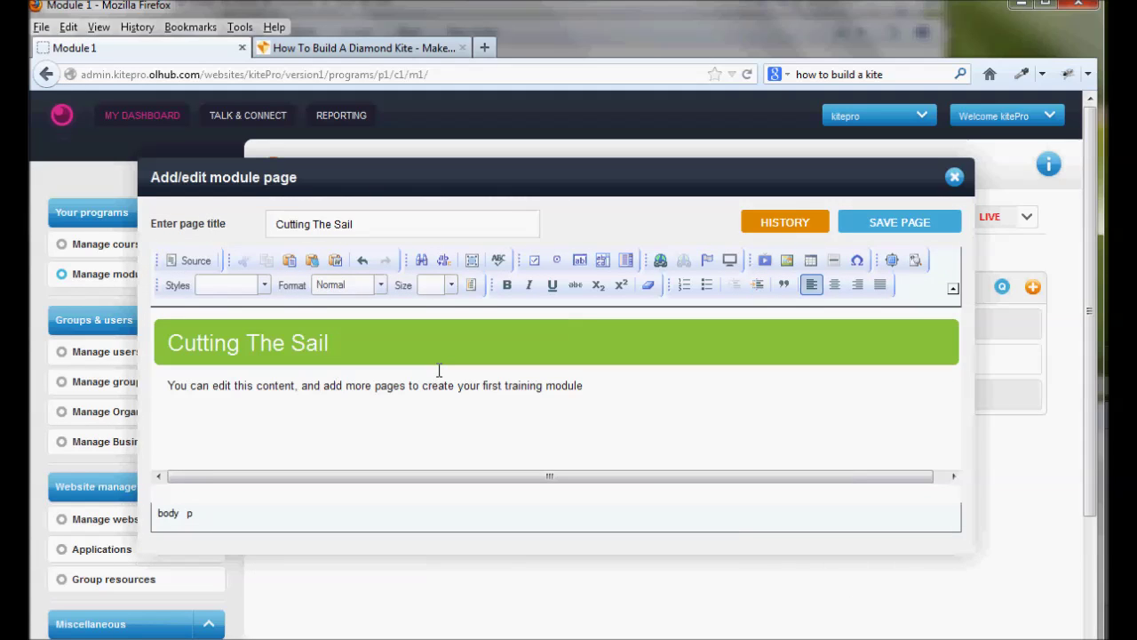
{"action": "key", "text": "ctrl+v"}
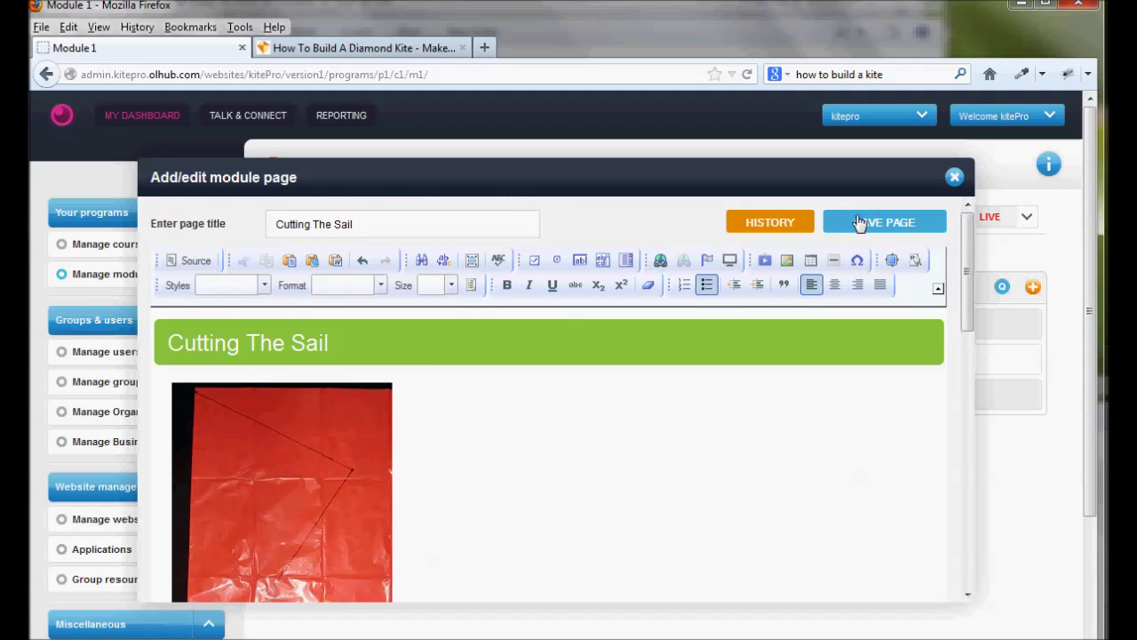
{"action": "scroll", "coordinate": [617, 493], "scroll_direction": "down", "scroll_amount": 10}
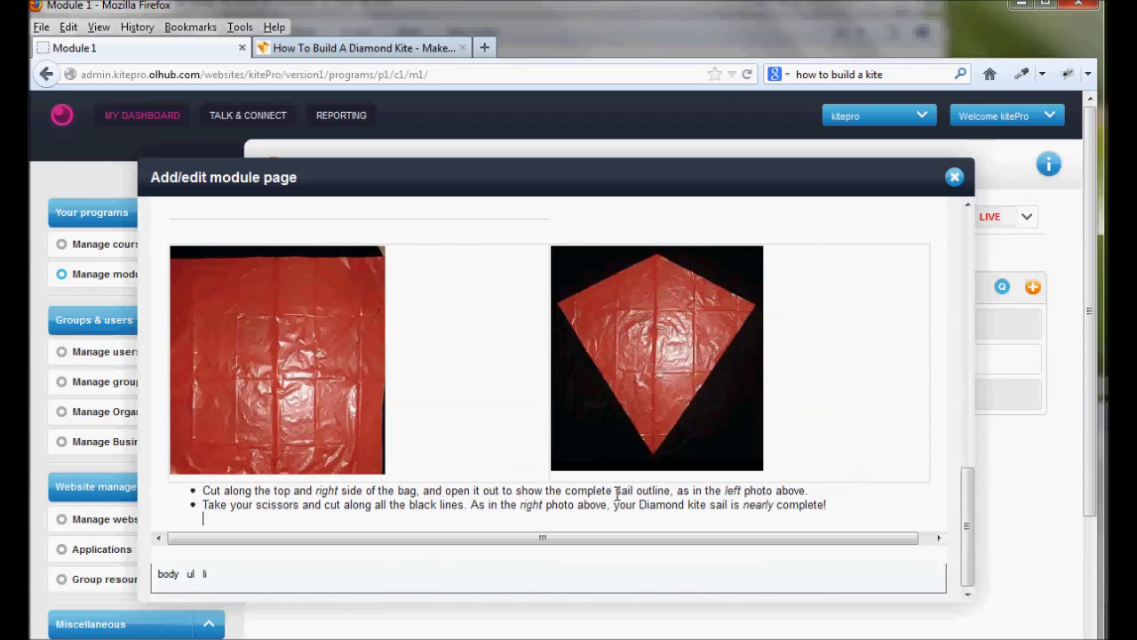
{"action": "scroll", "coordinate": [617, 489], "scroll_direction": "up", "scroll_amount": 10}
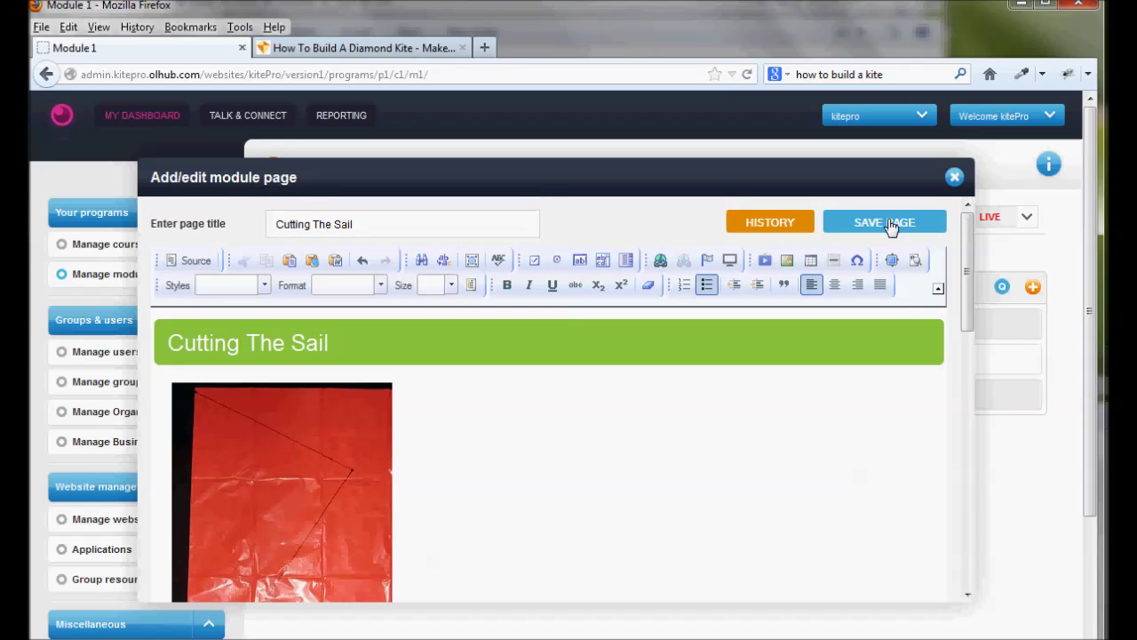
{"action": "left_click", "coordinate": [891, 226]}
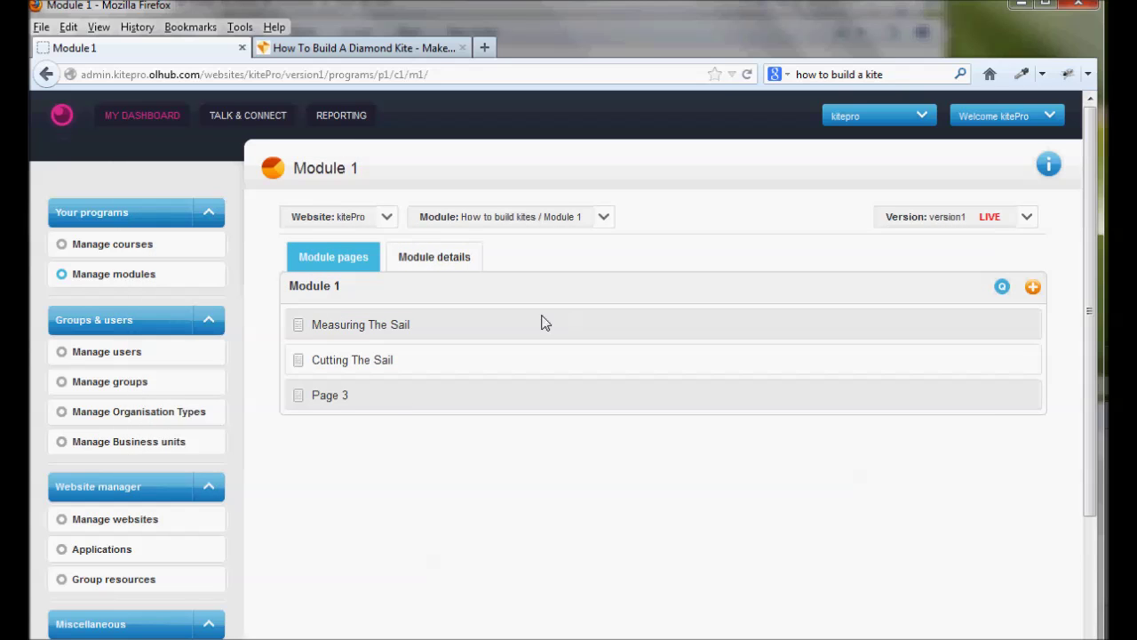
Copy the 'Adding The Spars' heading from the kite site and retitle Page 3 with it
{"action": "left_click", "coordinate": [362, 47]}
{"action": "scroll", "coordinate": [521, 325], "scroll_direction": "down", "scroll_amount": 5}
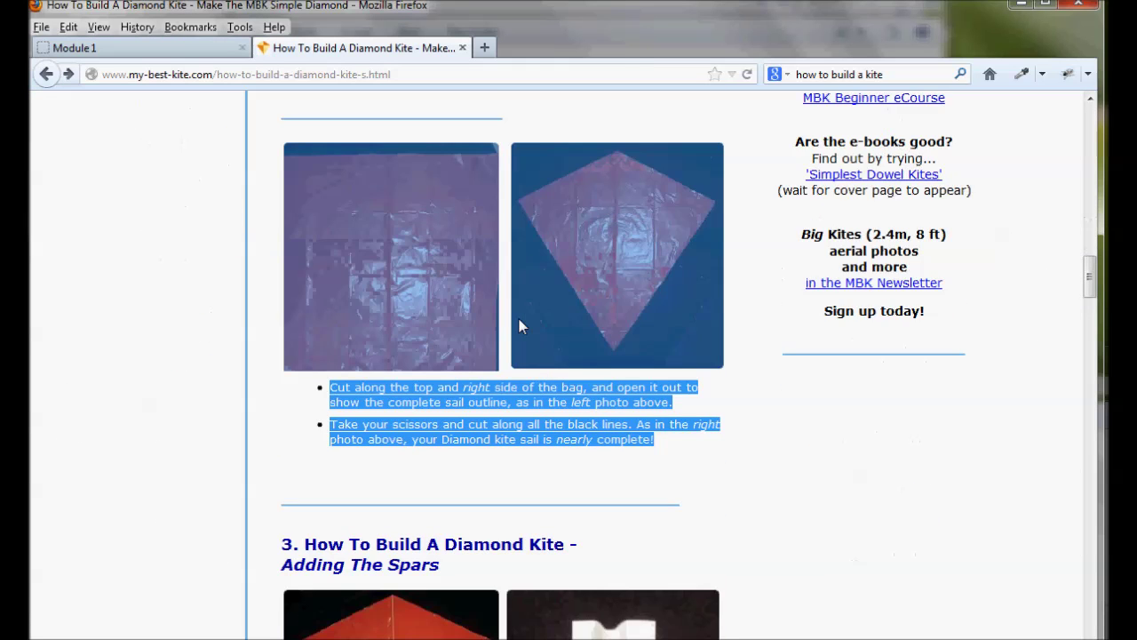
{"action": "scroll", "coordinate": [521, 325], "scroll_direction": "down", "scroll_amount": 6}
{"action": "left_click_drag", "start_coordinate": [282, 261], "coordinate": [437, 263]}
{"action": "key", "text": "ctrl+c"}
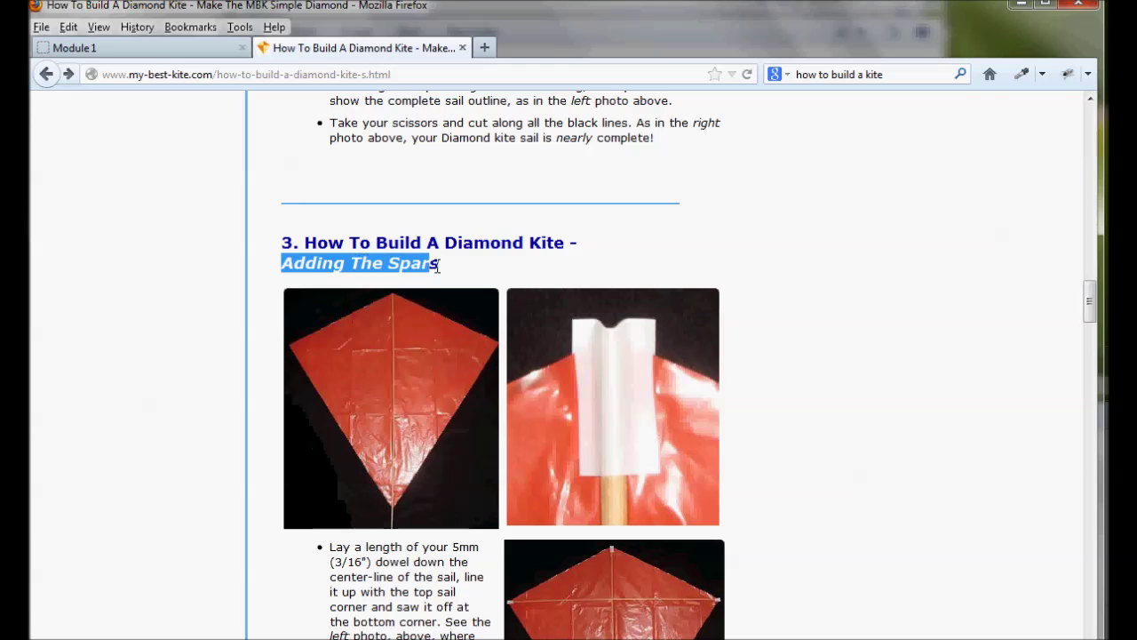
{"action": "left_click", "coordinate": [160, 49]}
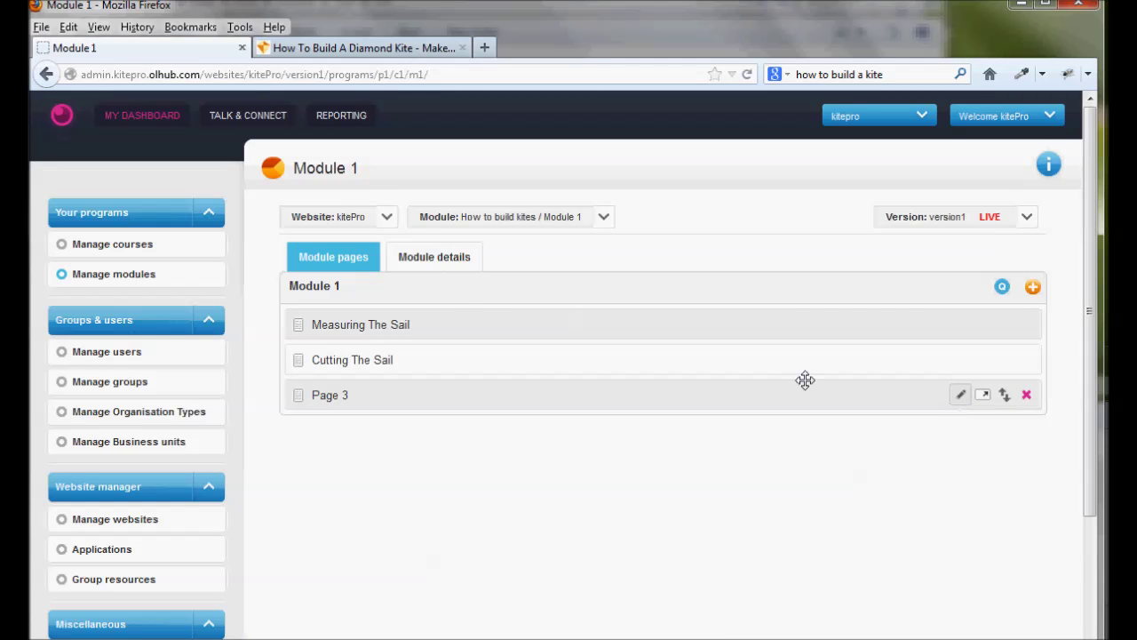
{"action": "left_click", "coordinate": [965, 400]}
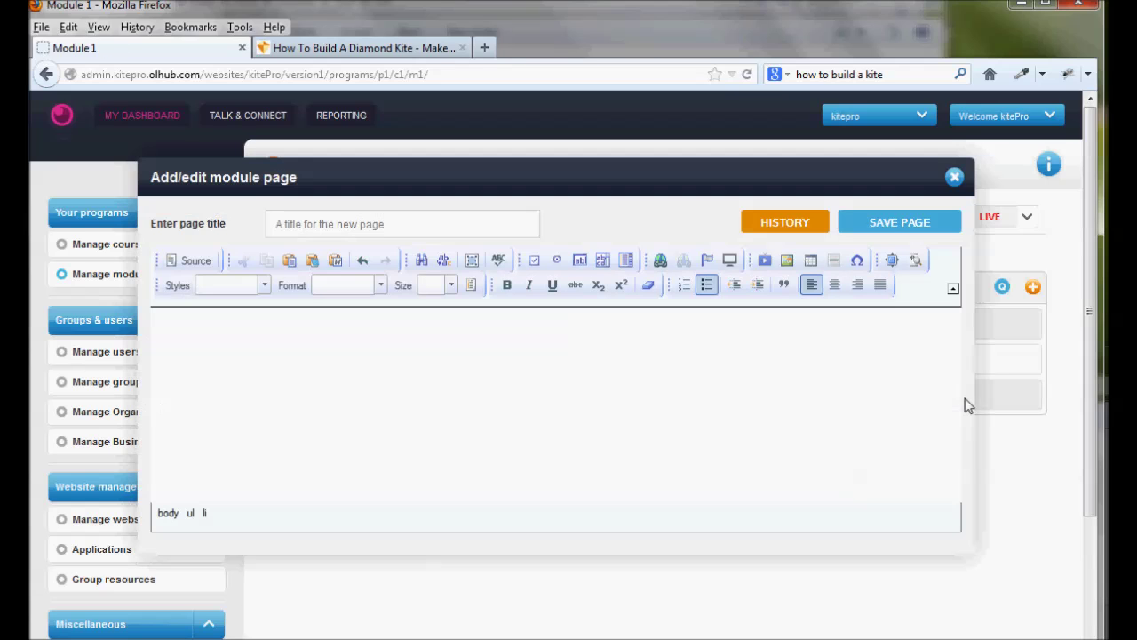
{"action": "triple_click", "coordinate": [337, 219]}
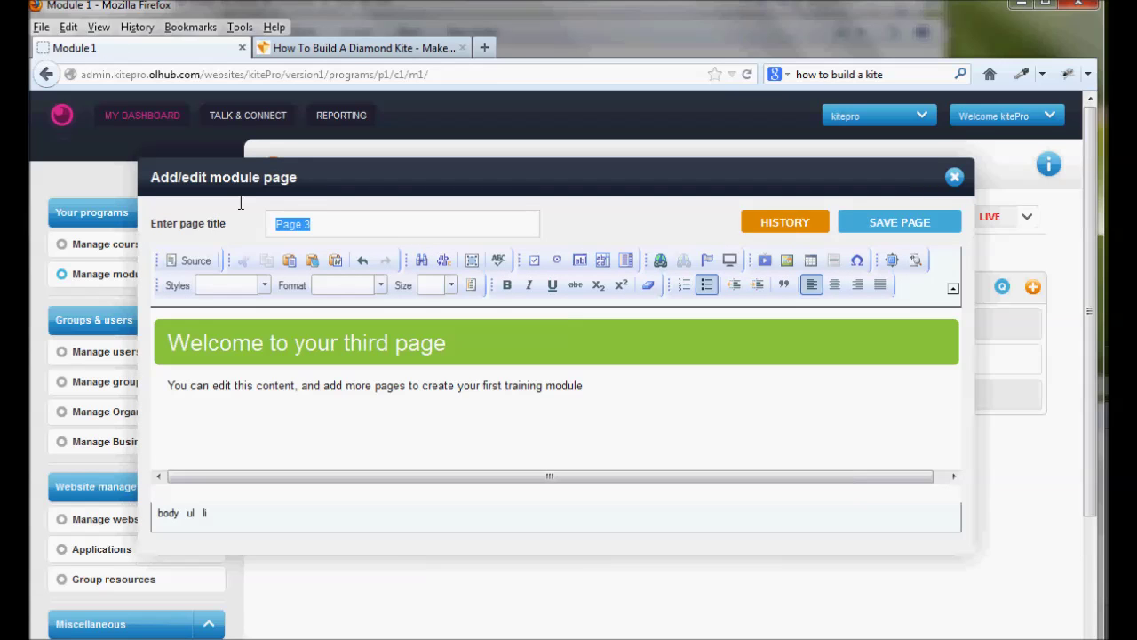
{"action": "type", "text": "Adding The Spars"}
Replace the page's welcome heading with plain, non-italic 'Adding The Spars' text
{"action": "left_click", "coordinate": [175, 346]}
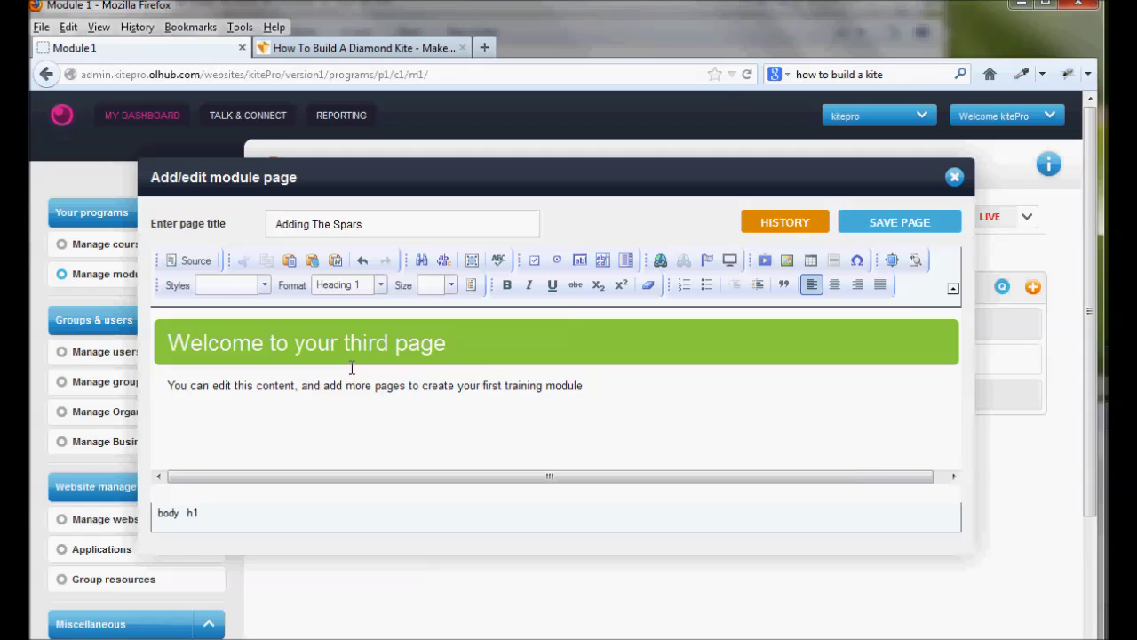
{"action": "key", "text": "ctrl+v"}
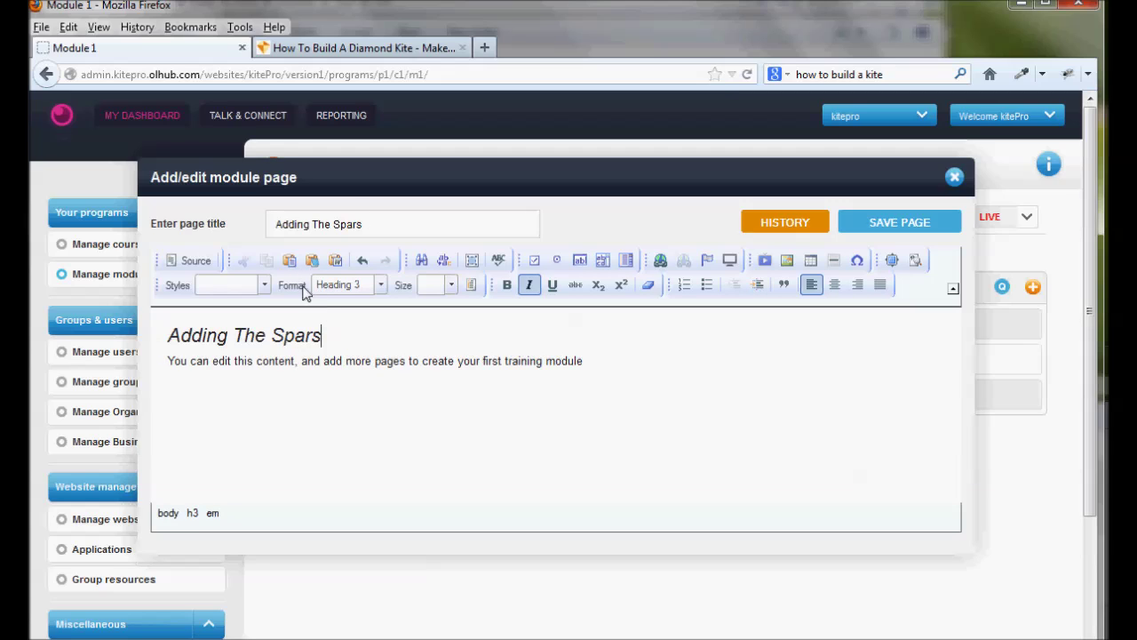
{"action": "key", "text": "ctrl+z"}
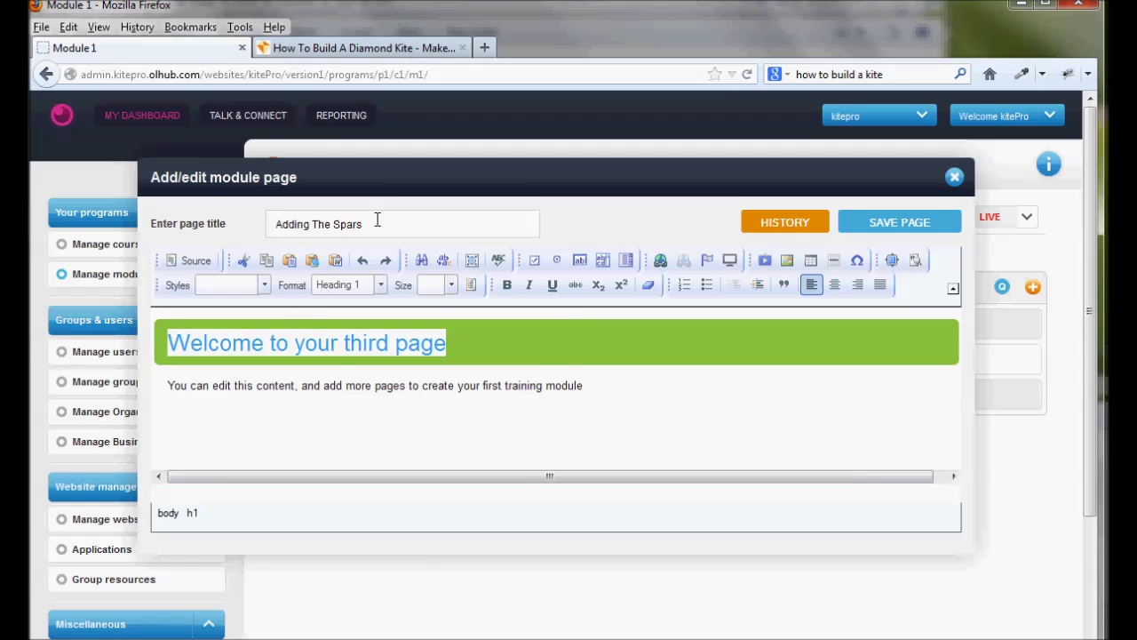
{"action": "left_click", "coordinate": [367, 225]}
{"action": "left_click_drag", "start_coordinate": [367, 225], "coordinate": [199, 237]}
{"action": "key", "text": "ctrl+c"}
{"action": "left_click", "coordinate": [190, 310]}
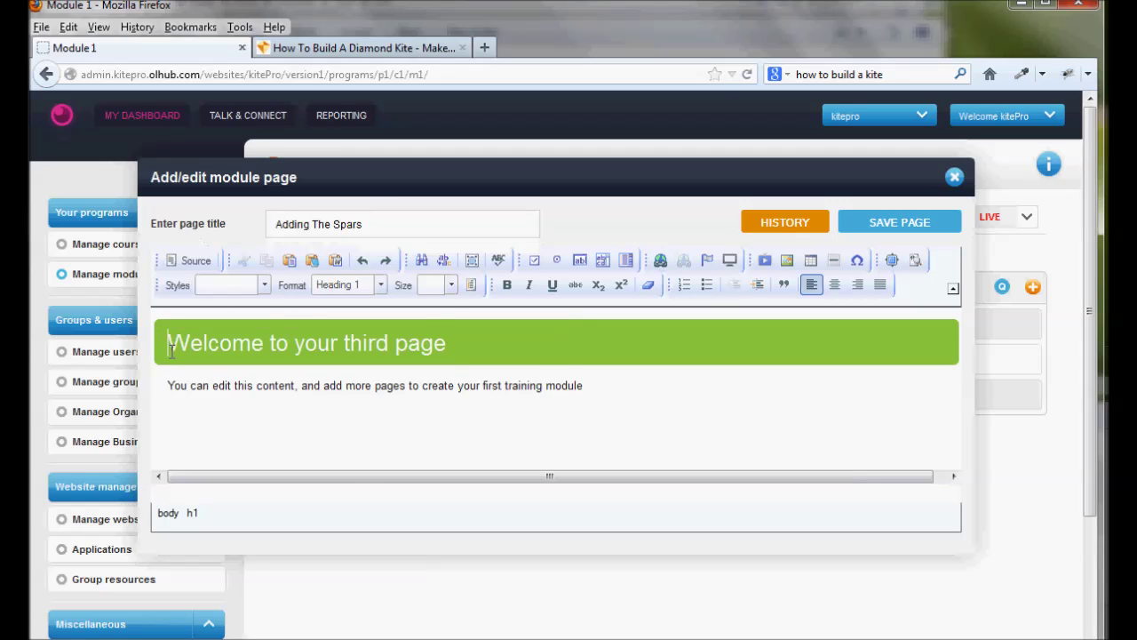
{"action": "key", "text": "shift+End"}
{"action": "key", "text": "ctrl+v"}
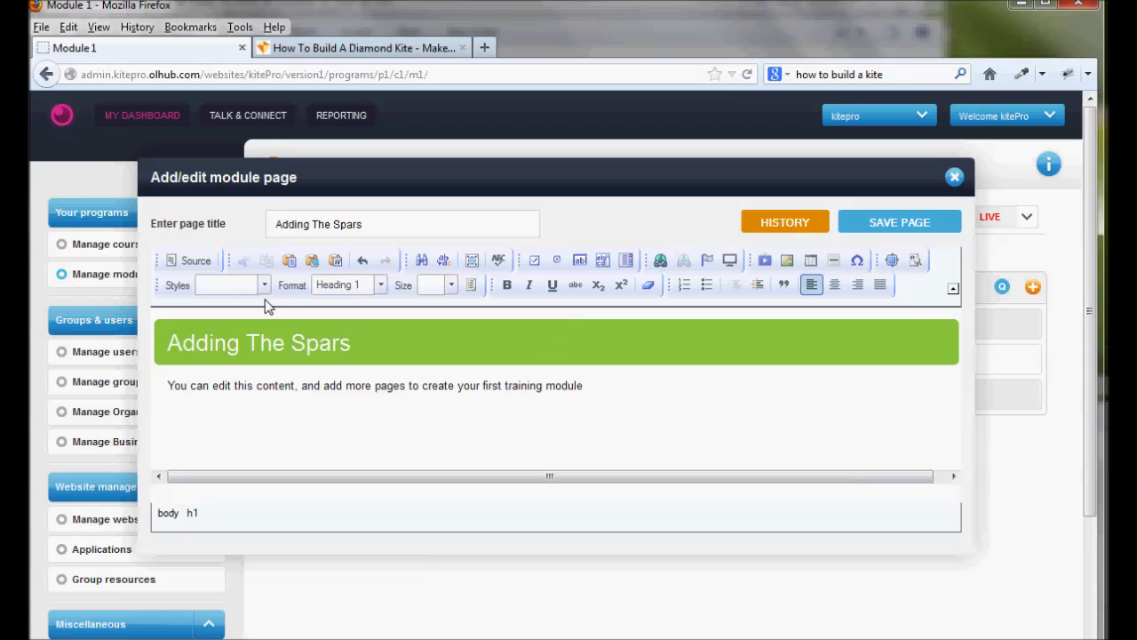
Paste the kite site's spar instructions and photos over the placeholder paragraph and save the page
{"action": "left_click", "coordinate": [365, 52]}
{"action": "scroll", "coordinate": [714, 223], "scroll_direction": "down", "scroll_amount": 8}
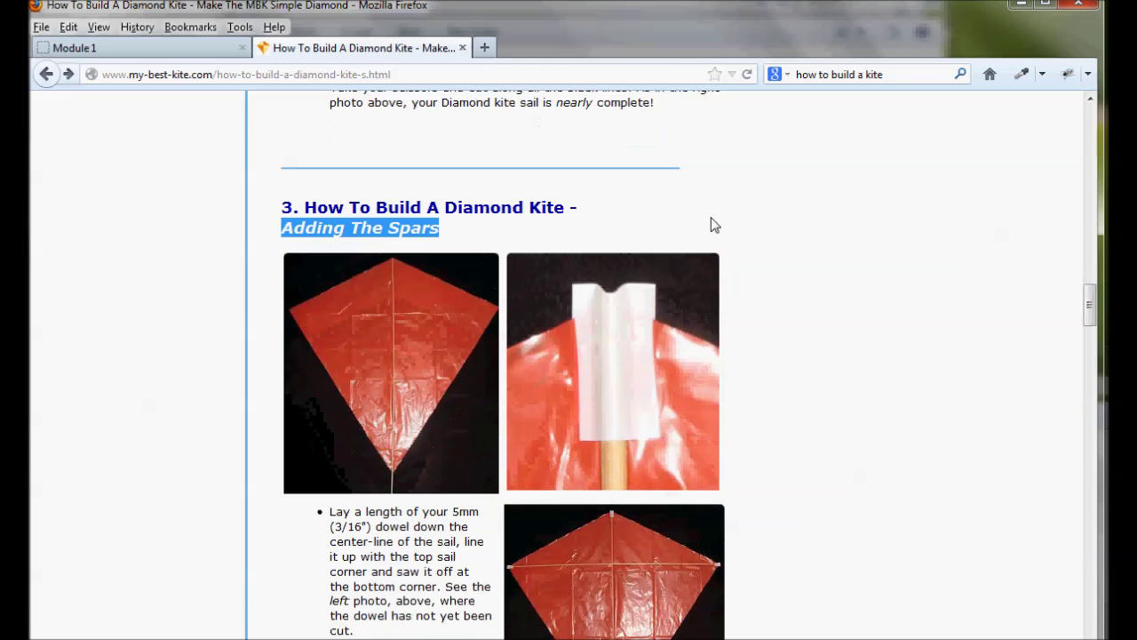
{"action": "scroll", "coordinate": [713, 223], "scroll_direction": "up", "scroll_amount": 6}
{"action": "scroll", "coordinate": [524, 453], "scroll_direction": "down", "scroll_amount": 2}
{"action": "left_click_drag", "start_coordinate": [347, 182], "coordinate": [458, 221]}
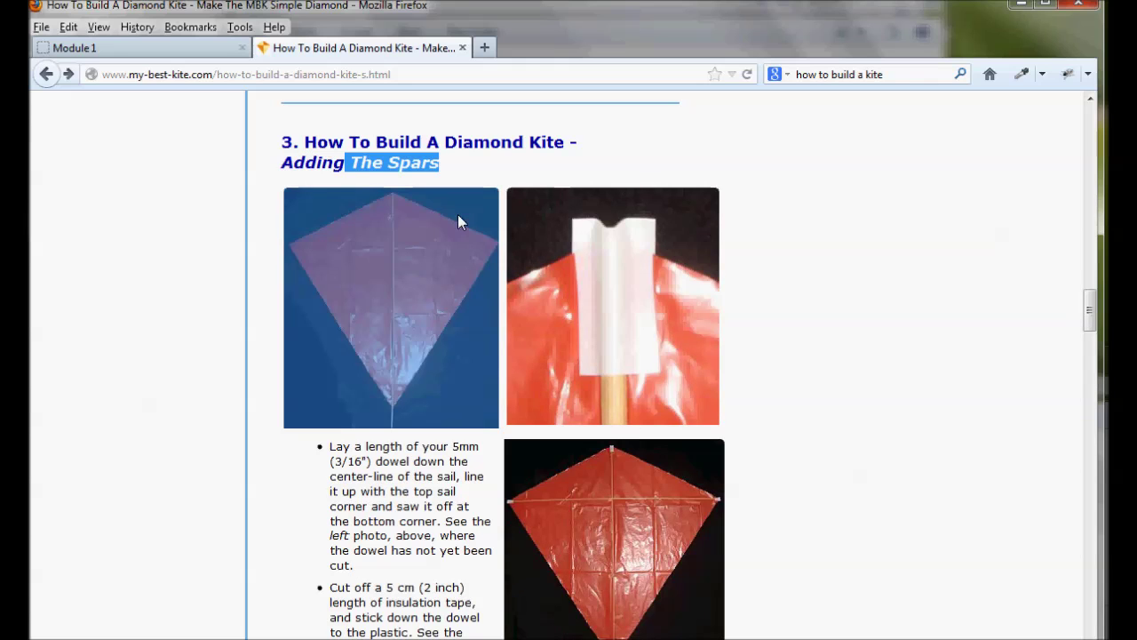
{"action": "left_click_drag", "start_coordinate": [618, 435], "coordinate": [573, 338]}
{"action": "scroll", "coordinate": [584, 414], "scroll_direction": "down", "scroll_amount": 5}
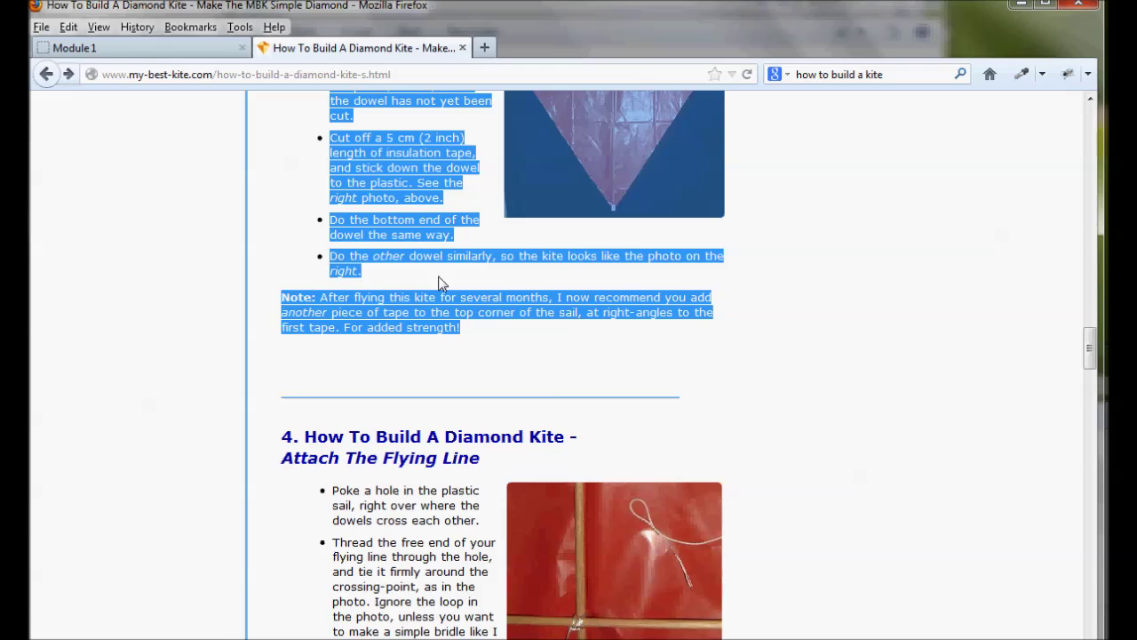
{"action": "left_click", "coordinate": [146, 49]}
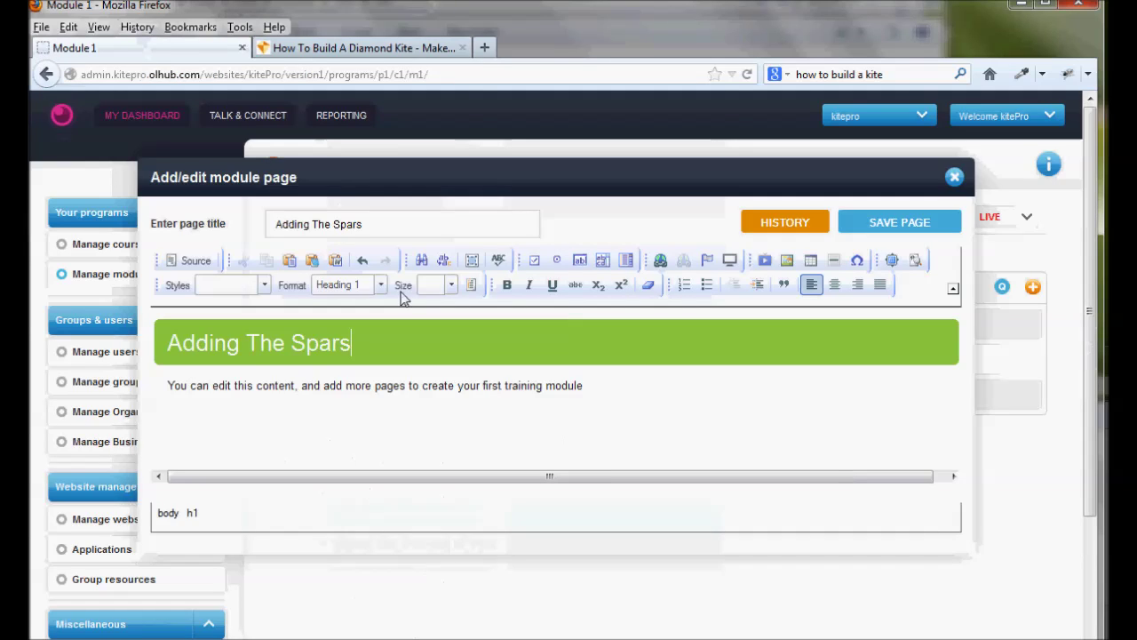
{"action": "triple_click", "coordinate": [456, 382]}
{"action": "key", "text": "ctrl+v"}
{"action": "scroll", "coordinate": [807, 442], "scroll_direction": "down", "scroll_amount": 5}
{"action": "scroll", "coordinate": [808, 441], "scroll_direction": "up", "scroll_amount": 5}
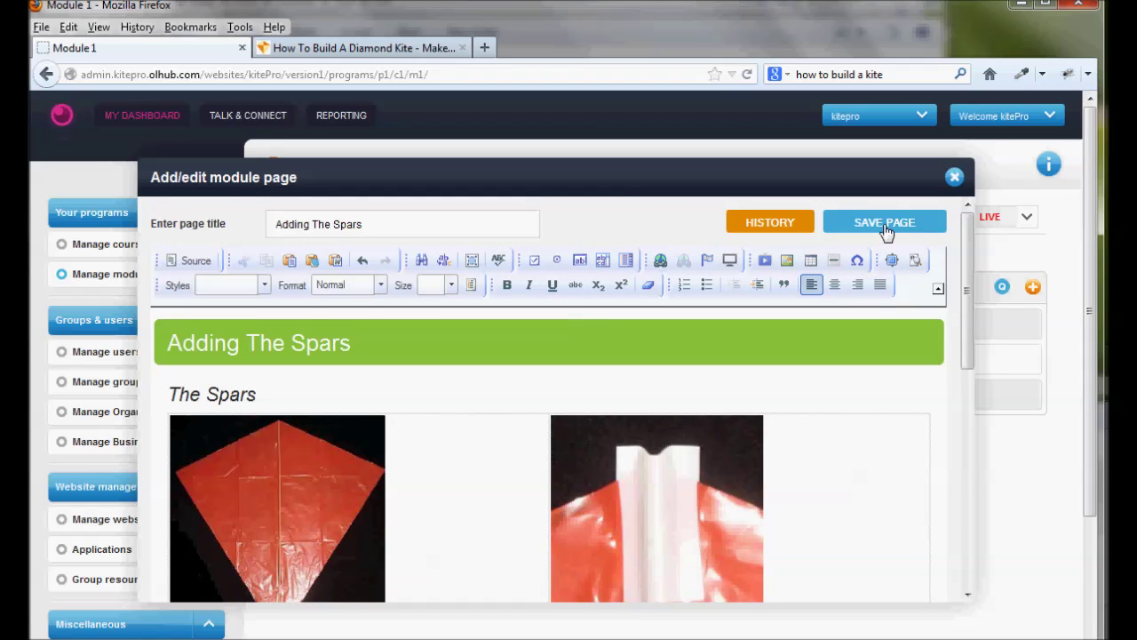
{"action": "left_click", "coordinate": [884, 223]}
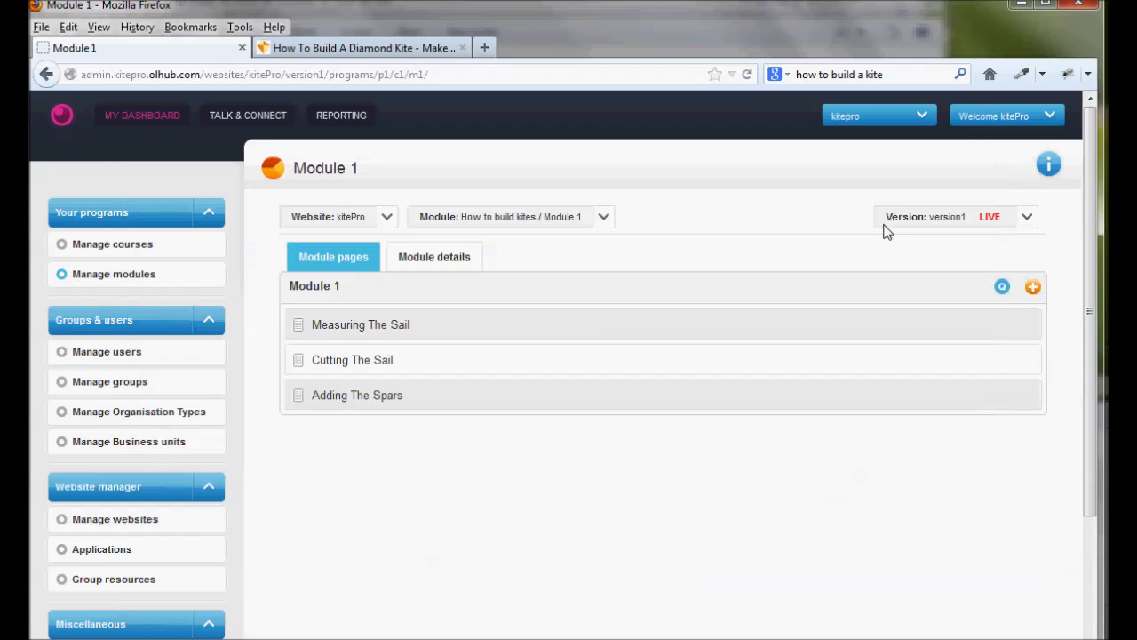
Create a new page titled 'Attach The Flying Line' with that text as a Heading 1
{"action": "left_click", "coordinate": [1033, 288]}
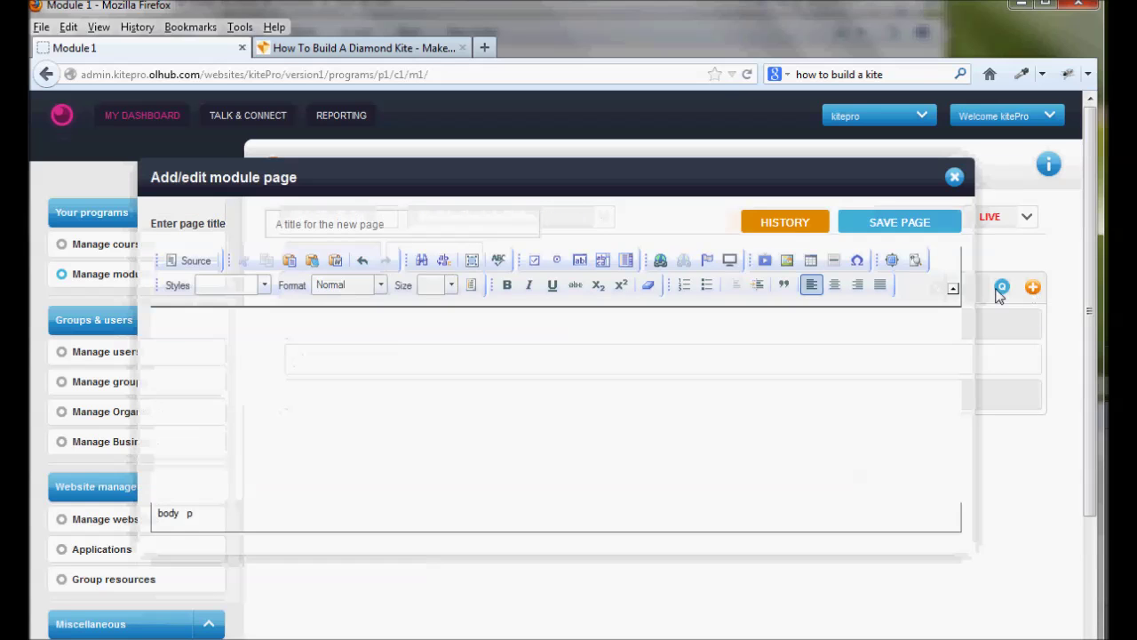
{"action": "left_click", "coordinate": [381, 50]}
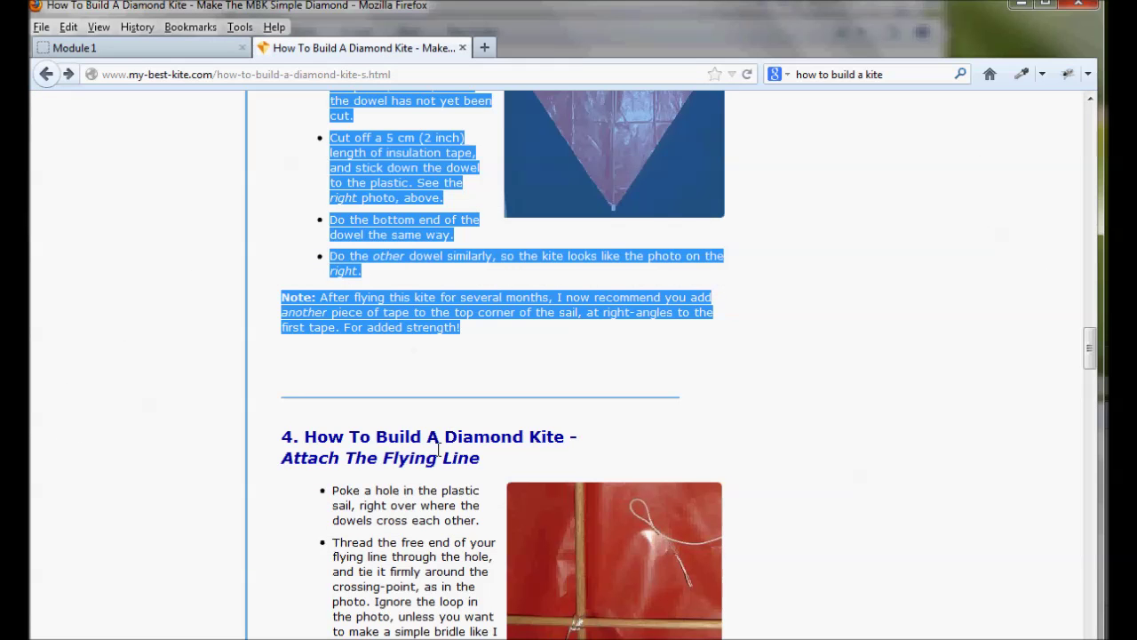
{"action": "left_click", "coordinate": [438, 451]}
{"action": "left_click_drag", "start_coordinate": [283, 459], "coordinate": [488, 462]}
{"action": "key", "text": "ctrl+c"}
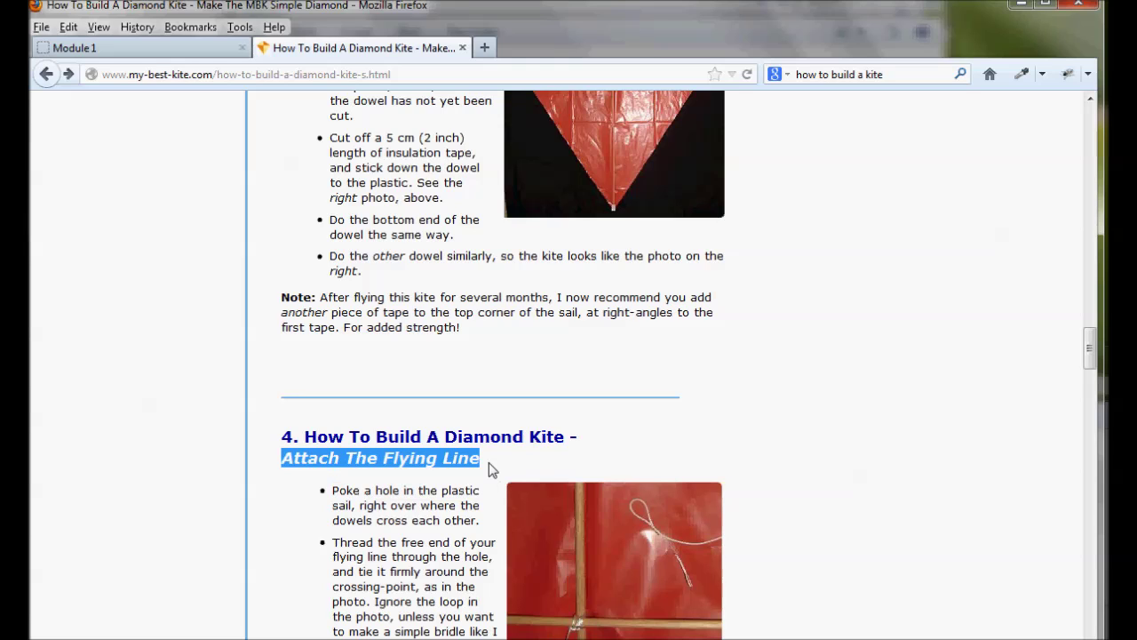
{"action": "left_click", "coordinate": [169, 48]}
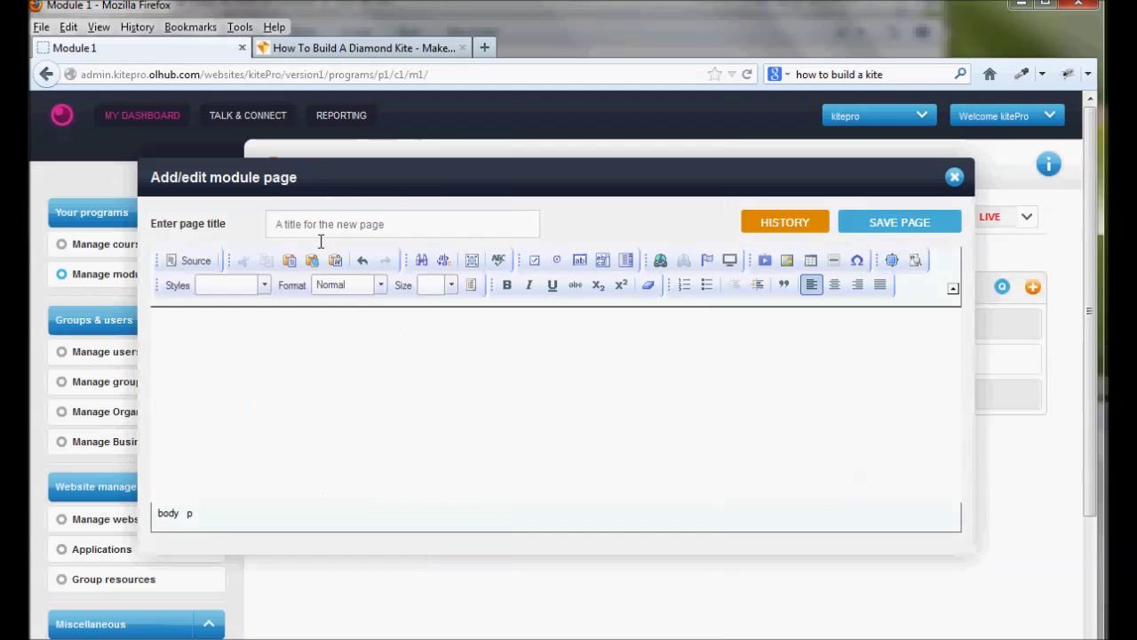
{"action": "key", "text": "ctrl+v"}
{"action": "left_click", "coordinate": [299, 328]}
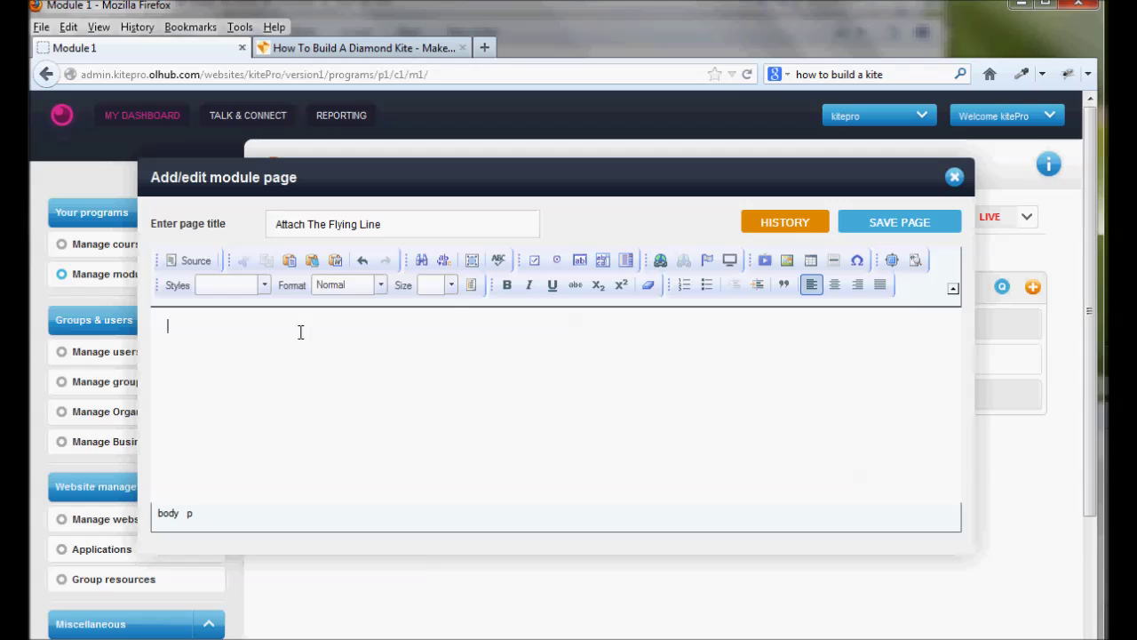
{"action": "key", "text": "ctrl+v"}
{"action": "left_click", "coordinate": [380, 284]}
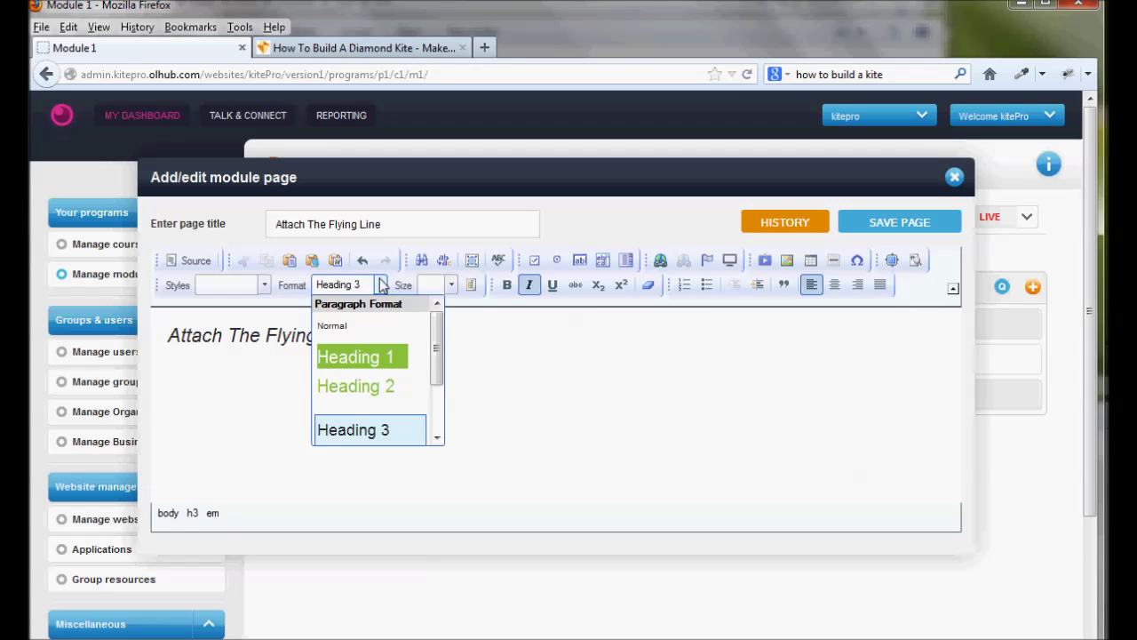
{"action": "left_click", "coordinate": [356, 357]}
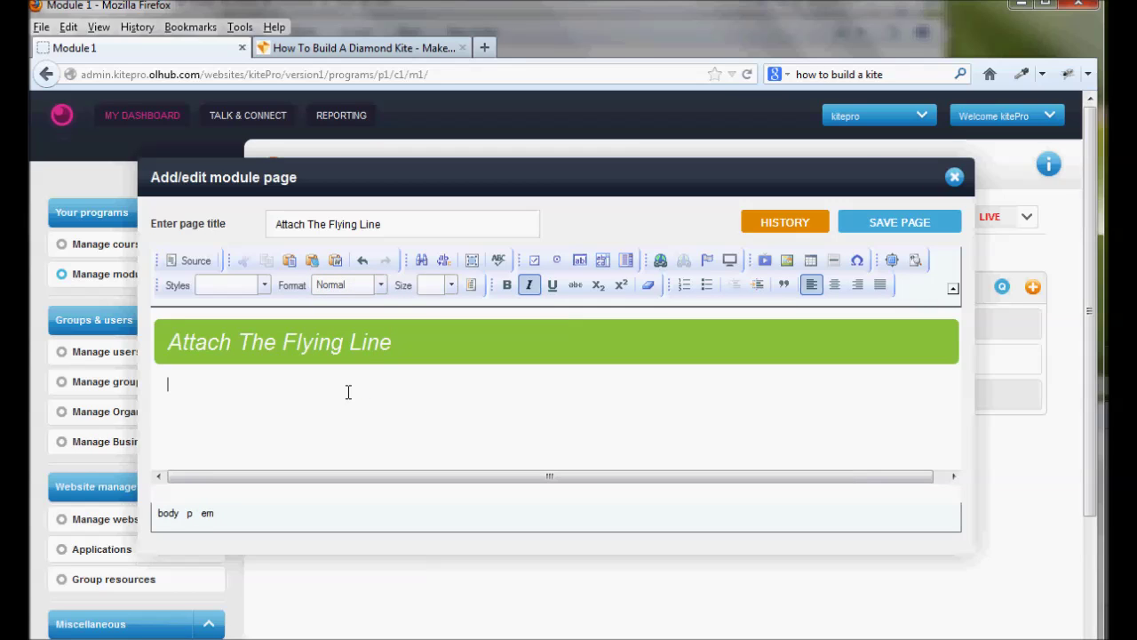
Paste the article's flying-line bullets and photo into the page body and save it
{"action": "left_click", "coordinate": [375, 46]}
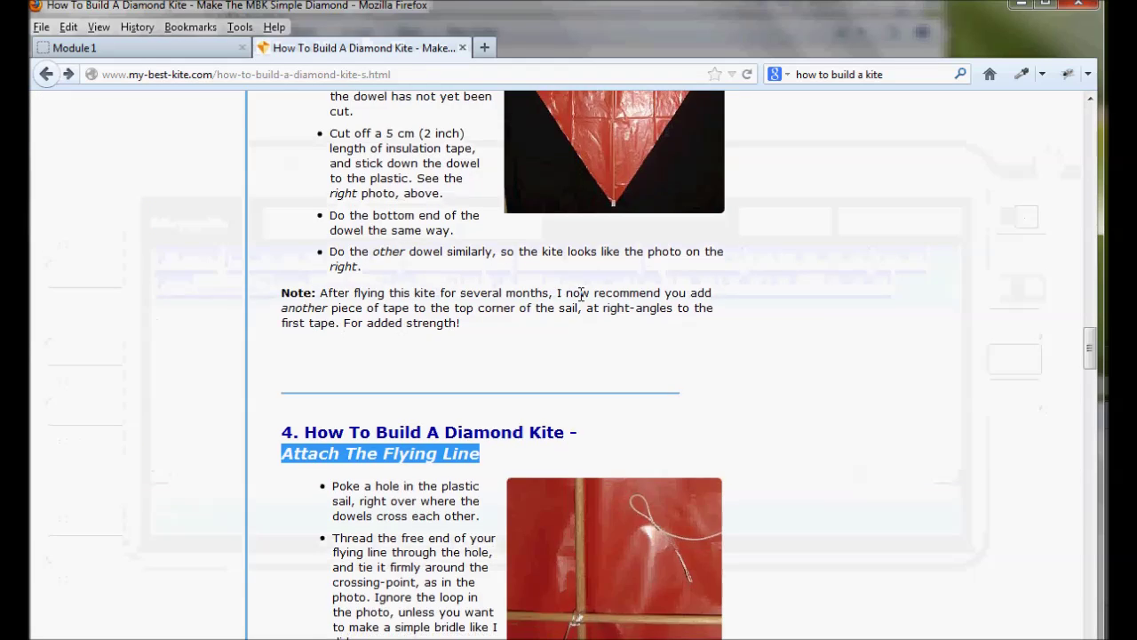
{"action": "scroll", "coordinate": [470, 287], "scroll_direction": "down", "scroll_amount": 5}
{"action": "scroll", "coordinate": [411, 201], "scroll_direction": "up", "scroll_amount": 4}
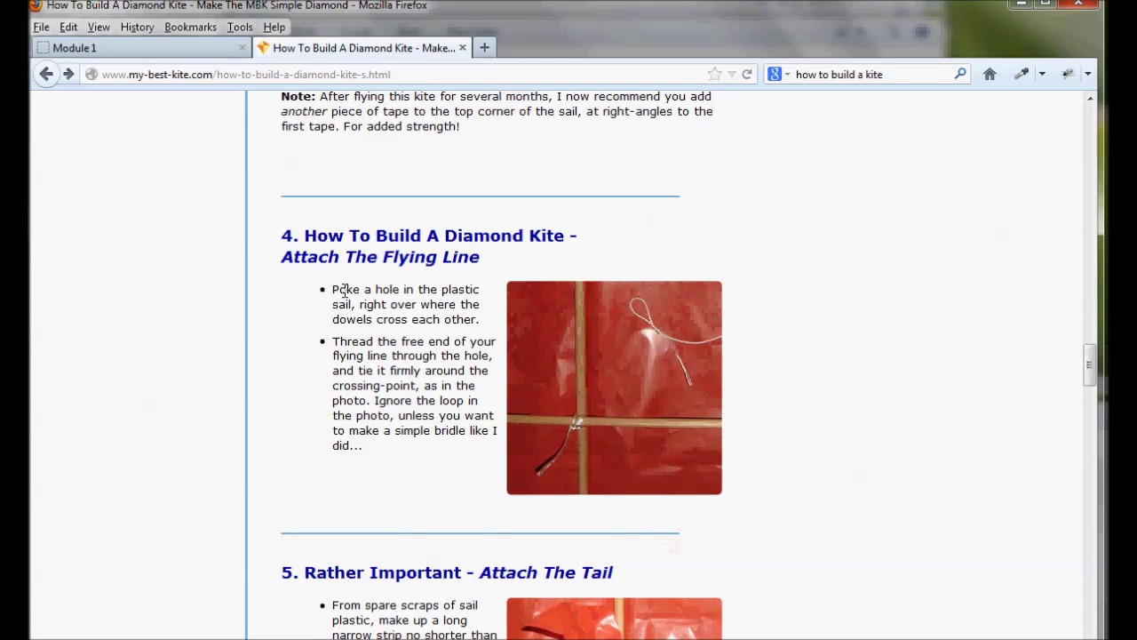
{"action": "left_click_drag", "start_coordinate": [334, 287], "coordinate": [667, 435]}
{"action": "key", "text": "ctrl+c"}
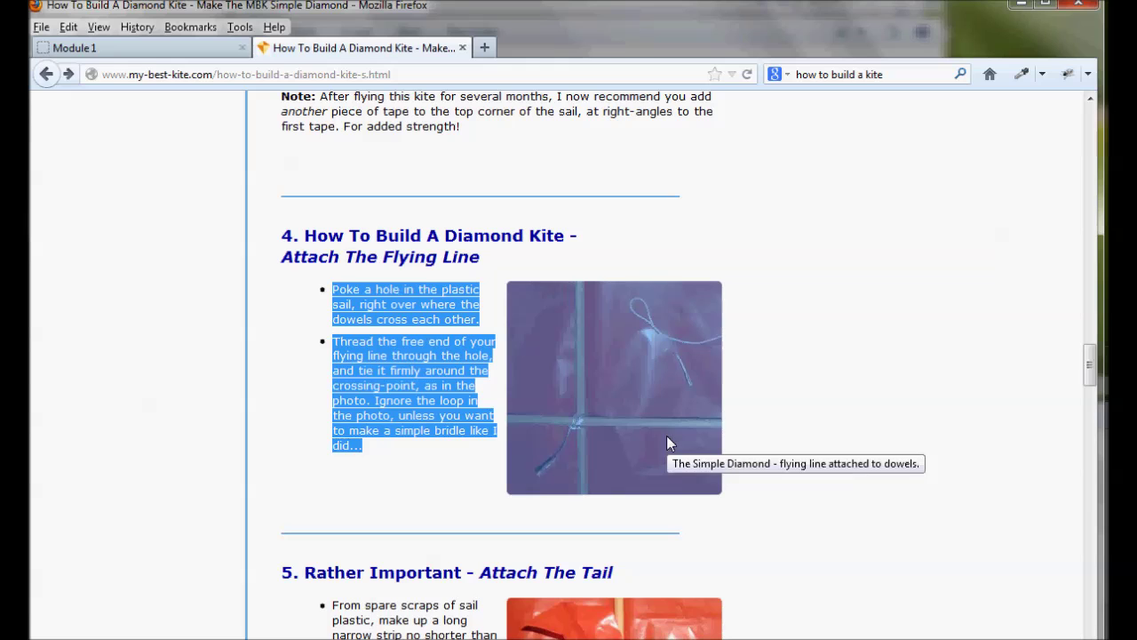
{"action": "left_click", "coordinate": [142, 52]}
{"action": "key", "text": "ctrl+v"}
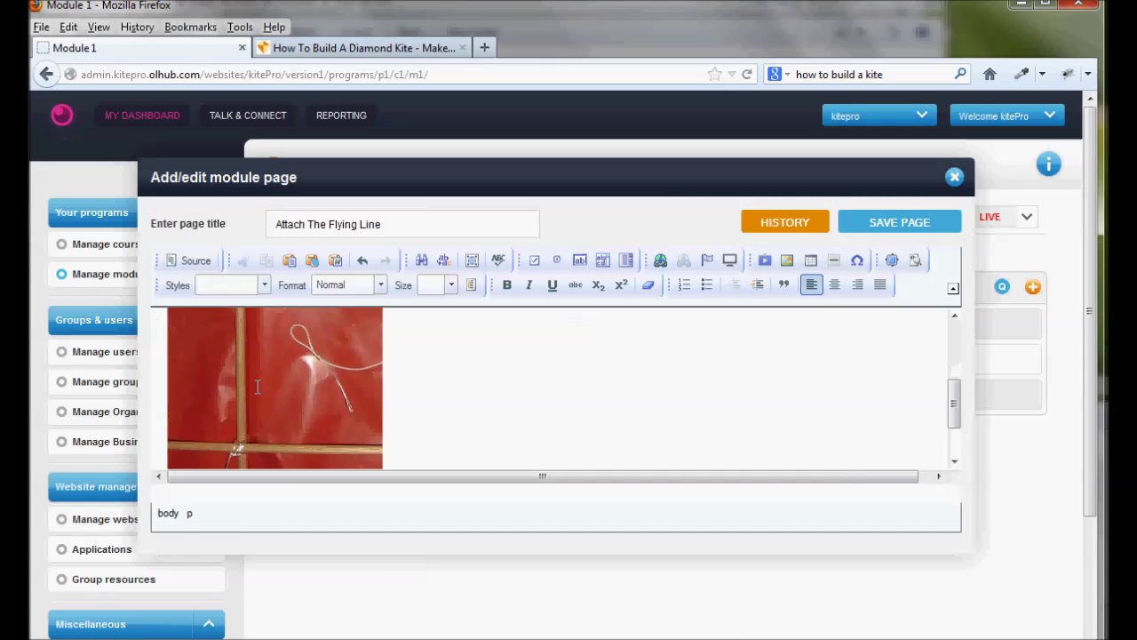
{"action": "scroll", "coordinate": [515, 399], "scroll_direction": "up", "scroll_amount": 1}
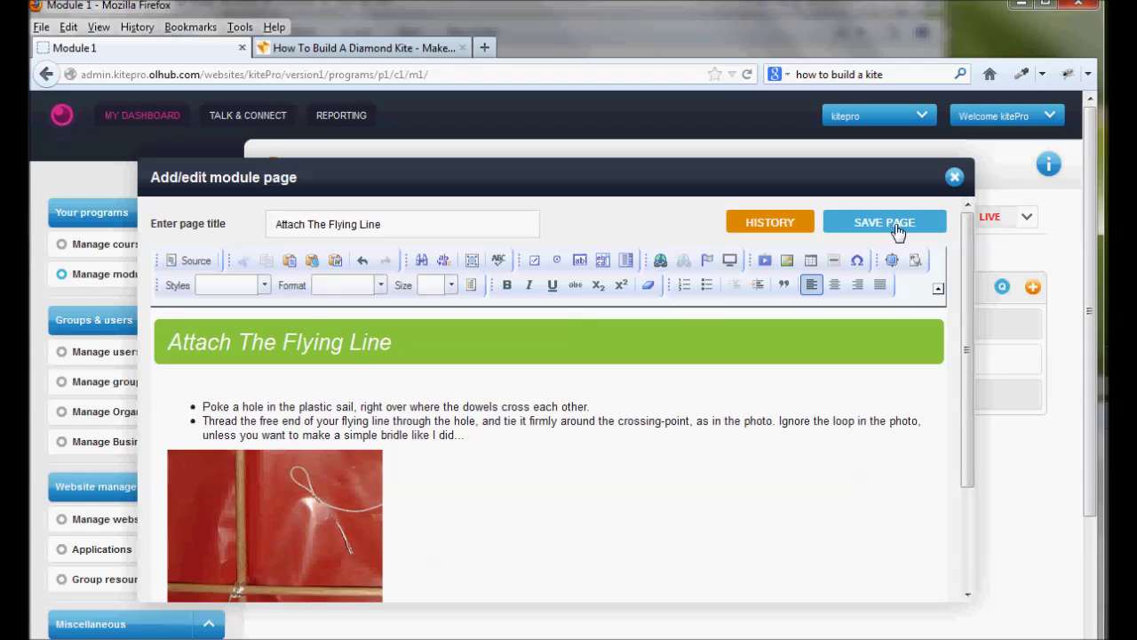
{"action": "left_click", "coordinate": [897, 231]}
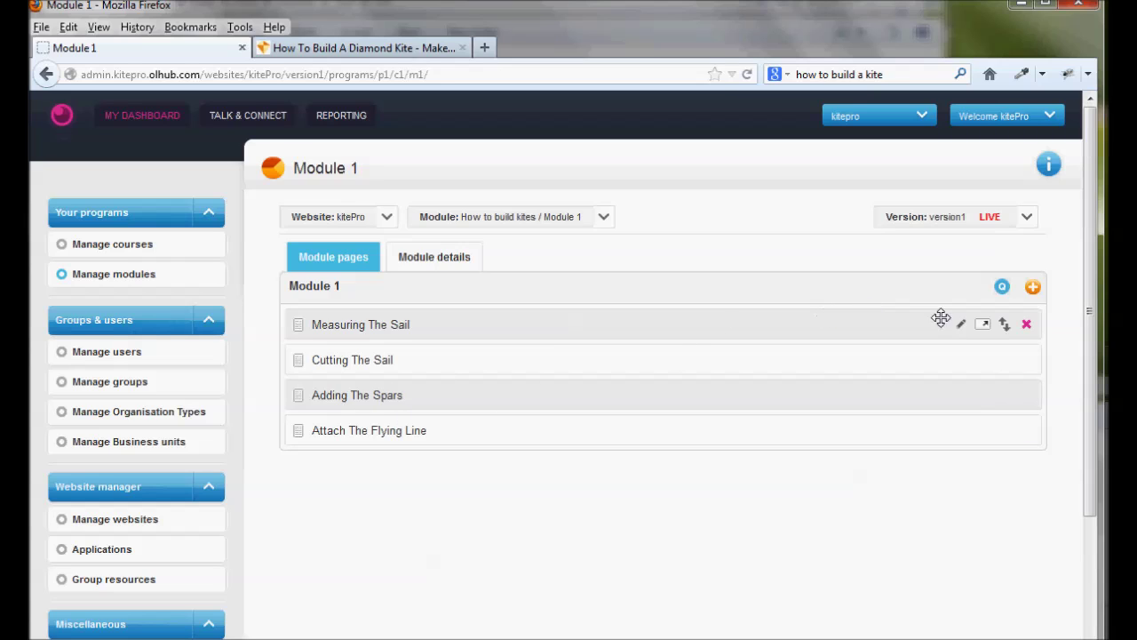
{"action": "left_click", "coordinate": [1002, 286]}
Title the quiz 'Quiz' and add a multiple choice question
{"action": "left_click", "coordinate": [336, 222]}
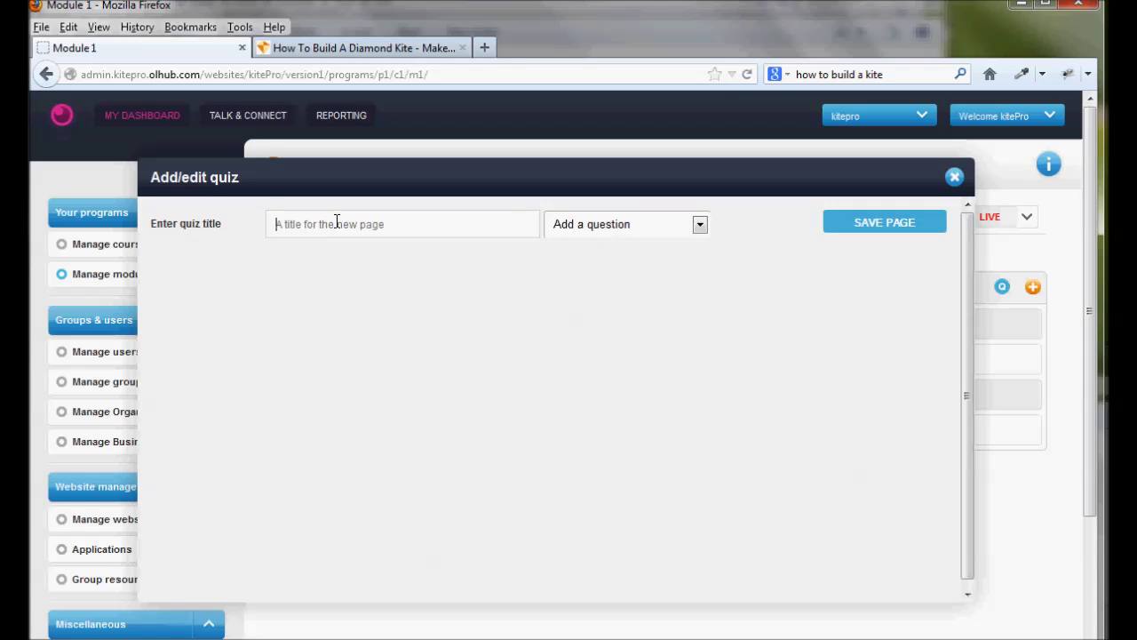
{"action": "type", "text": "Quiz"}
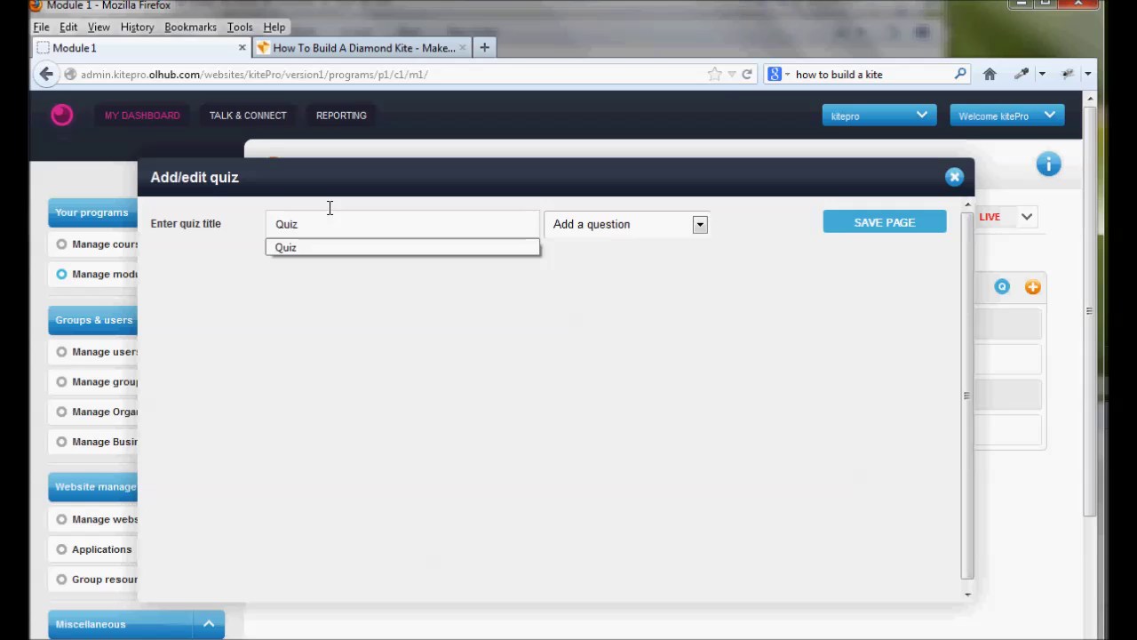
{"action": "left_click", "coordinate": [657, 224]}
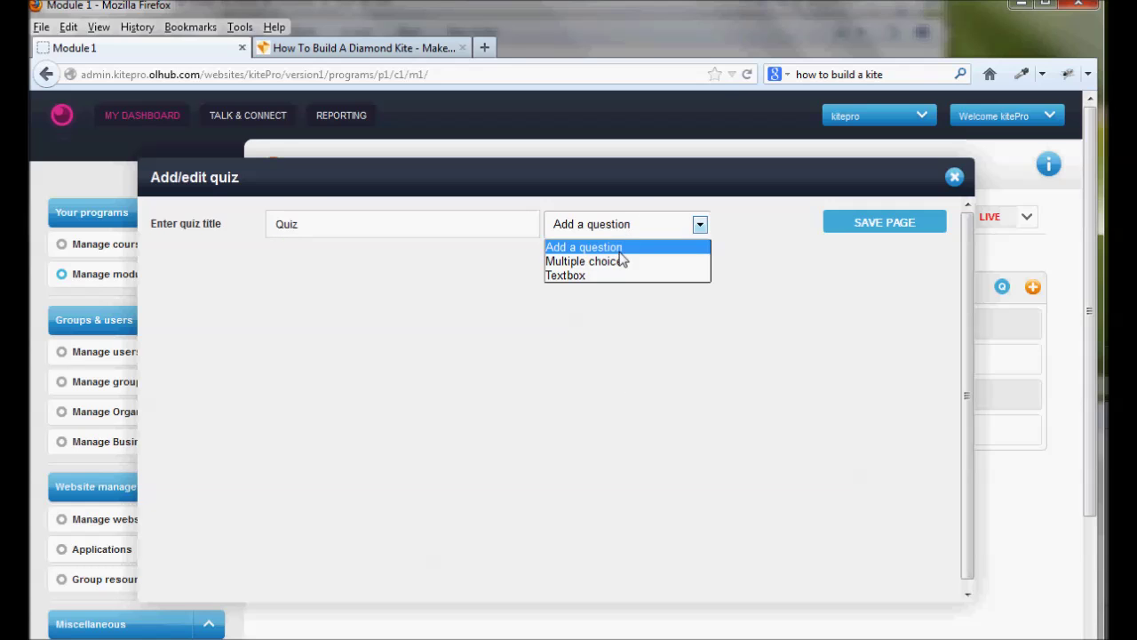
{"action": "left_click", "coordinate": [619, 261]}
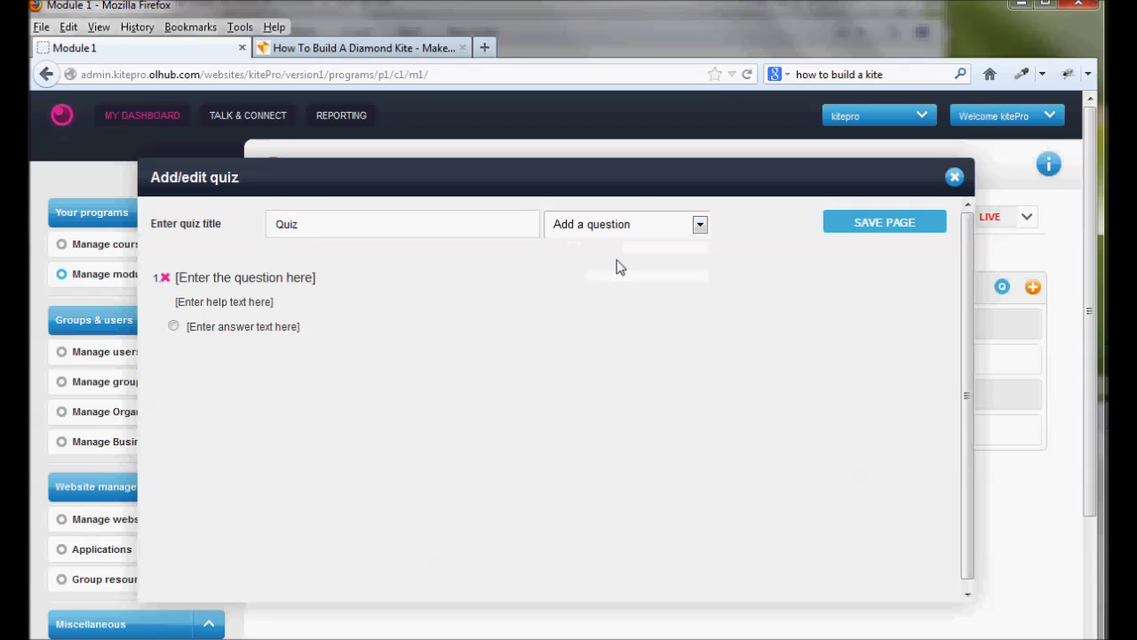
Check the article's dowel instruction and enter the question 'How thick should the dowel be?'
{"action": "left_click", "coordinate": [355, 50]}
{"action": "left_click", "coordinate": [407, 302]}
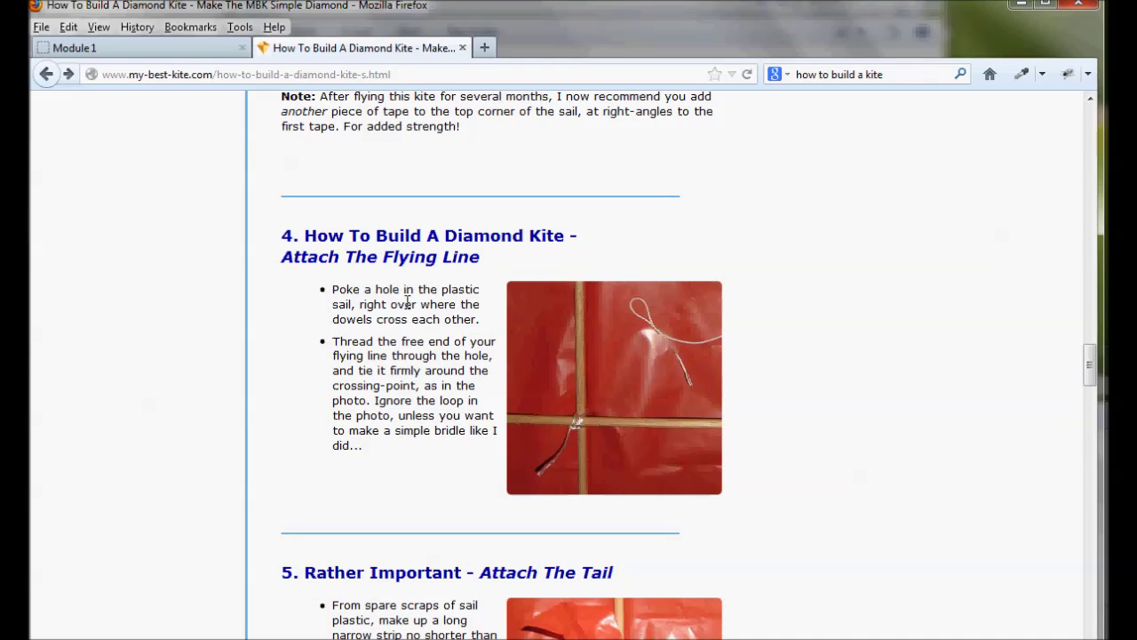
{"action": "scroll", "coordinate": [405, 302], "scroll_direction": "up", "scroll_amount": 8}
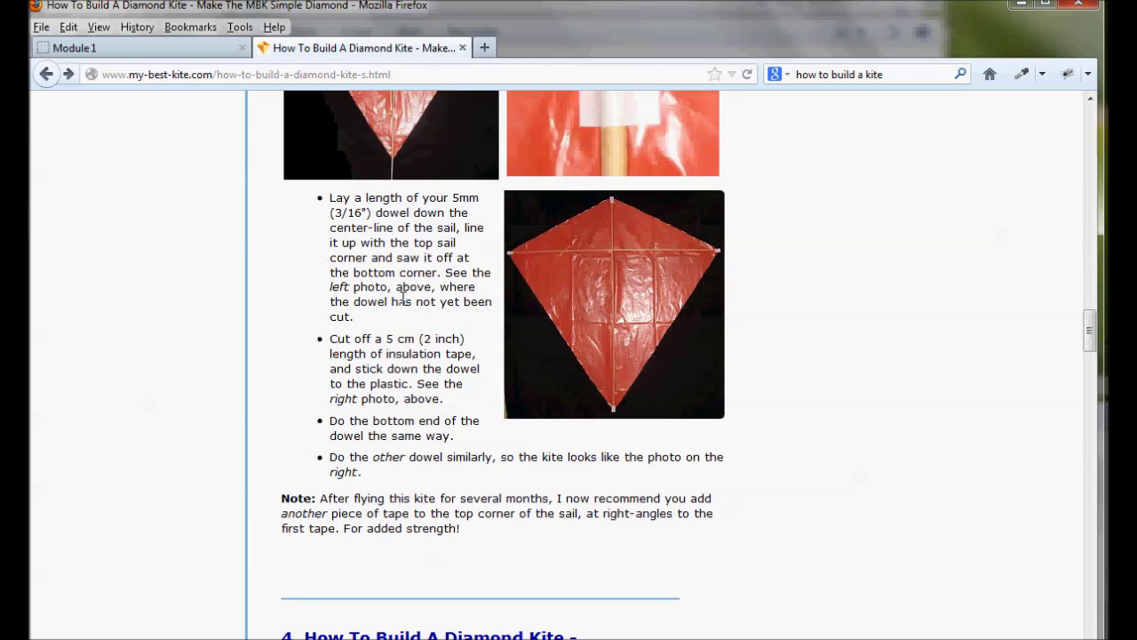
{"action": "scroll", "coordinate": [405, 302], "scroll_direction": "up", "scroll_amount": 2}
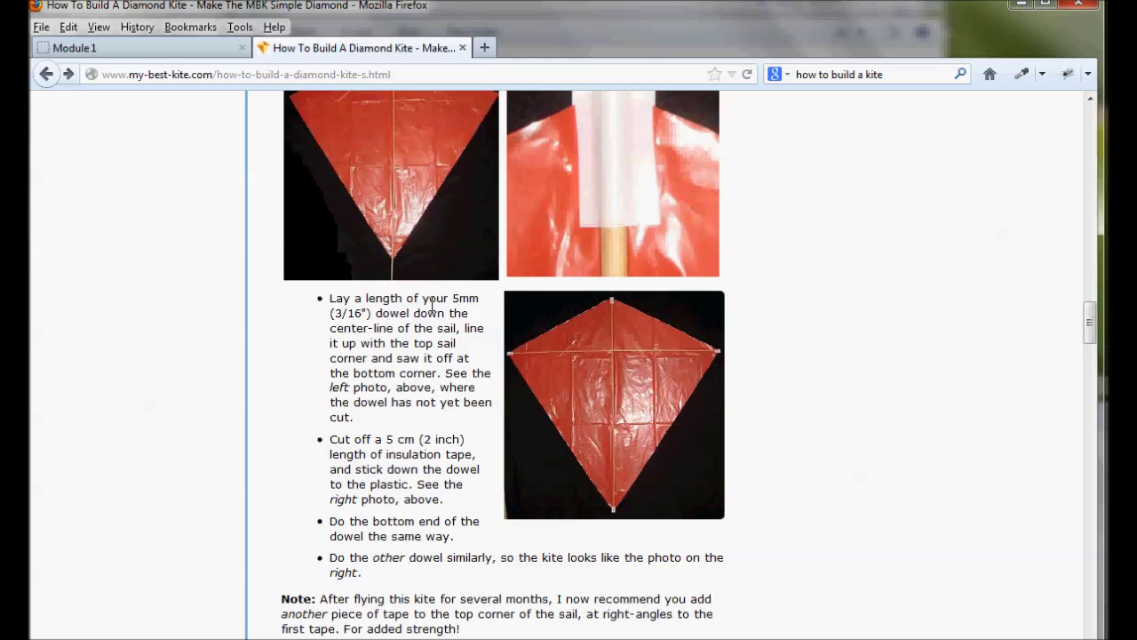
{"action": "left_click_drag", "start_coordinate": [344, 299], "coordinate": [454, 302]}
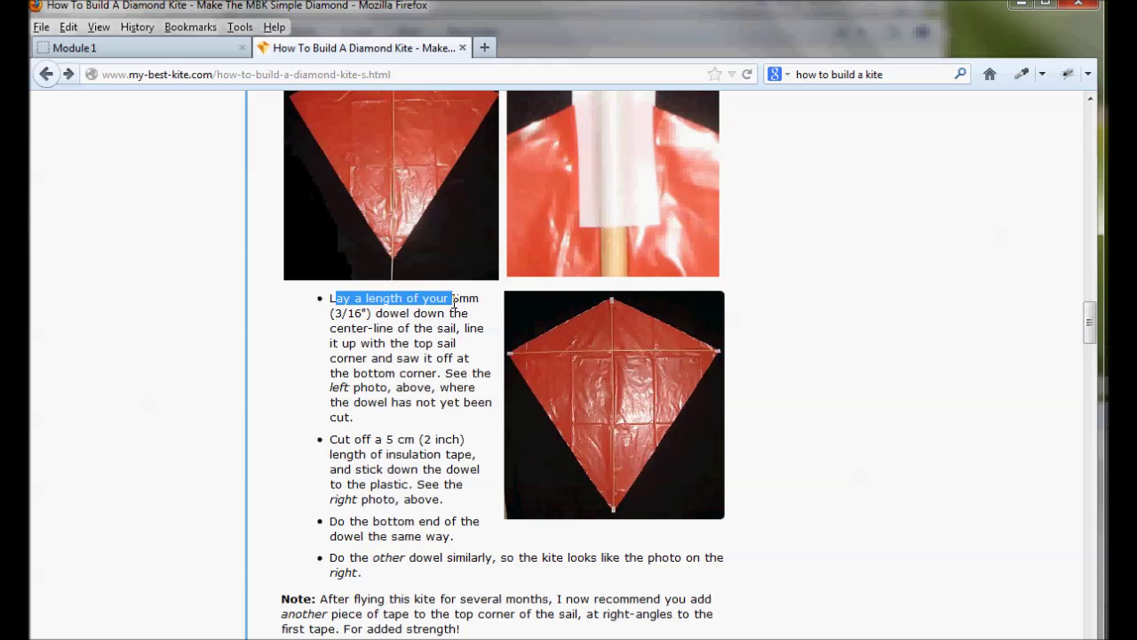
{"action": "left_click", "coordinate": [172, 49]}
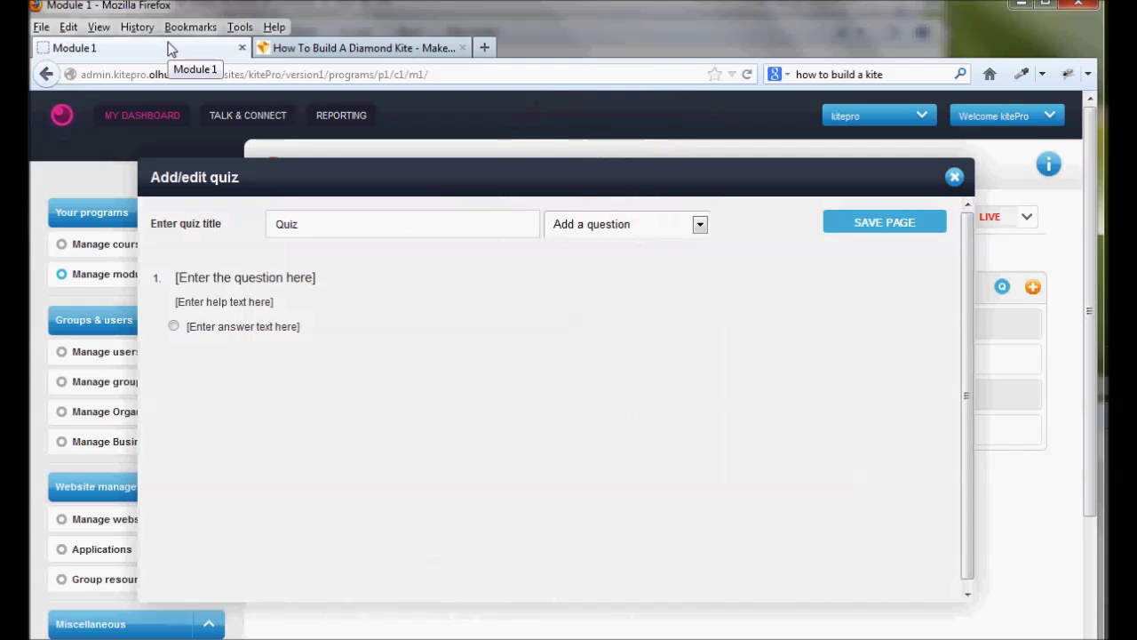
{"action": "left_click", "coordinate": [284, 277]}
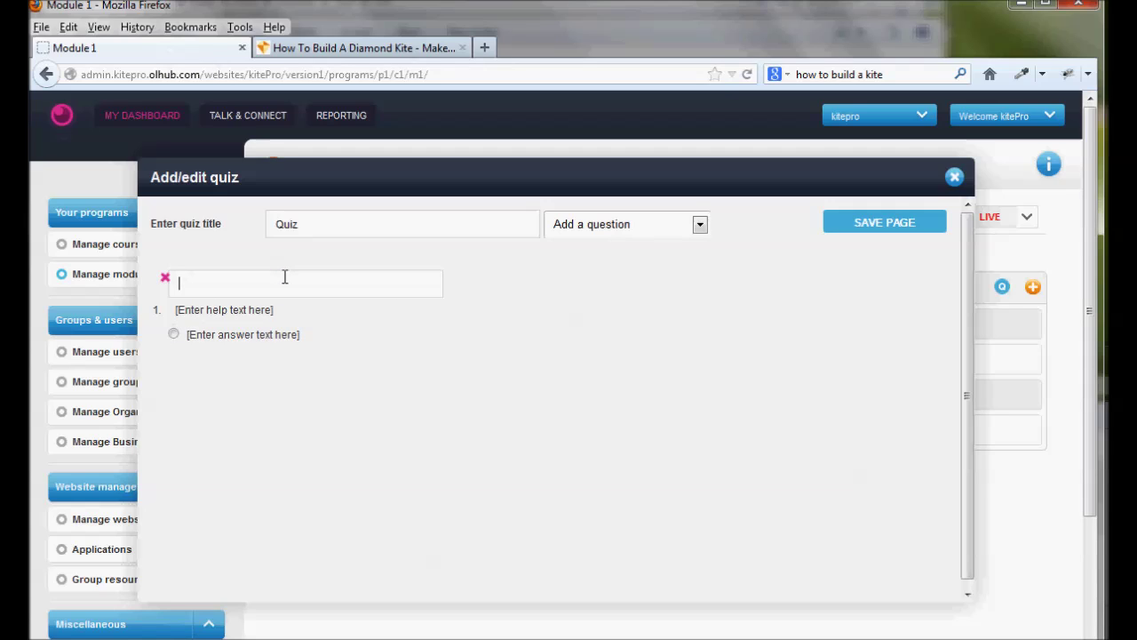
{"action": "type", "text": "How thick should the dowel be"}
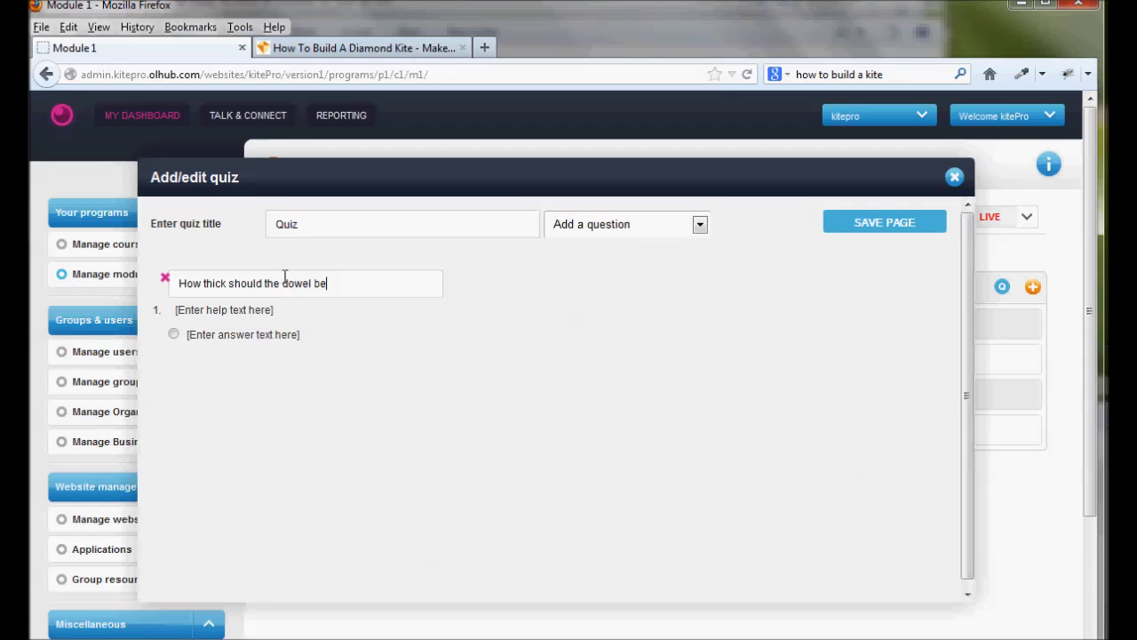
{"action": "type", "text": "?"}
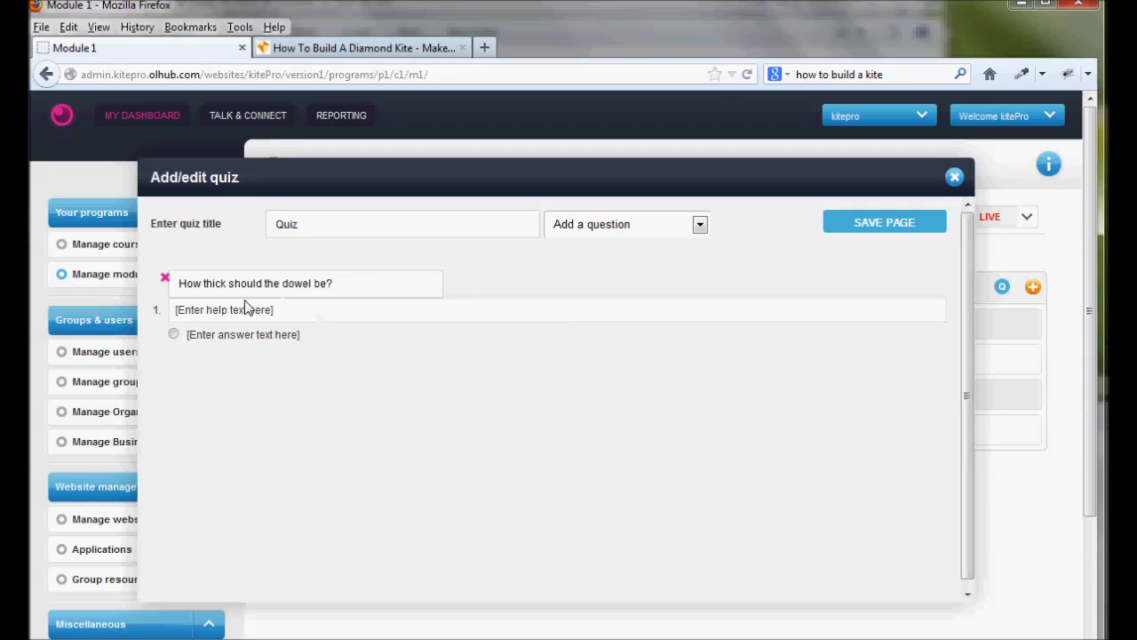
{"action": "left_click", "coordinate": [242, 308]}
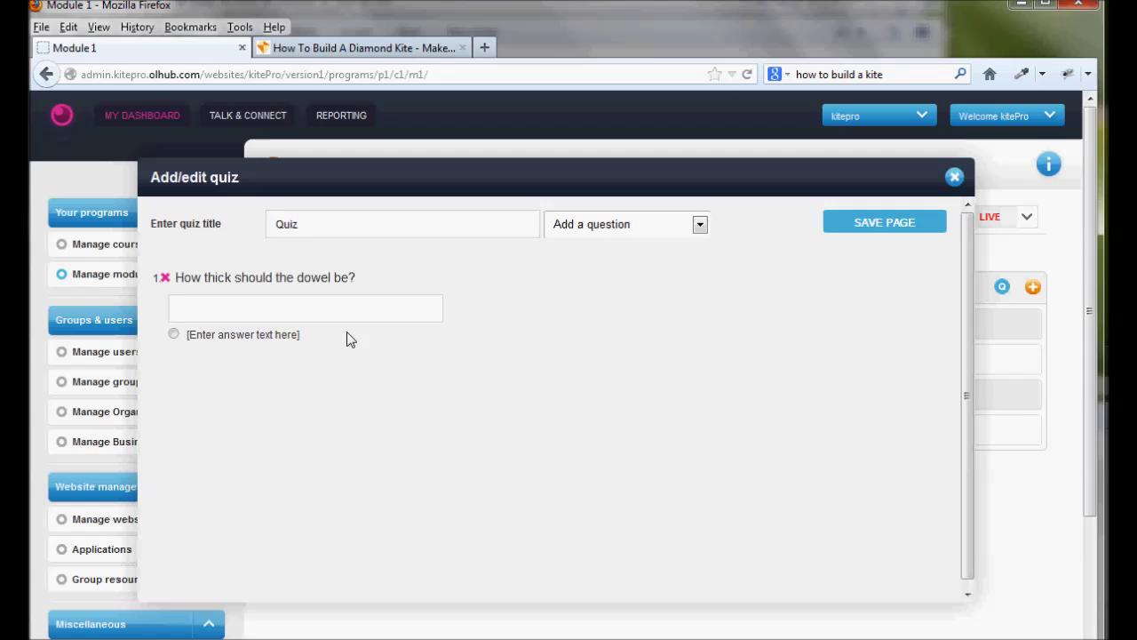
Enter answers 1mm and 5mm, marking 5mm as the correct one
{"action": "left_click", "coordinate": [235, 334]}
{"action": "left_click", "coordinate": [232, 313]}
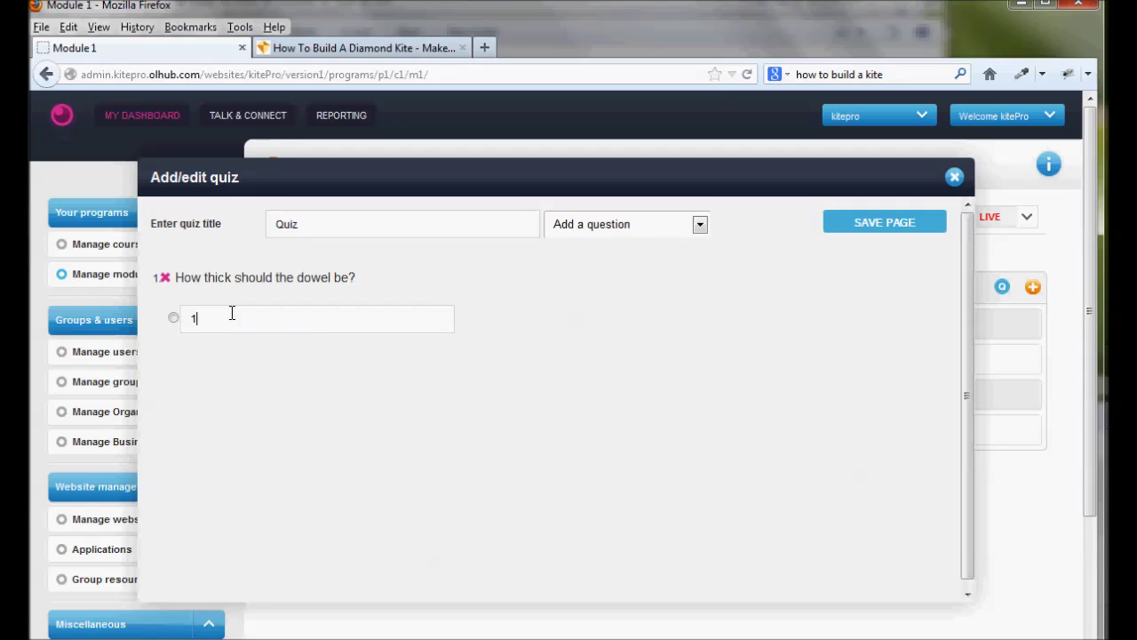
{"action": "left_click", "coordinate": [239, 362]}
{"action": "left_click", "coordinate": [231, 332]}
{"action": "type", "text": "5mm"}
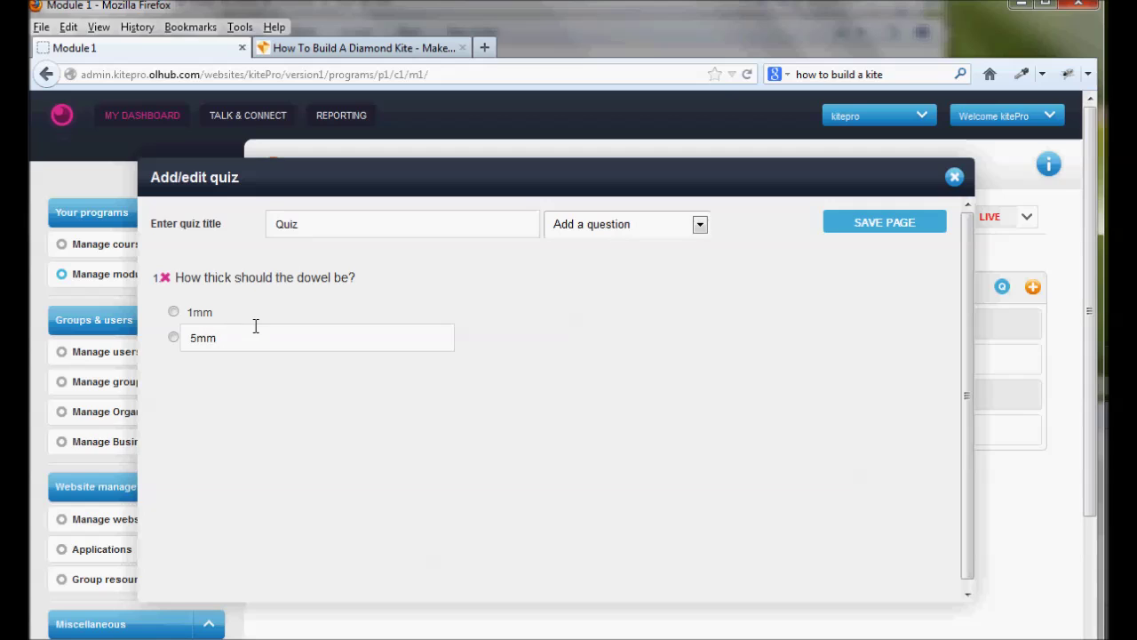
{"action": "left_click", "coordinate": [241, 388]}
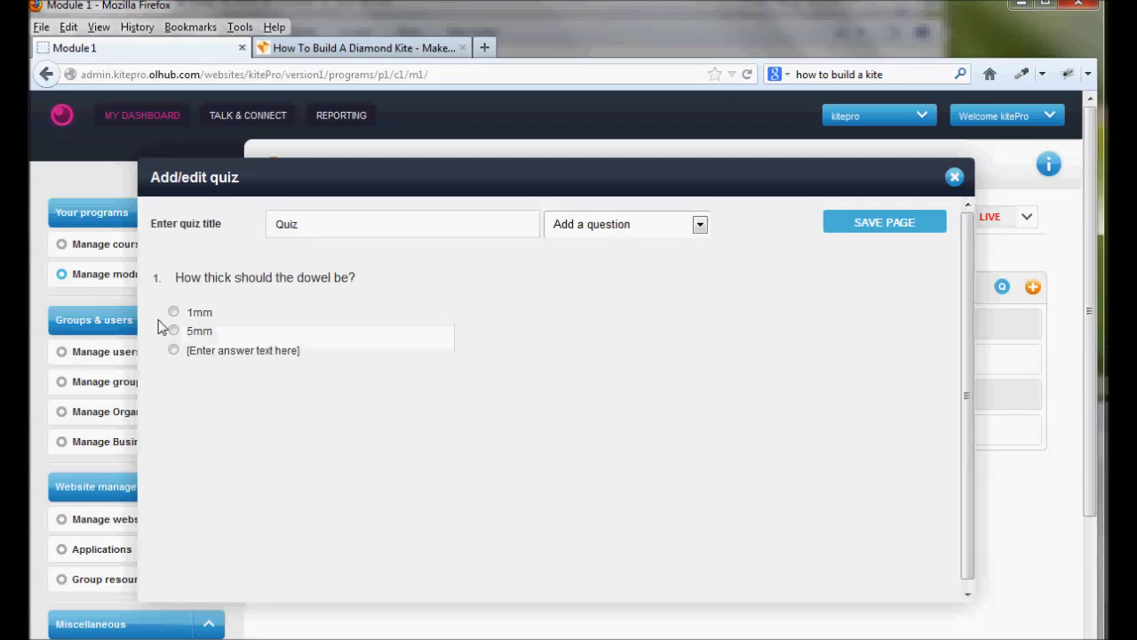
{"action": "left_click", "coordinate": [174, 330]}
Add 10mm and 100mm as the third and fourth answers, then save the quiz
{"action": "left_click", "coordinate": [221, 351]}
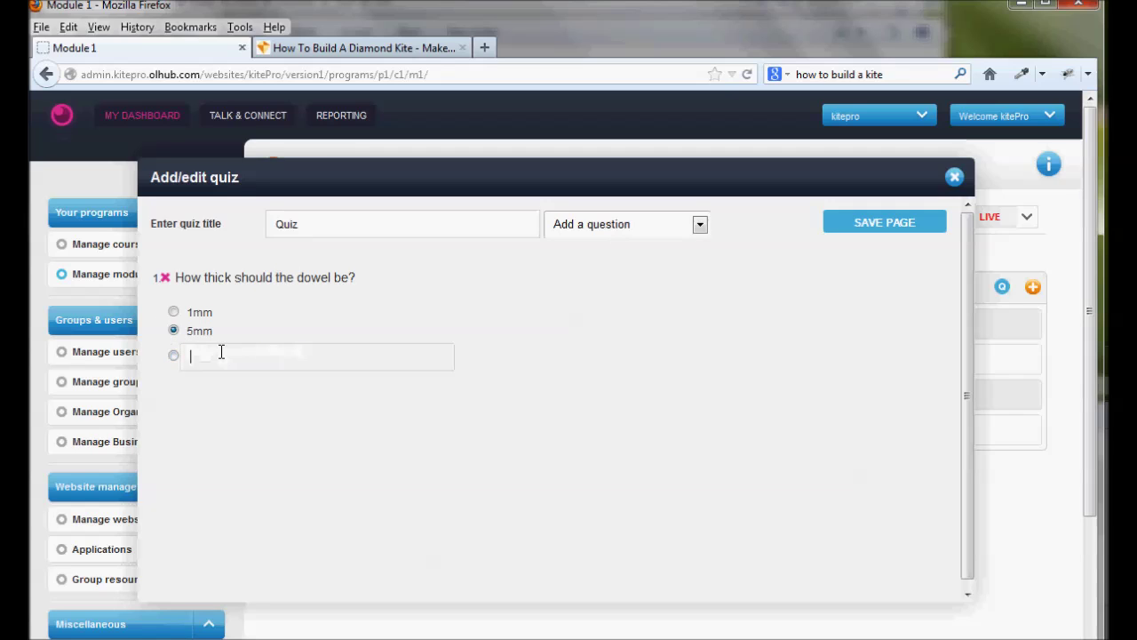
{"action": "type", "text": "10mm"}
{"action": "left_click", "coordinate": [229, 406]}
{"action": "left_click", "coordinate": [204, 371]}
{"action": "type", "text": "100mm"}
{"action": "left_click", "coordinate": [314, 468]}
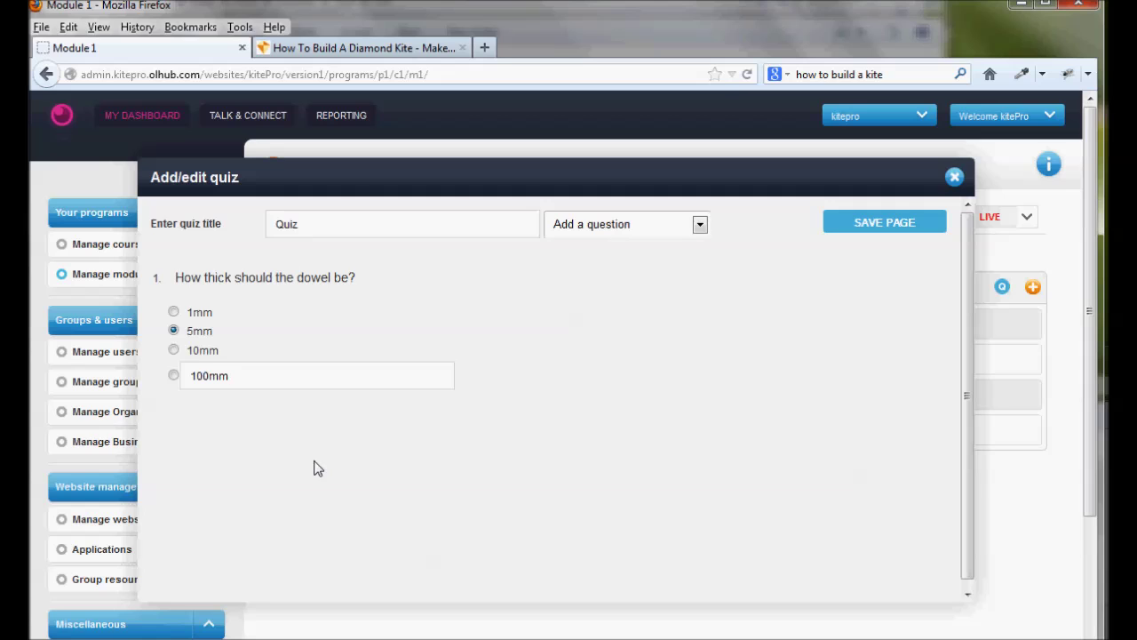
{"action": "left_click", "coordinate": [860, 224]}
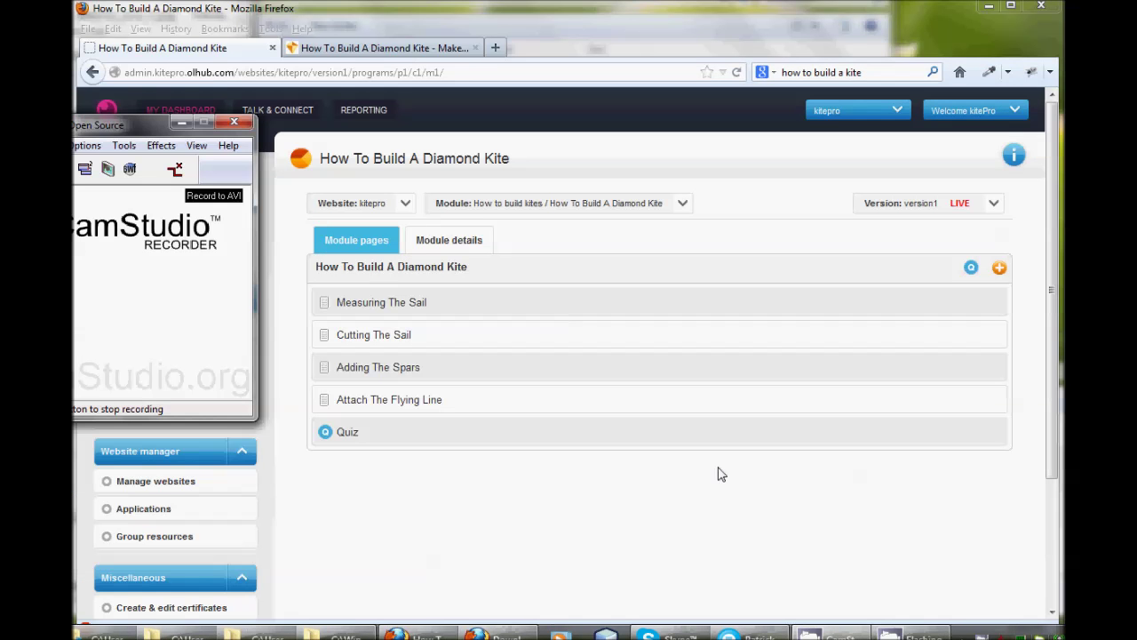
Preview Measuring The Sail as a learner and page forward through Cutting The Sail to Adding The Spars
{"action": "left_click", "coordinate": [177, 170]}
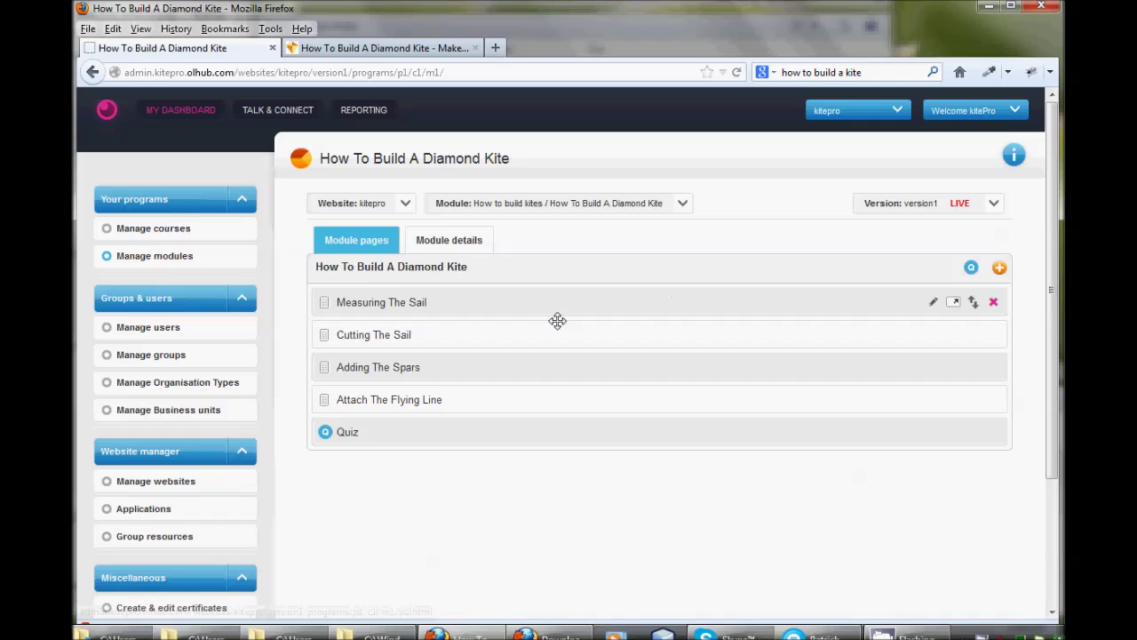
{"action": "left_click", "coordinate": [954, 309]}
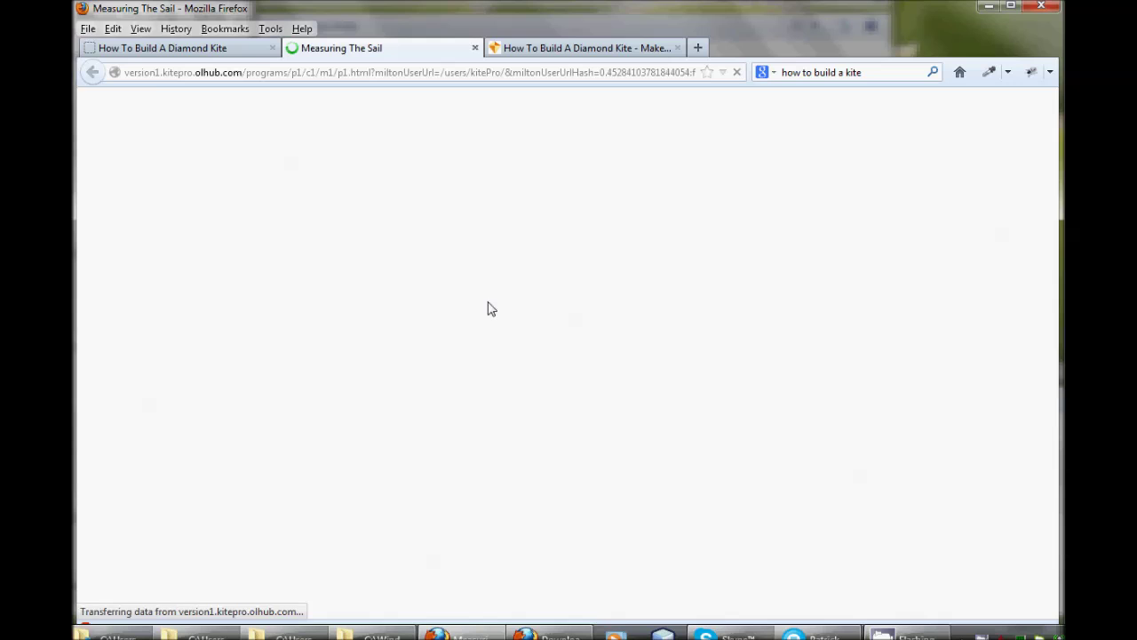
{"action": "scroll", "coordinate": [715, 312], "scroll_direction": "down", "scroll_amount": 5}
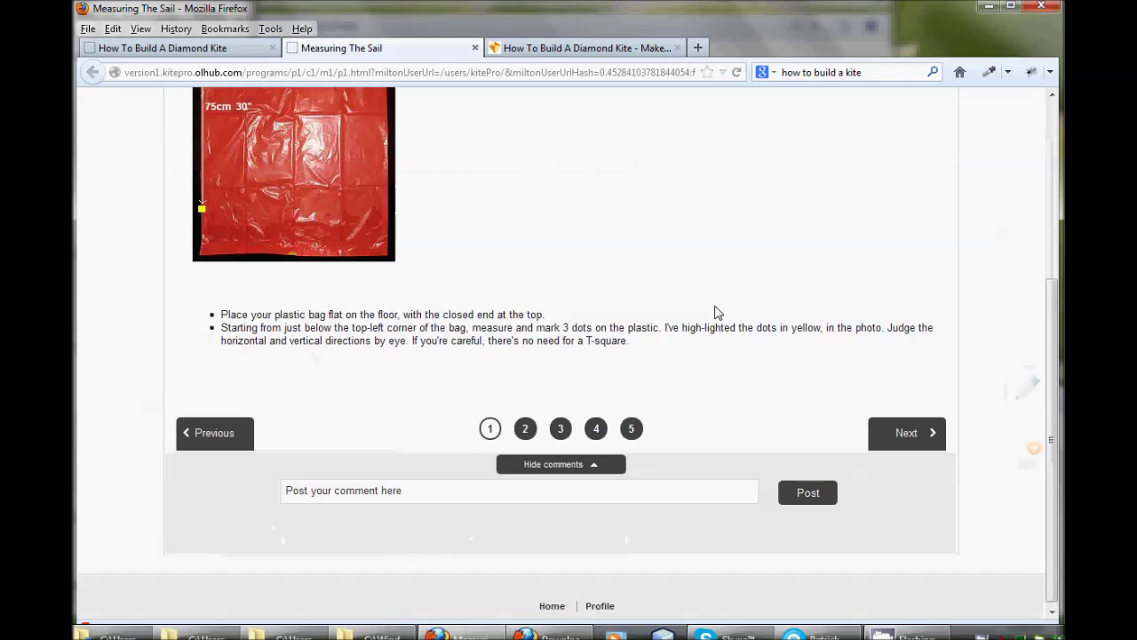
{"action": "scroll", "coordinate": [601, 246], "scroll_direction": "up", "scroll_amount": 5}
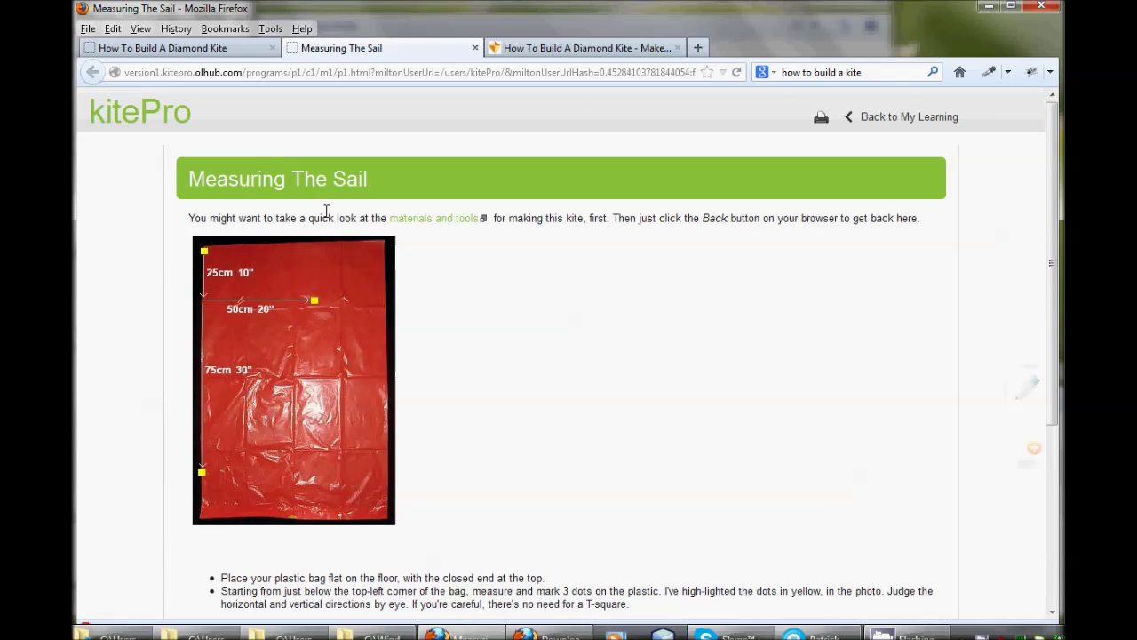
{"action": "scroll", "coordinate": [654, 286], "scroll_direction": "down", "scroll_amount": 5}
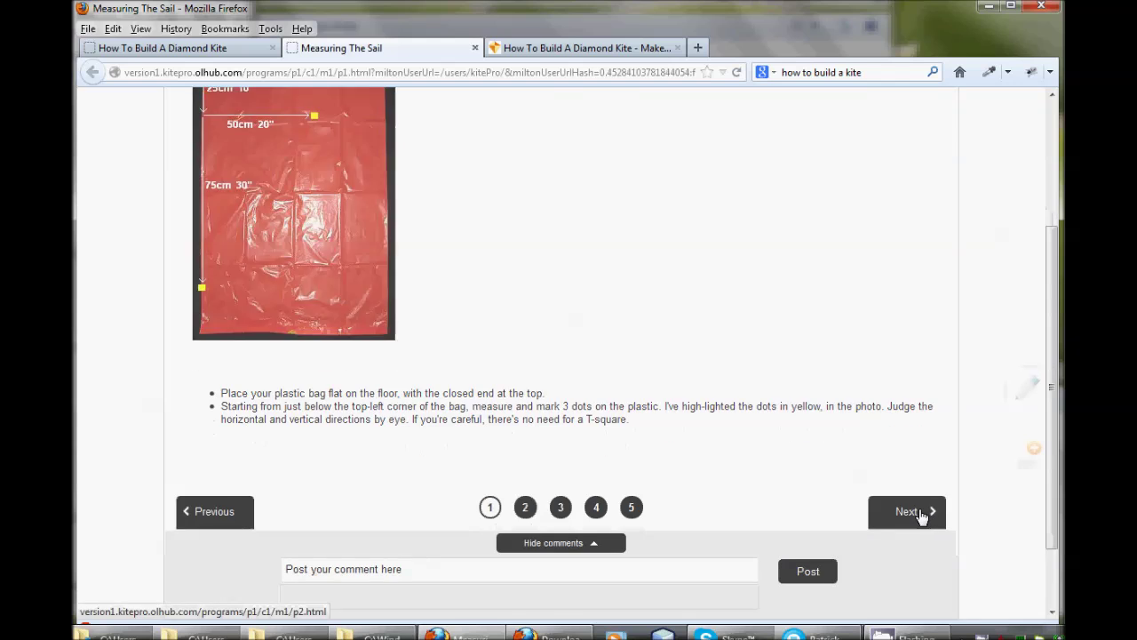
{"action": "left_click", "coordinate": [921, 515]}
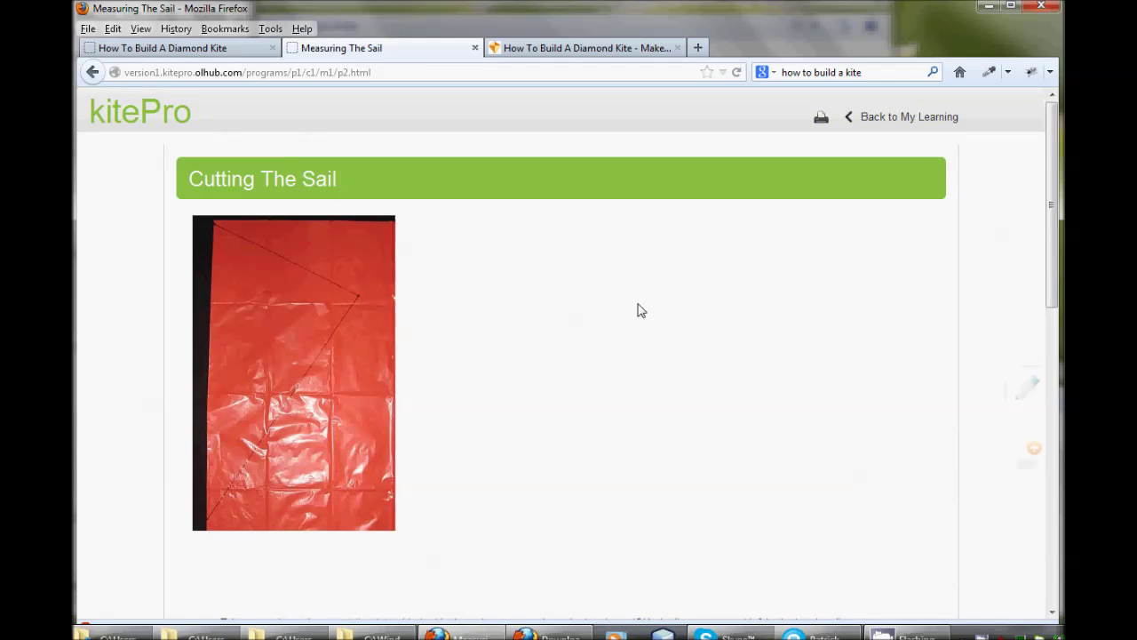
{"action": "scroll", "coordinate": [637, 306], "scroll_direction": "down", "scroll_amount": 2}
{"action": "scroll", "coordinate": [638, 310], "scroll_direction": "down", "scroll_amount": 7}
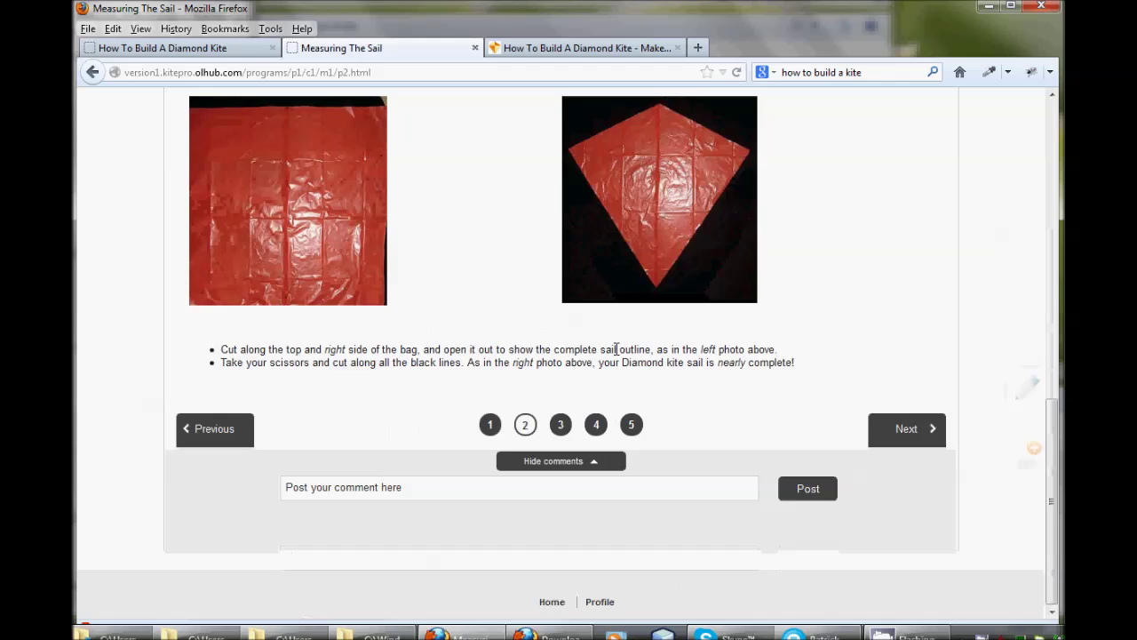
{"action": "left_click", "coordinate": [908, 431]}
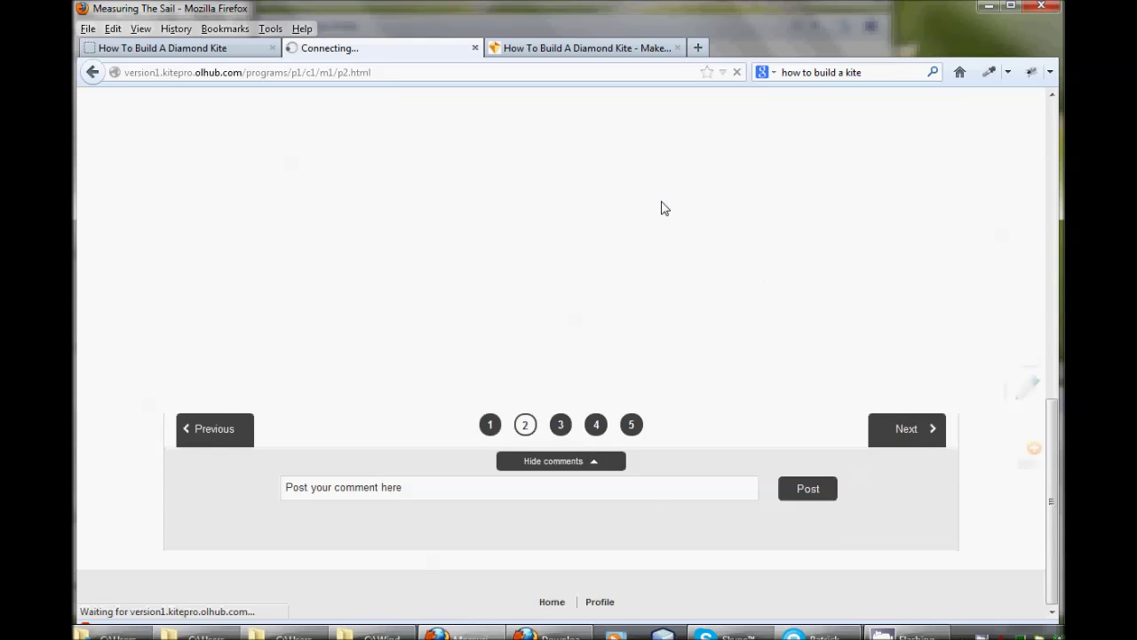
{"action": "scroll", "coordinate": [717, 304], "scroll_direction": "down", "scroll_amount": 5}
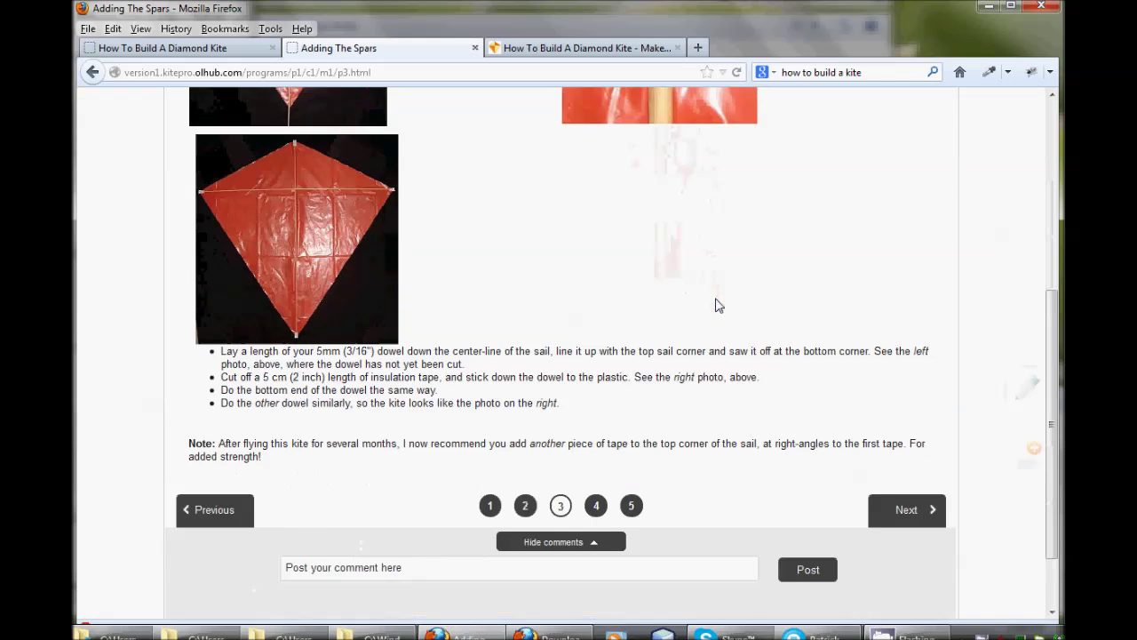
Advance to page 4, Attach The Flying Line, and open it in the inline editor
{"action": "left_click", "coordinate": [906, 477]}
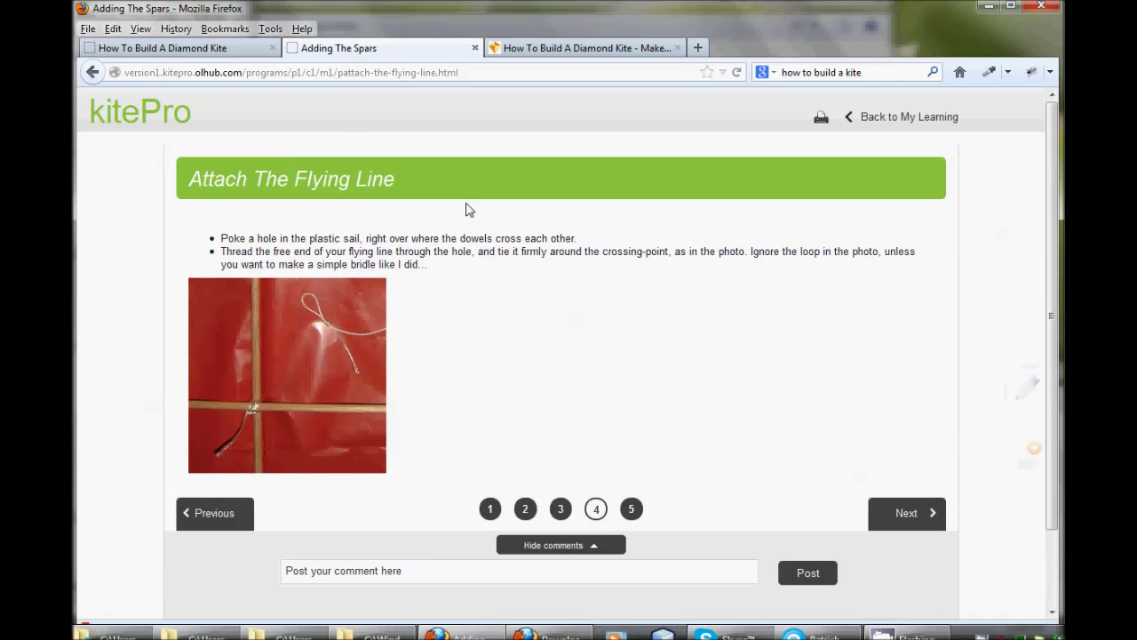
{"action": "double_click", "coordinate": [345, 180]}
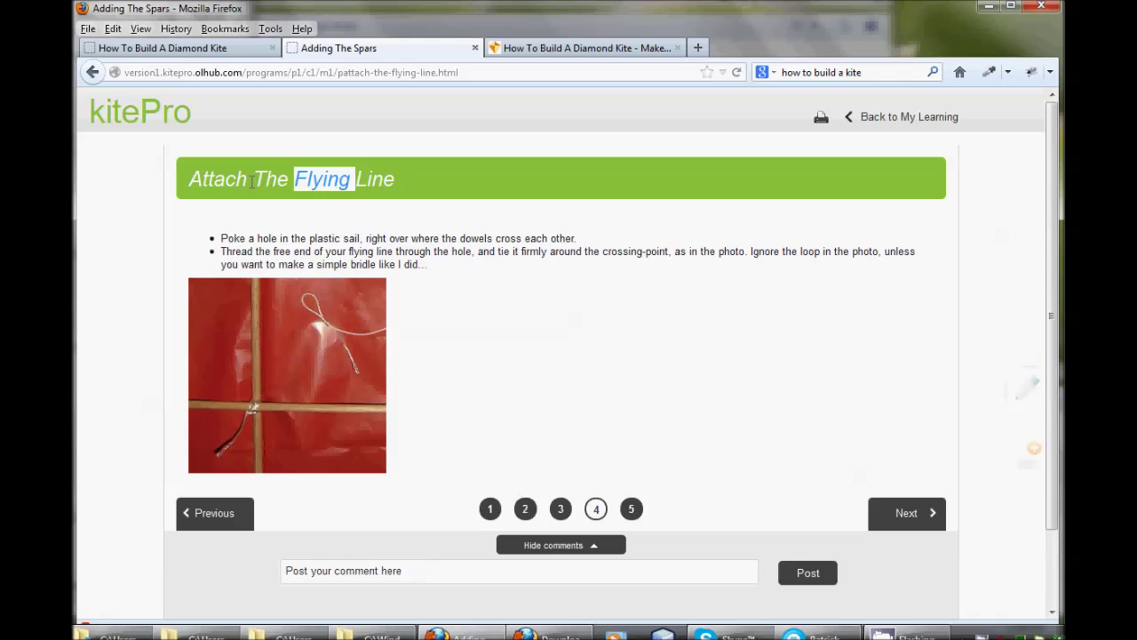
{"action": "left_click", "coordinate": [252, 181]}
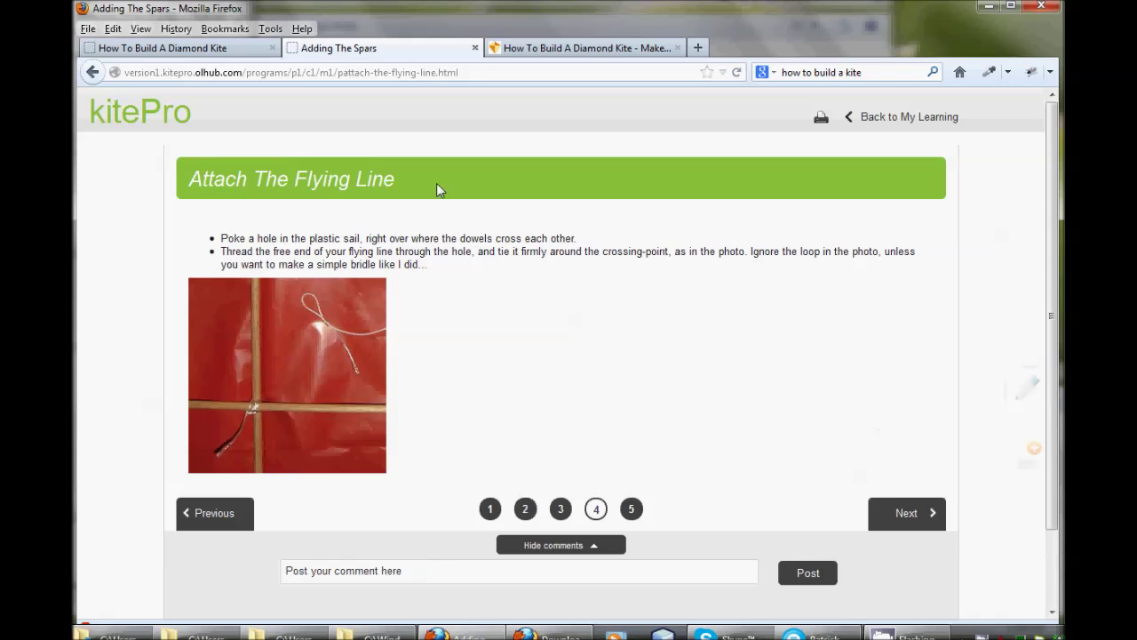
{"action": "left_click", "coordinate": [1024, 396]}
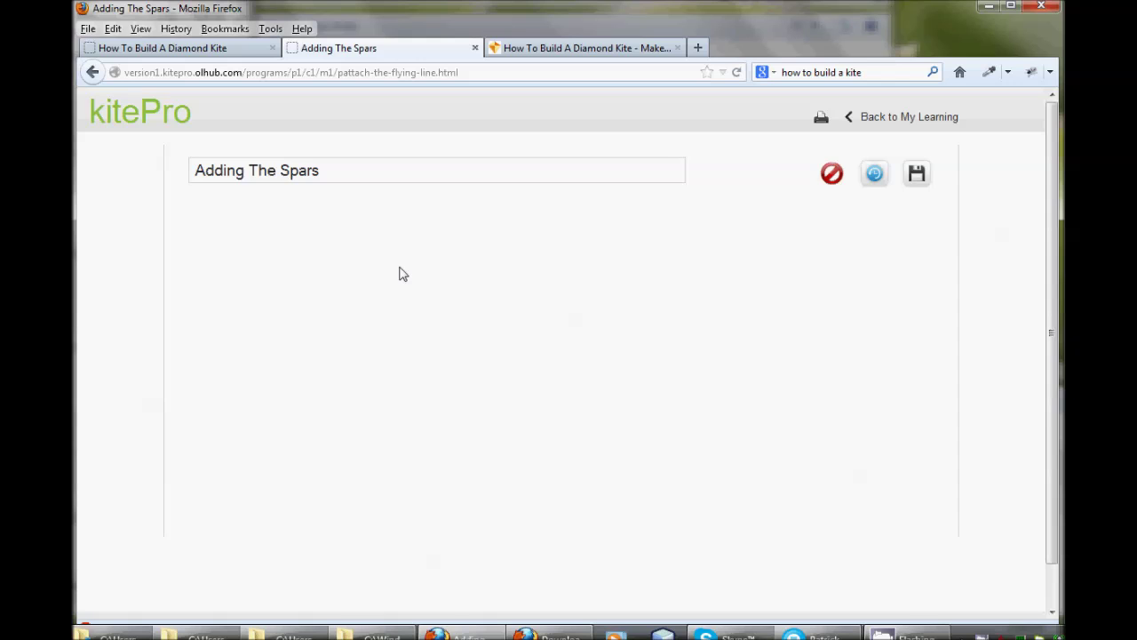
Turn off italic on the Attach The Flying Line heading and save the inline edit
{"action": "scroll", "coordinate": [402, 271], "scroll_direction": "down", "scroll_amount": 3}
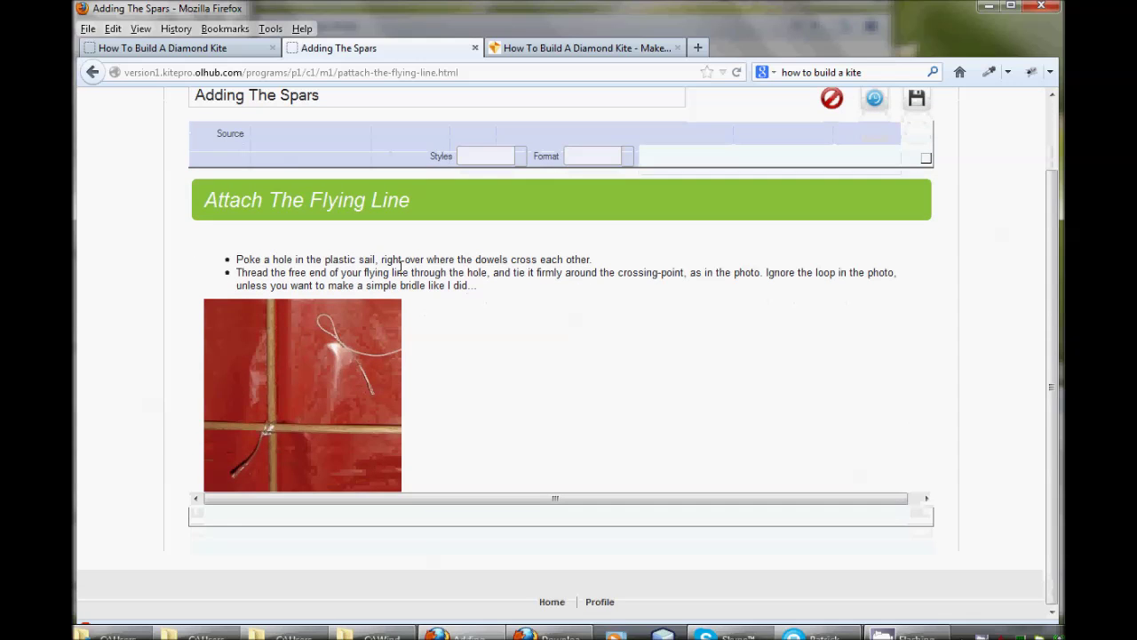
{"action": "left_click", "coordinate": [365, 200]}
{"action": "scroll", "coordinate": [535, 248], "scroll_direction": "up", "scroll_amount": 2}
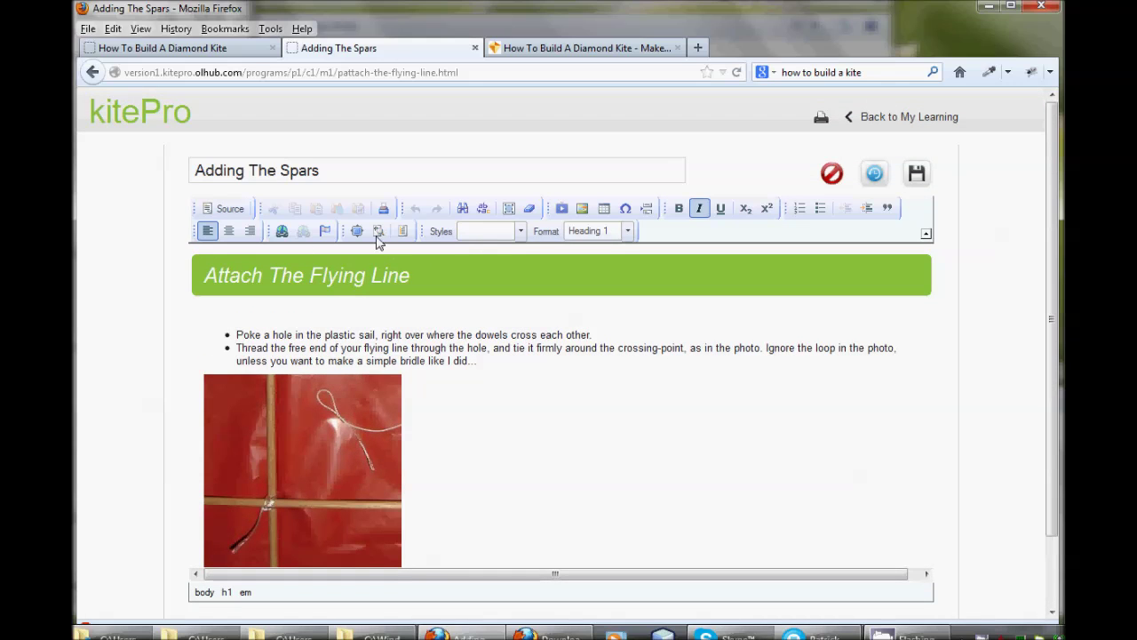
{"action": "left_click", "coordinate": [700, 209]}
{"action": "left_click", "coordinate": [425, 335]}
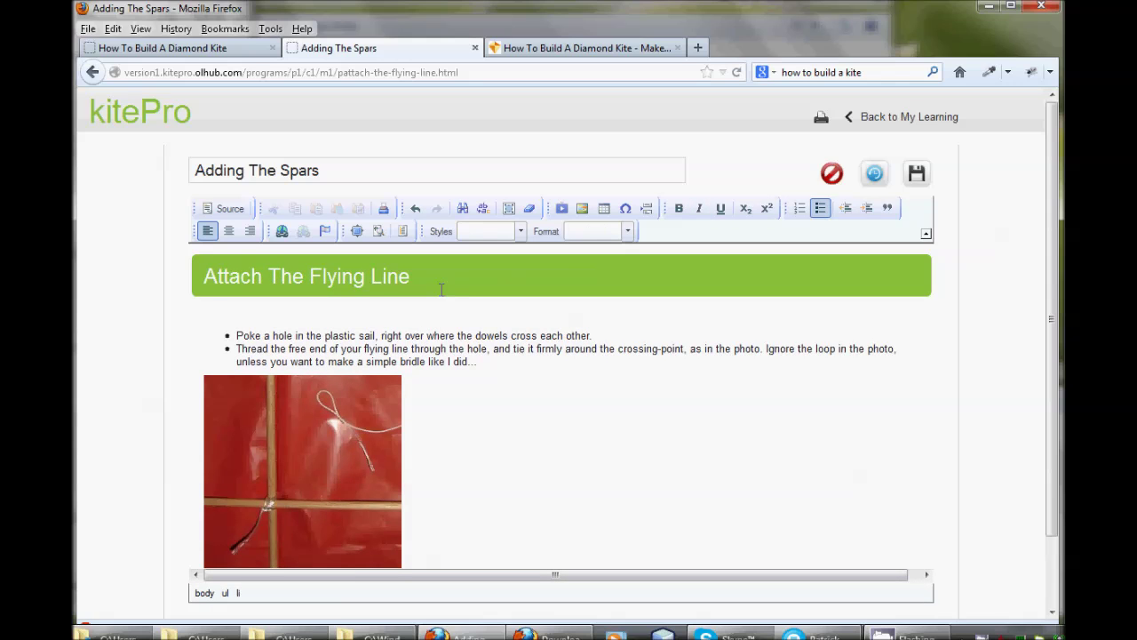
{"action": "left_click", "coordinate": [918, 177]}
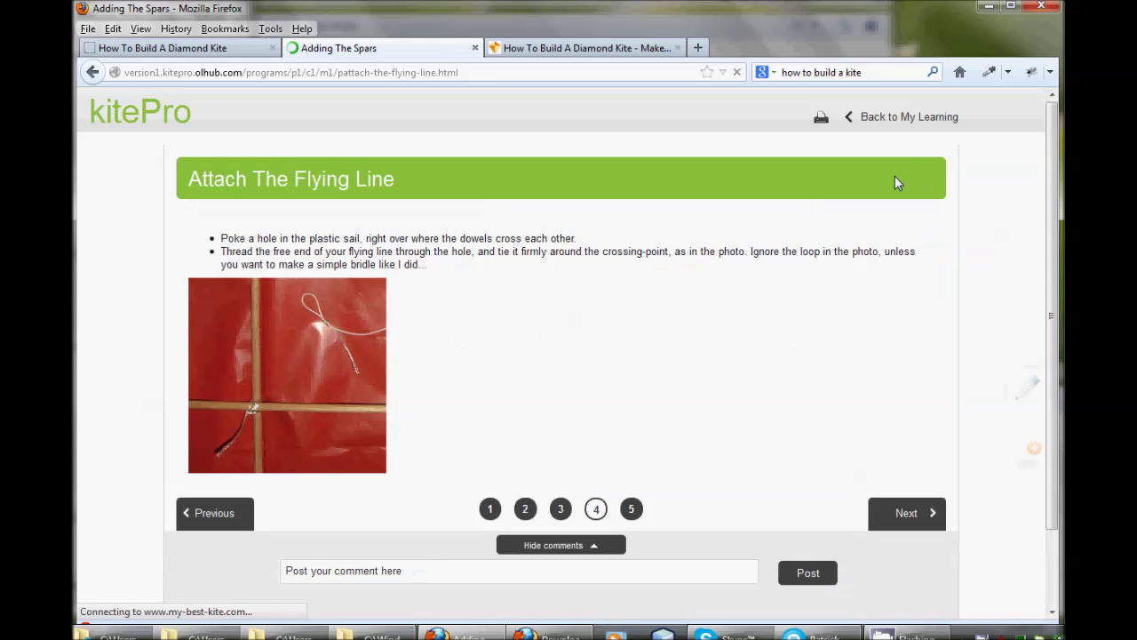
Submit the quiz, dismiss the alert, resubmit with 5mm selected, then return to My Learning
{"action": "left_click", "coordinate": [906, 516]}
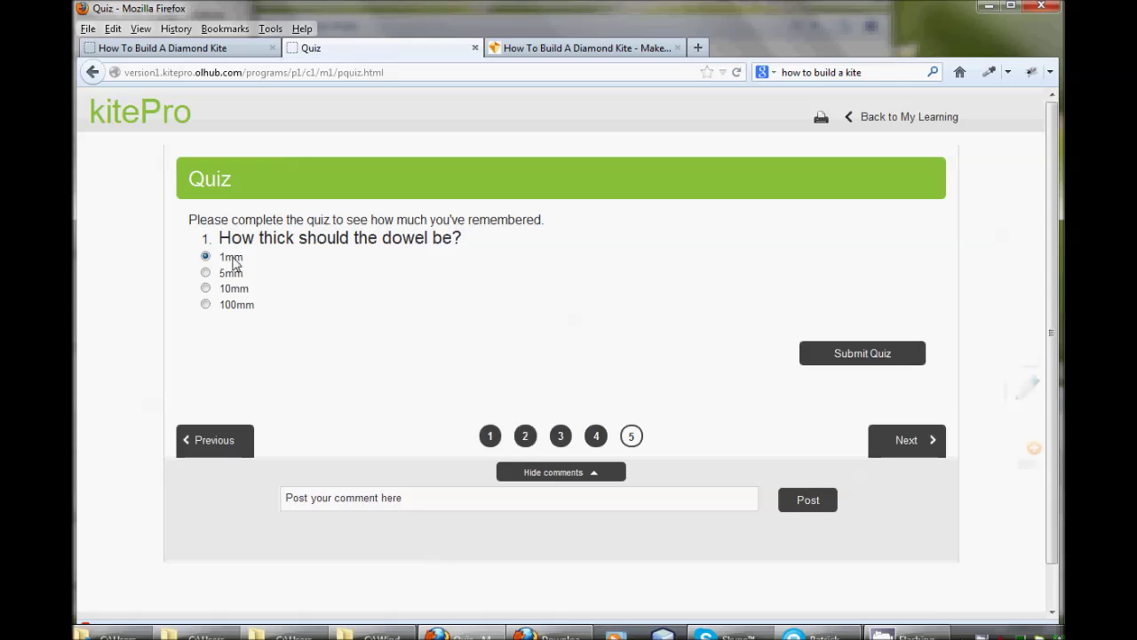
{"action": "left_click", "coordinate": [856, 356]}
{"action": "left_click", "coordinate": [622, 325]}
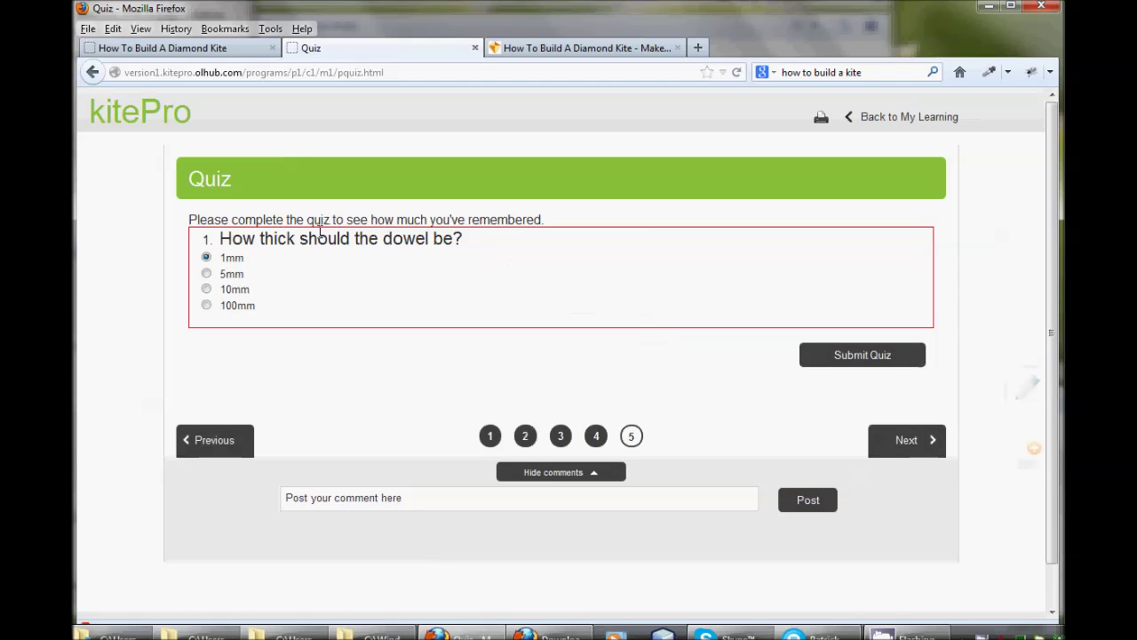
{"action": "left_click", "coordinate": [234, 275]}
{"action": "left_click", "coordinate": [874, 355]}
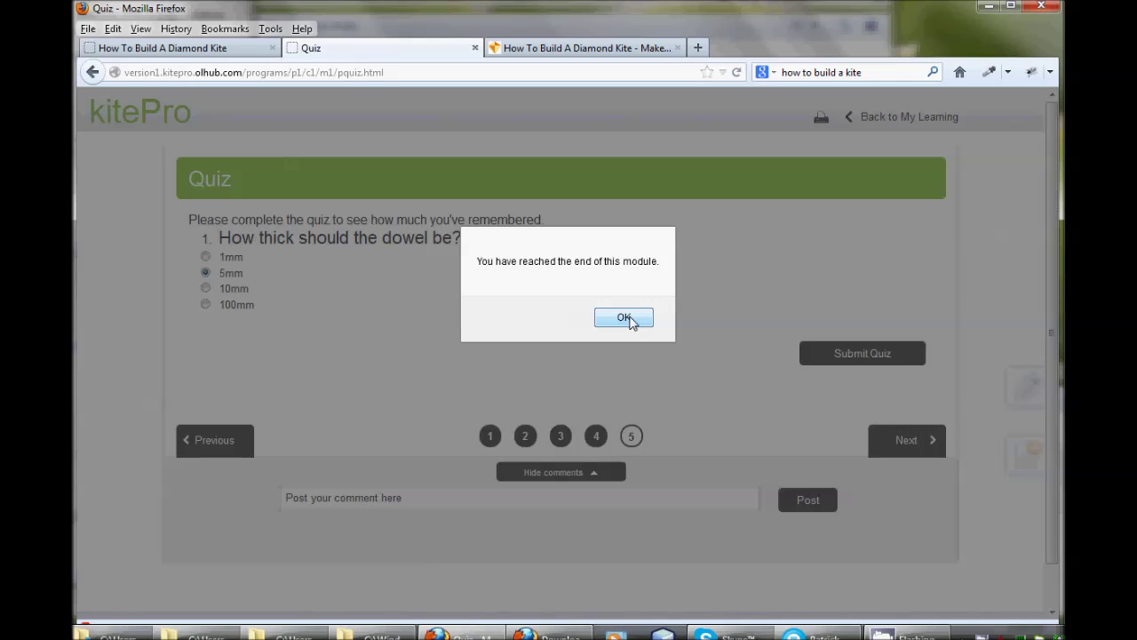
{"action": "left_click", "coordinate": [624, 318]}
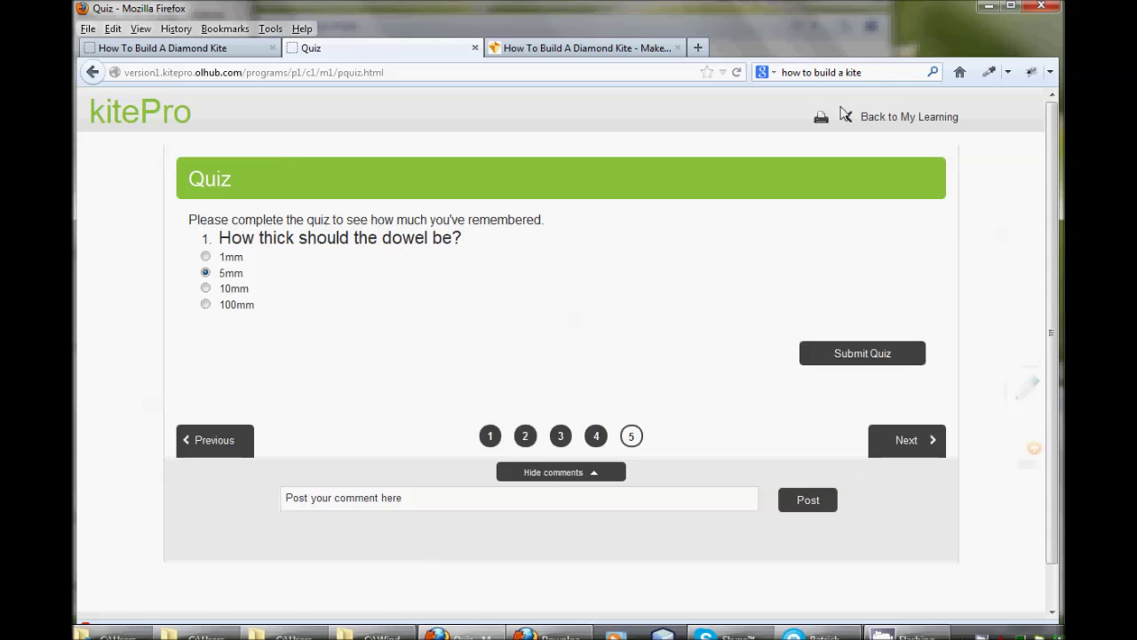
{"action": "left_click", "coordinate": [900, 119]}
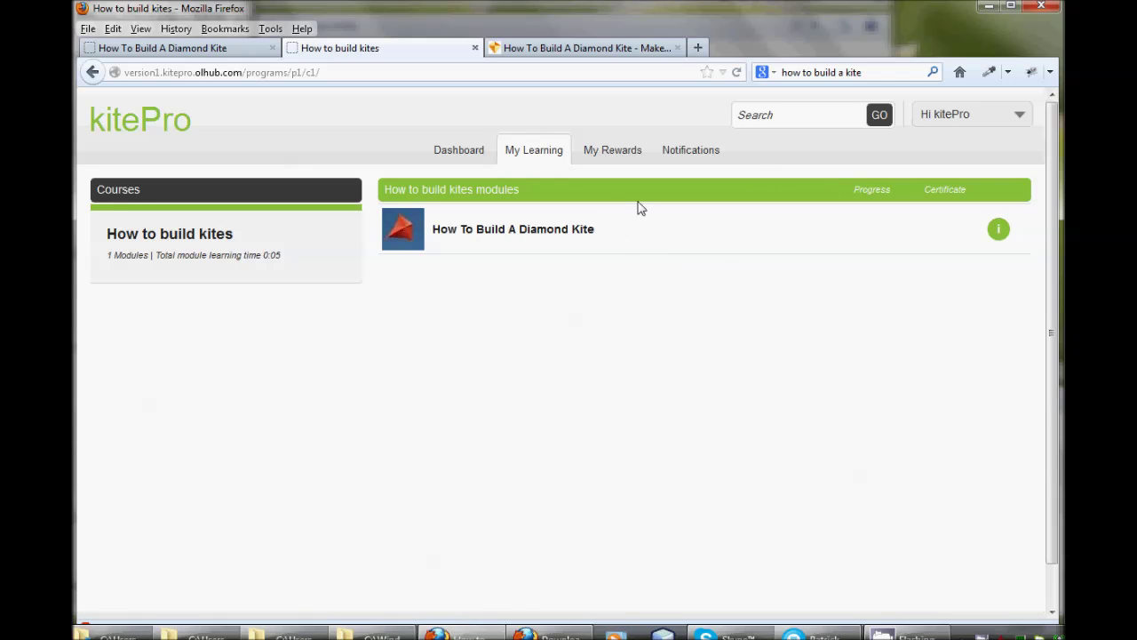
Open the learner Dashboard, then log out from the account menu
{"action": "left_click", "coordinate": [460, 155]}
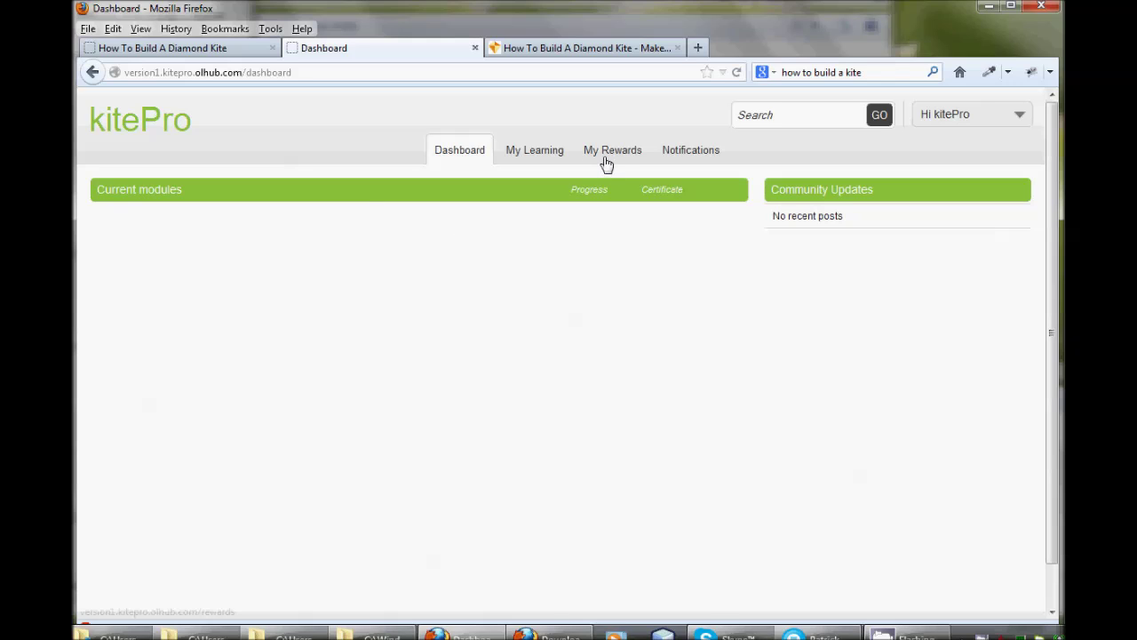
{"action": "left_click", "coordinate": [963, 116]}
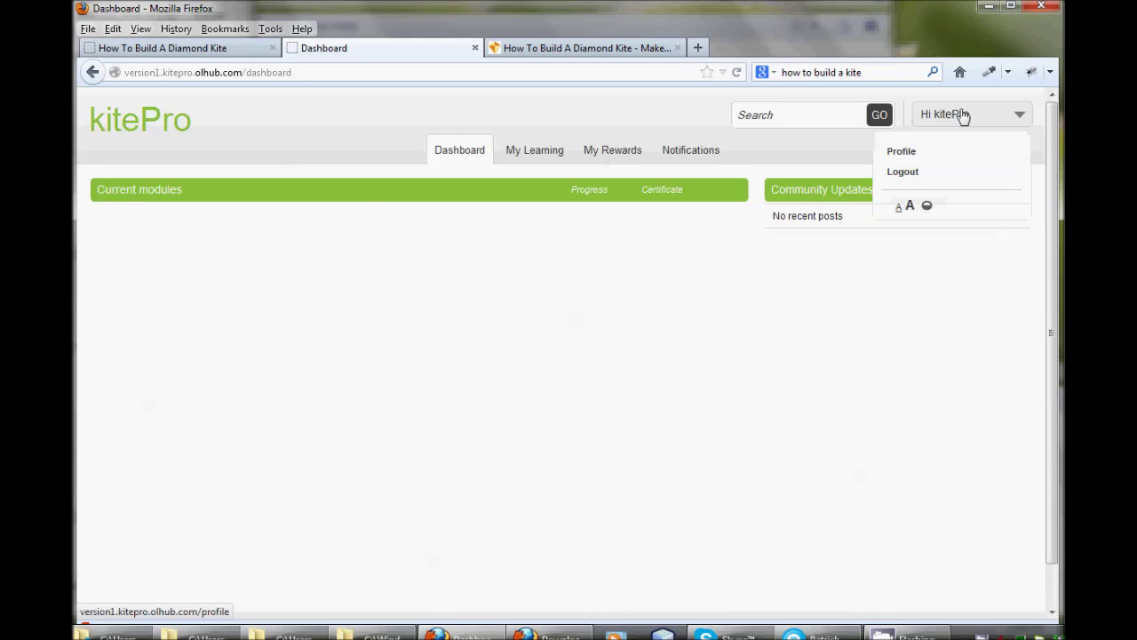
{"action": "left_click", "coordinate": [904, 172]}
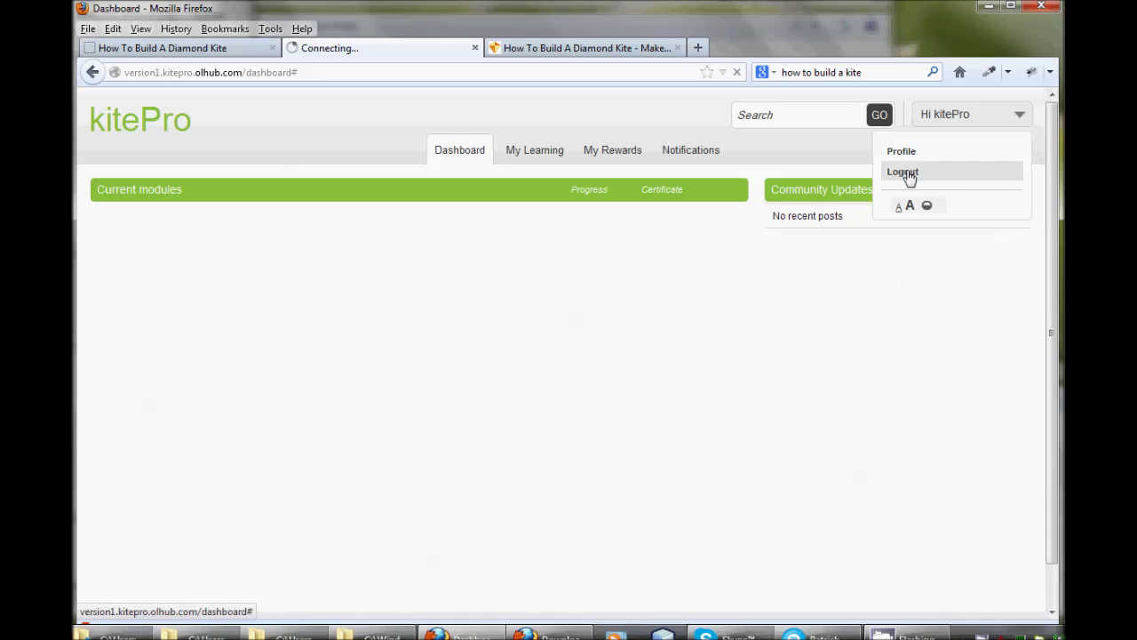